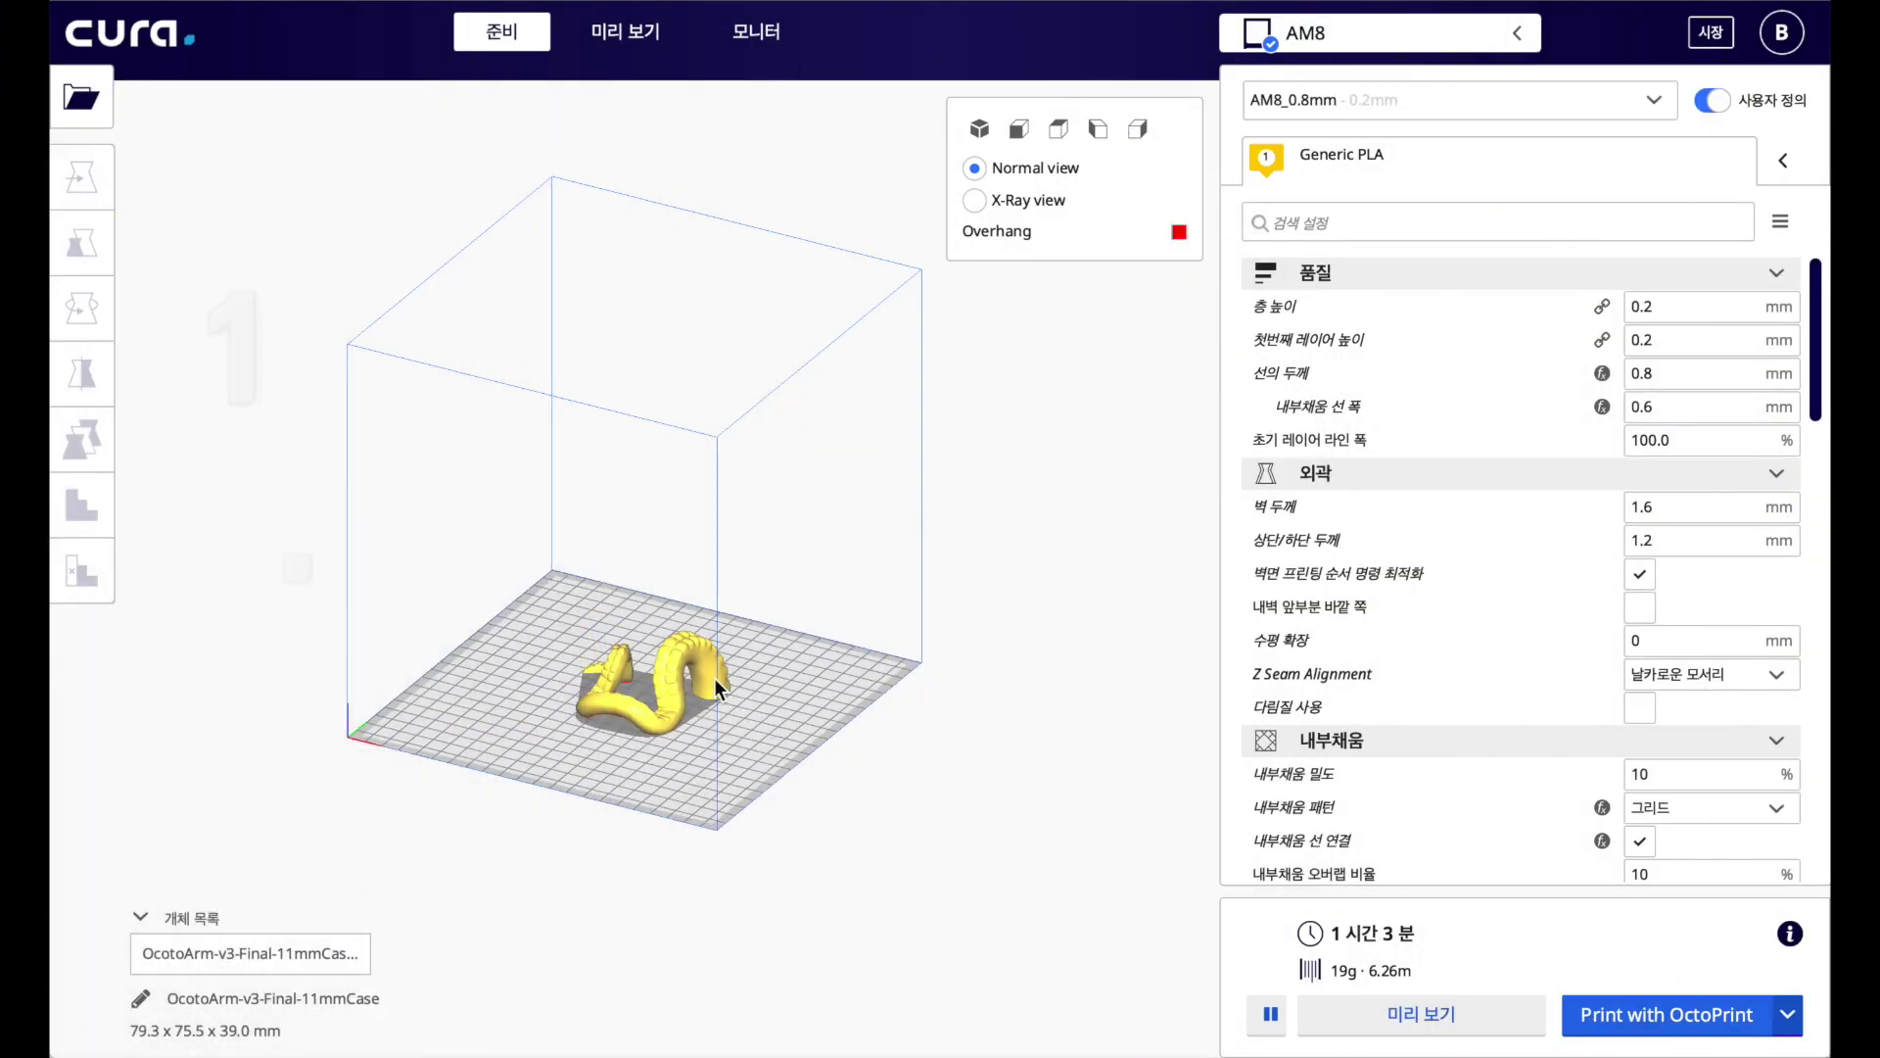
Inspect the octopus arm model up close and display its sliced layer preview
{"action": "left_click", "coordinate": [698, 669]}
{"action": "scroll", "coordinate": [698, 657], "scroll_direction": "up", "scroll_amount": 8}
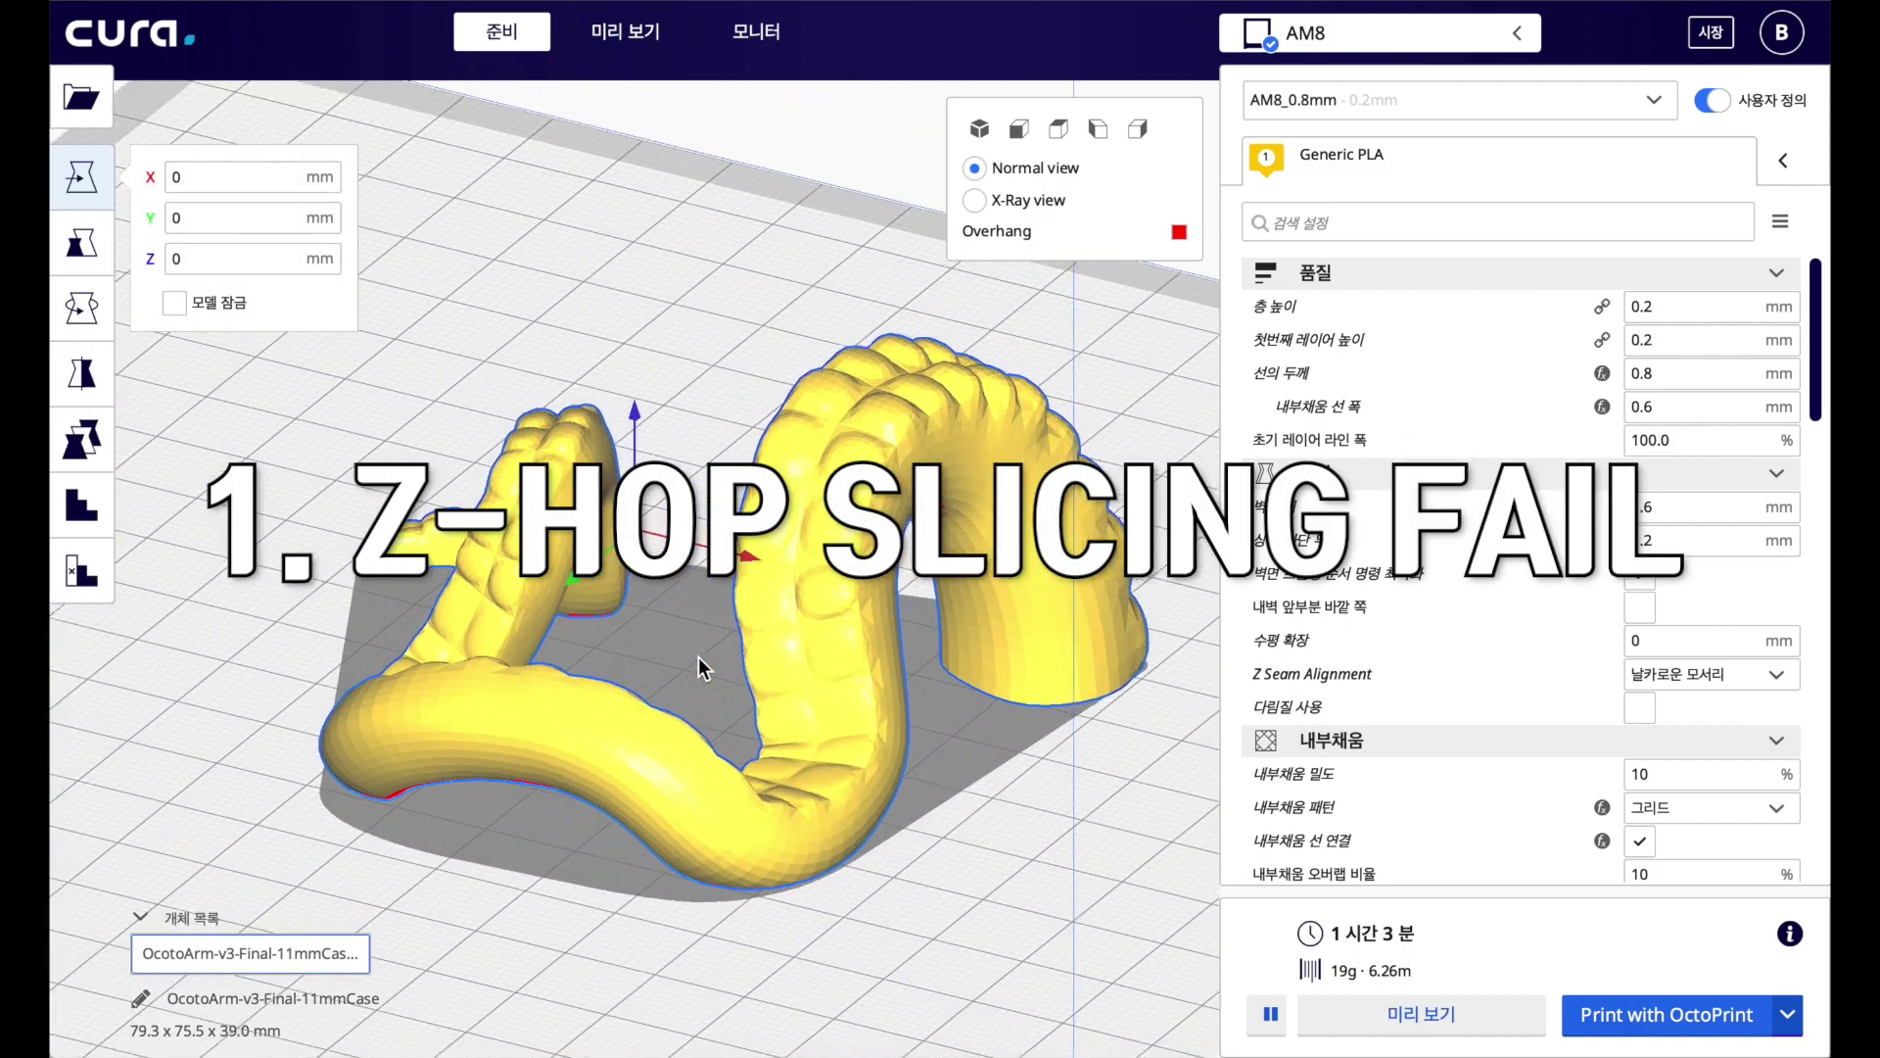
{"action": "left_click", "coordinate": [697, 658]}
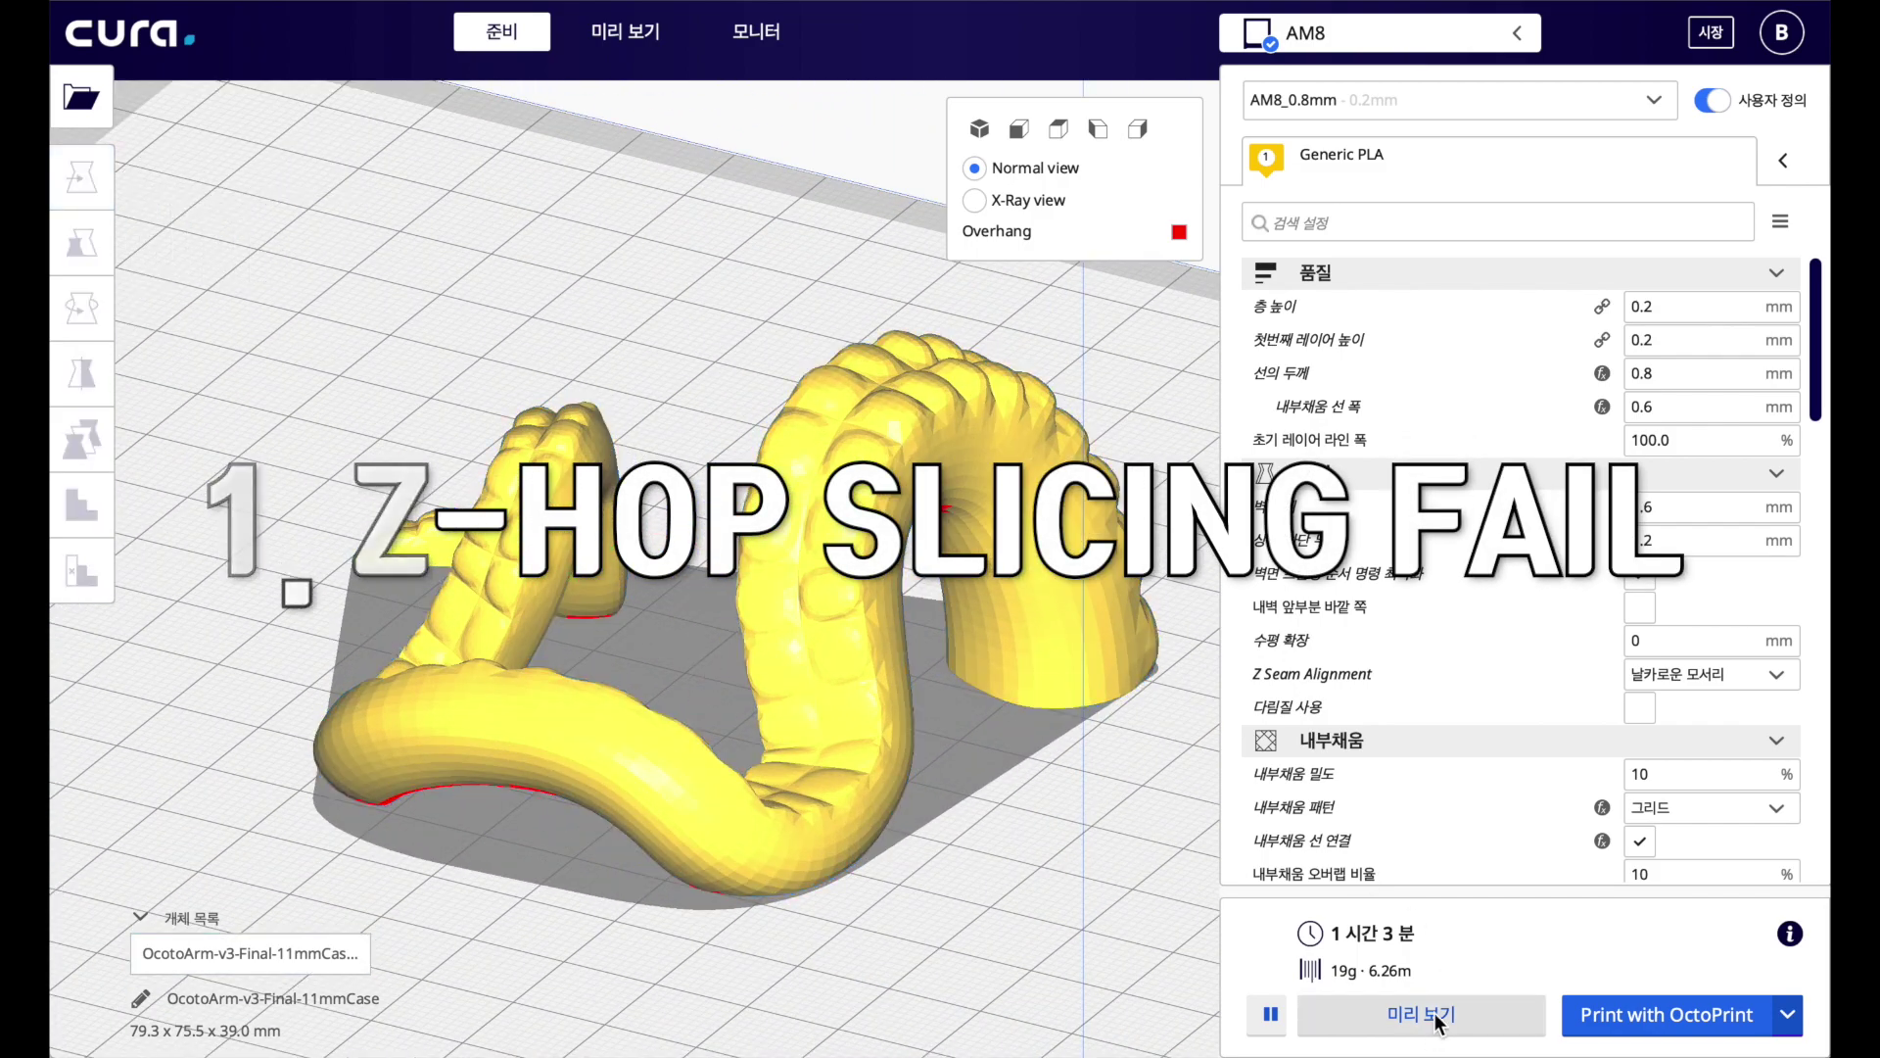
{"action": "left_click", "coordinate": [1435, 1013]}
{"action": "mouse_move", "coordinate": [967, 779]}
{"action": "right_mouse_down"}
{"action": "mouse_move", "coordinate": [957, 627]}
{"action": "mouse_move", "coordinate": [952, 769]}
{"action": "right_mouse_up"}
Enable support generation (서포트 생성) for the AM8 print and view the supported model
{"action": "scroll", "coordinate": [1466, 719], "scroll_direction": "down", "scroll_amount": 10}
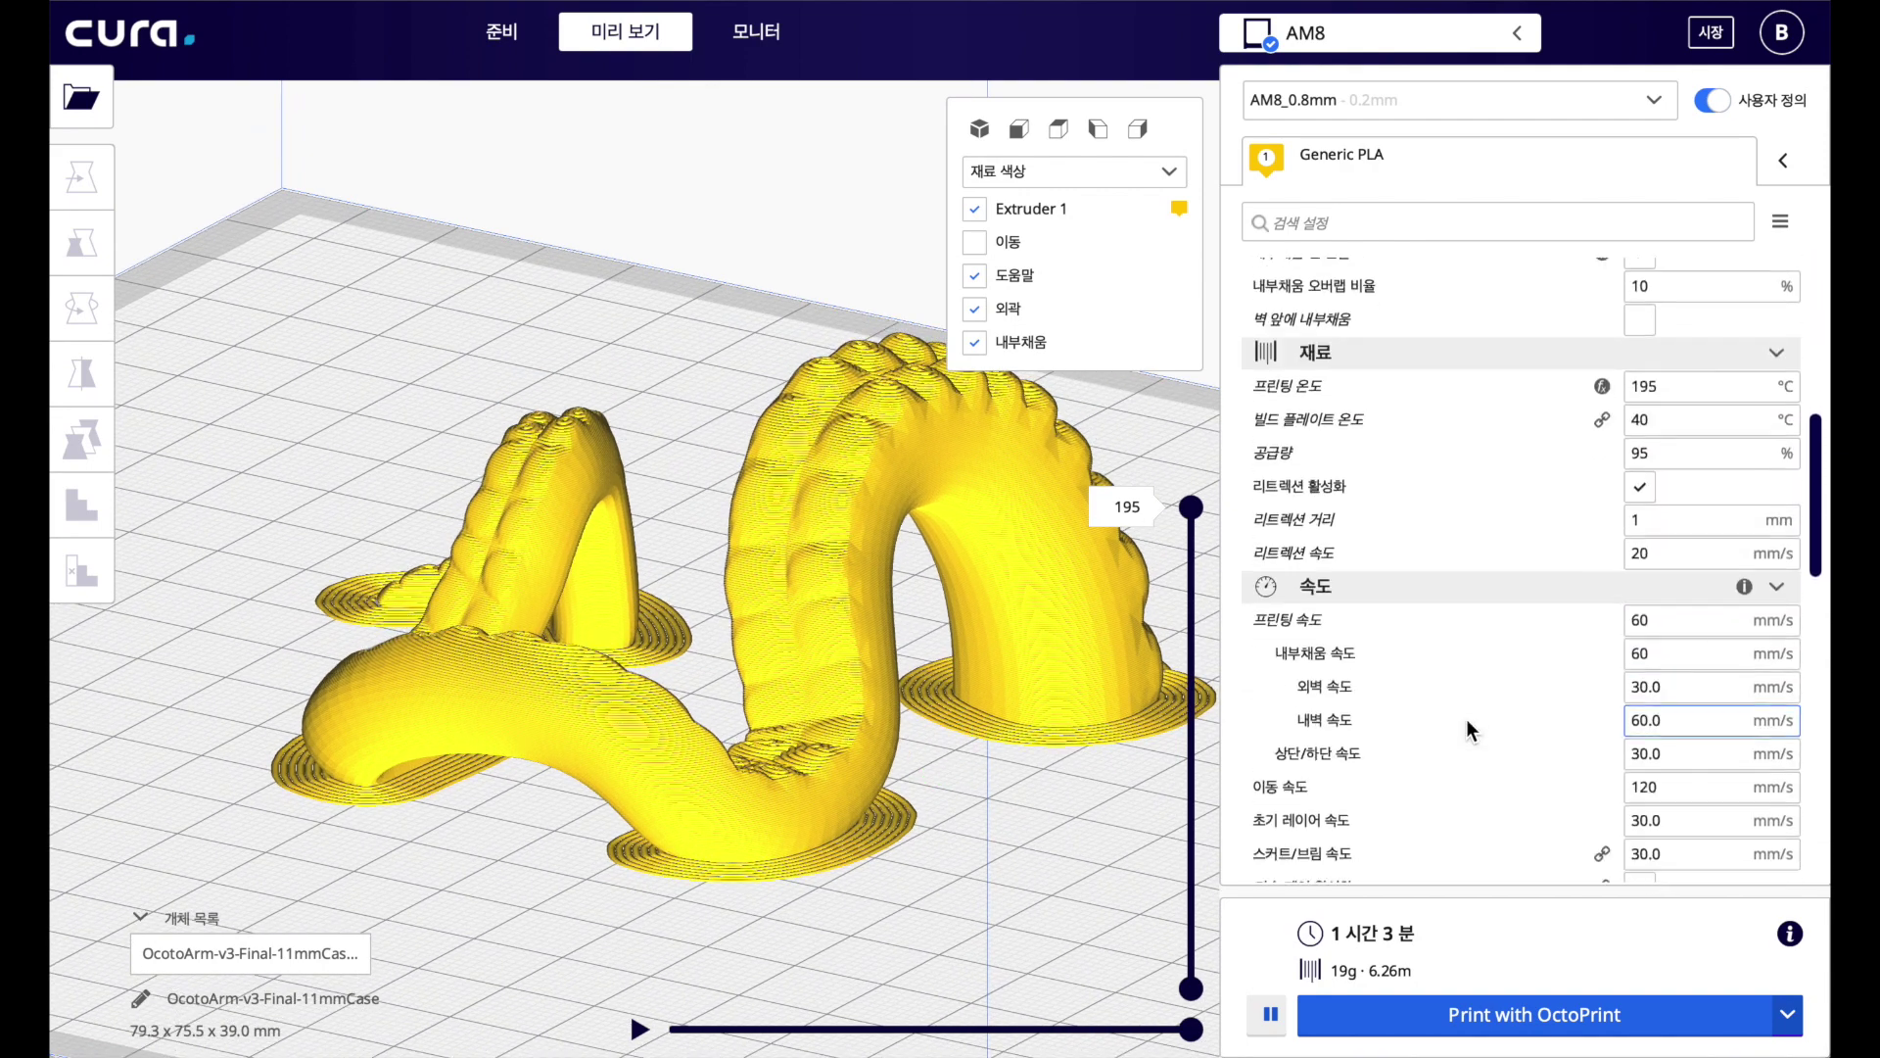
{"action": "scroll", "coordinate": [1466, 719], "scroll_direction": "down", "scroll_amount": 10}
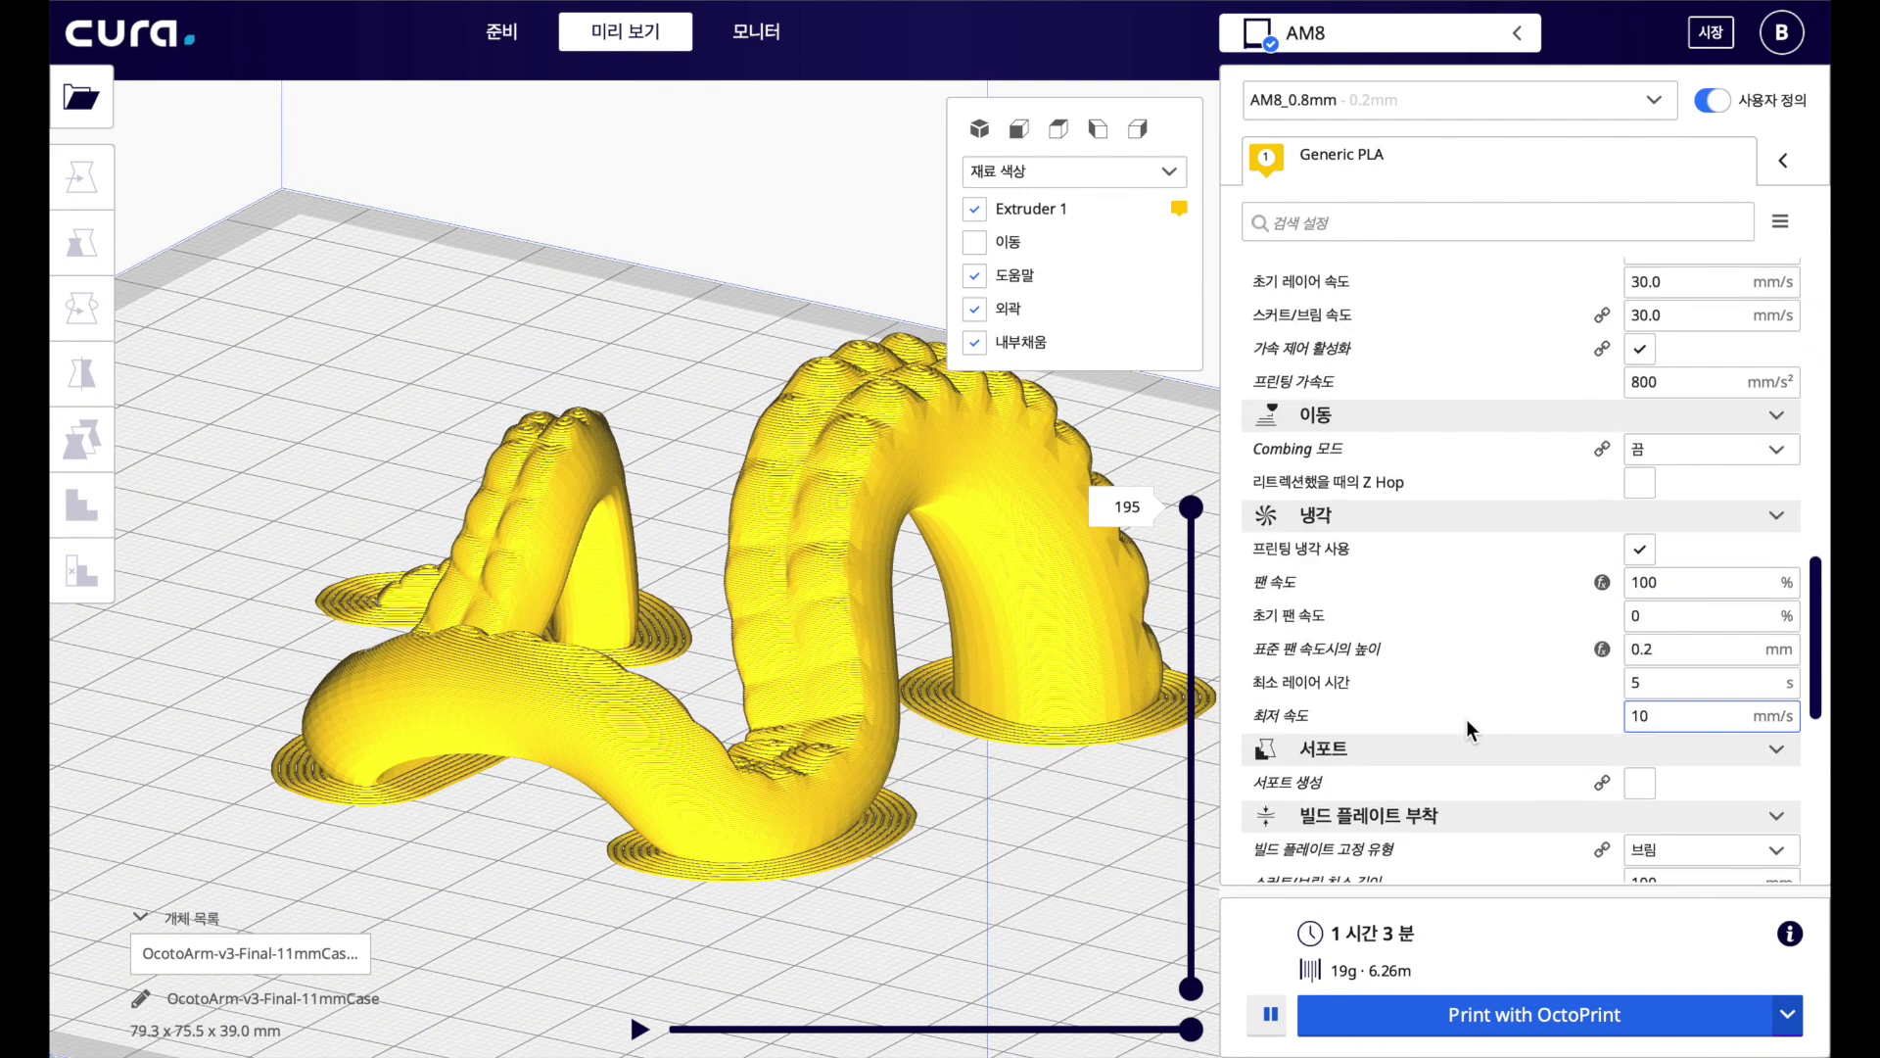
{"action": "scroll", "coordinate": [1466, 718], "scroll_direction": "down", "scroll_amount": 4}
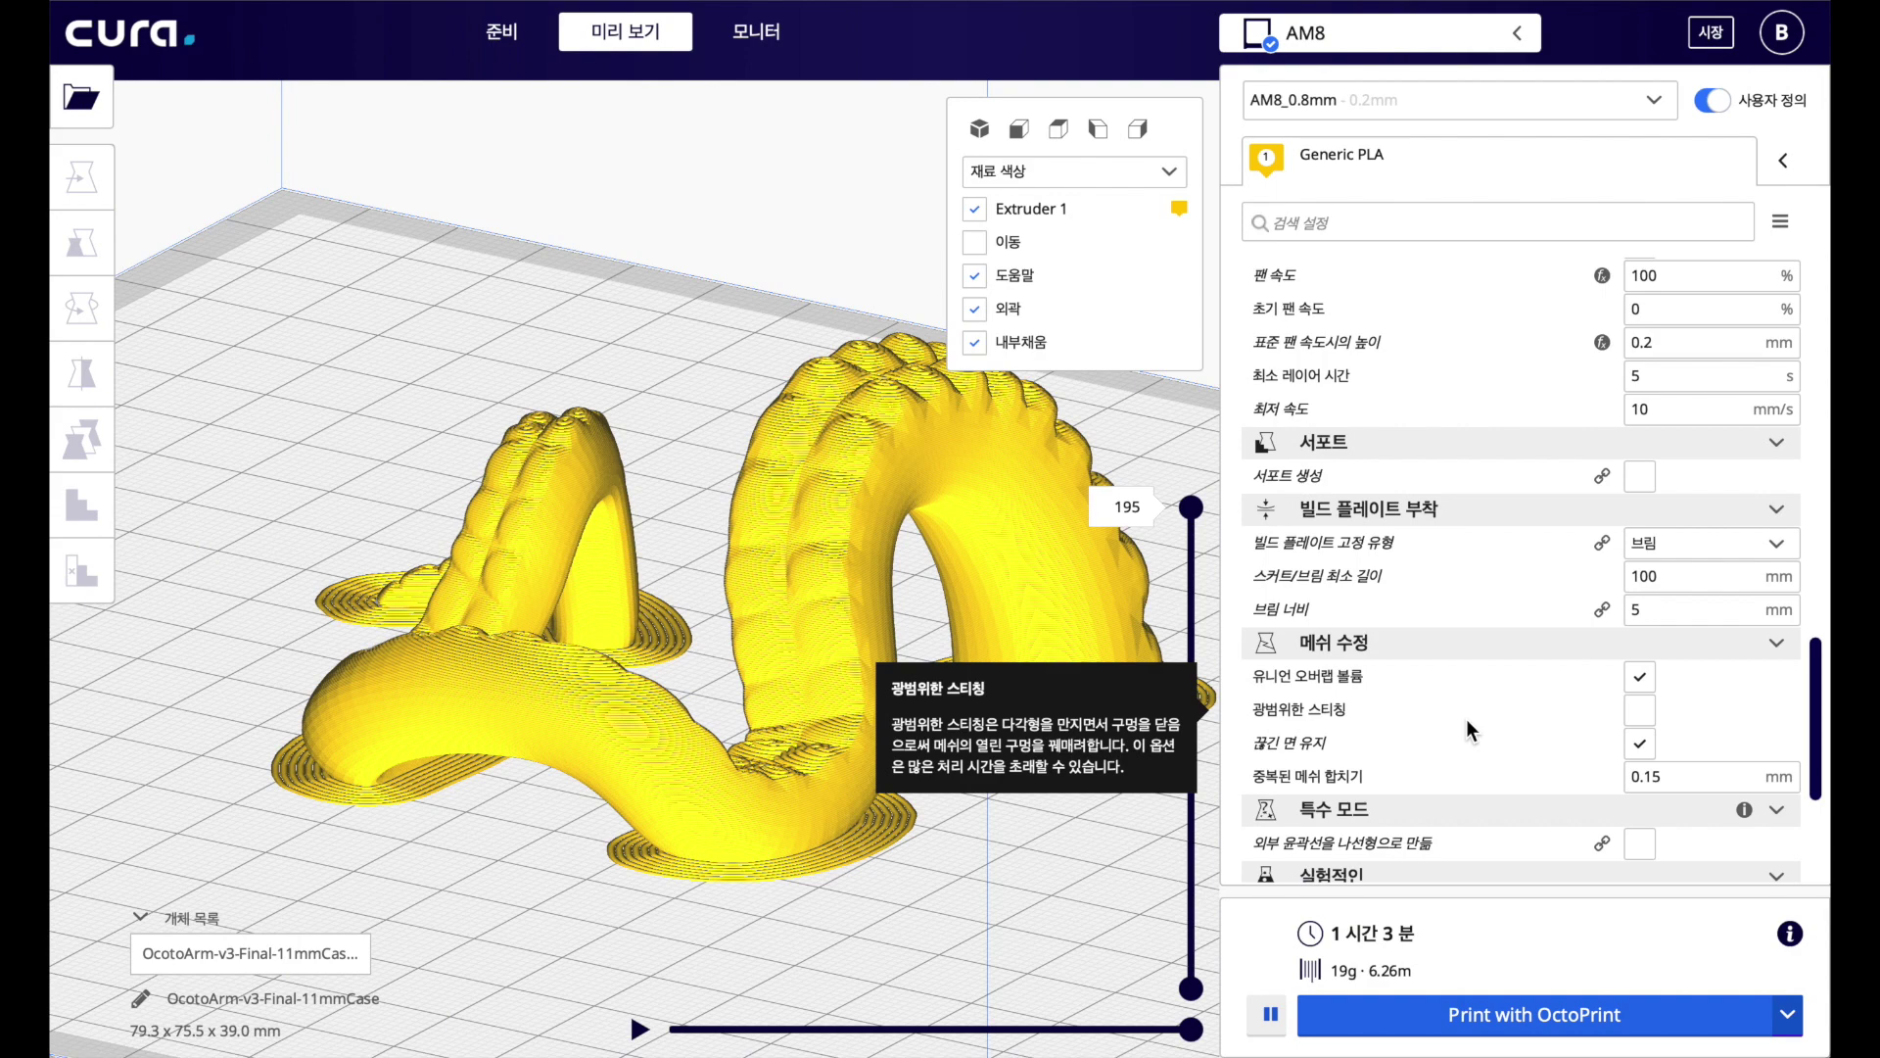
{"action": "left_click", "coordinate": [1639, 476]}
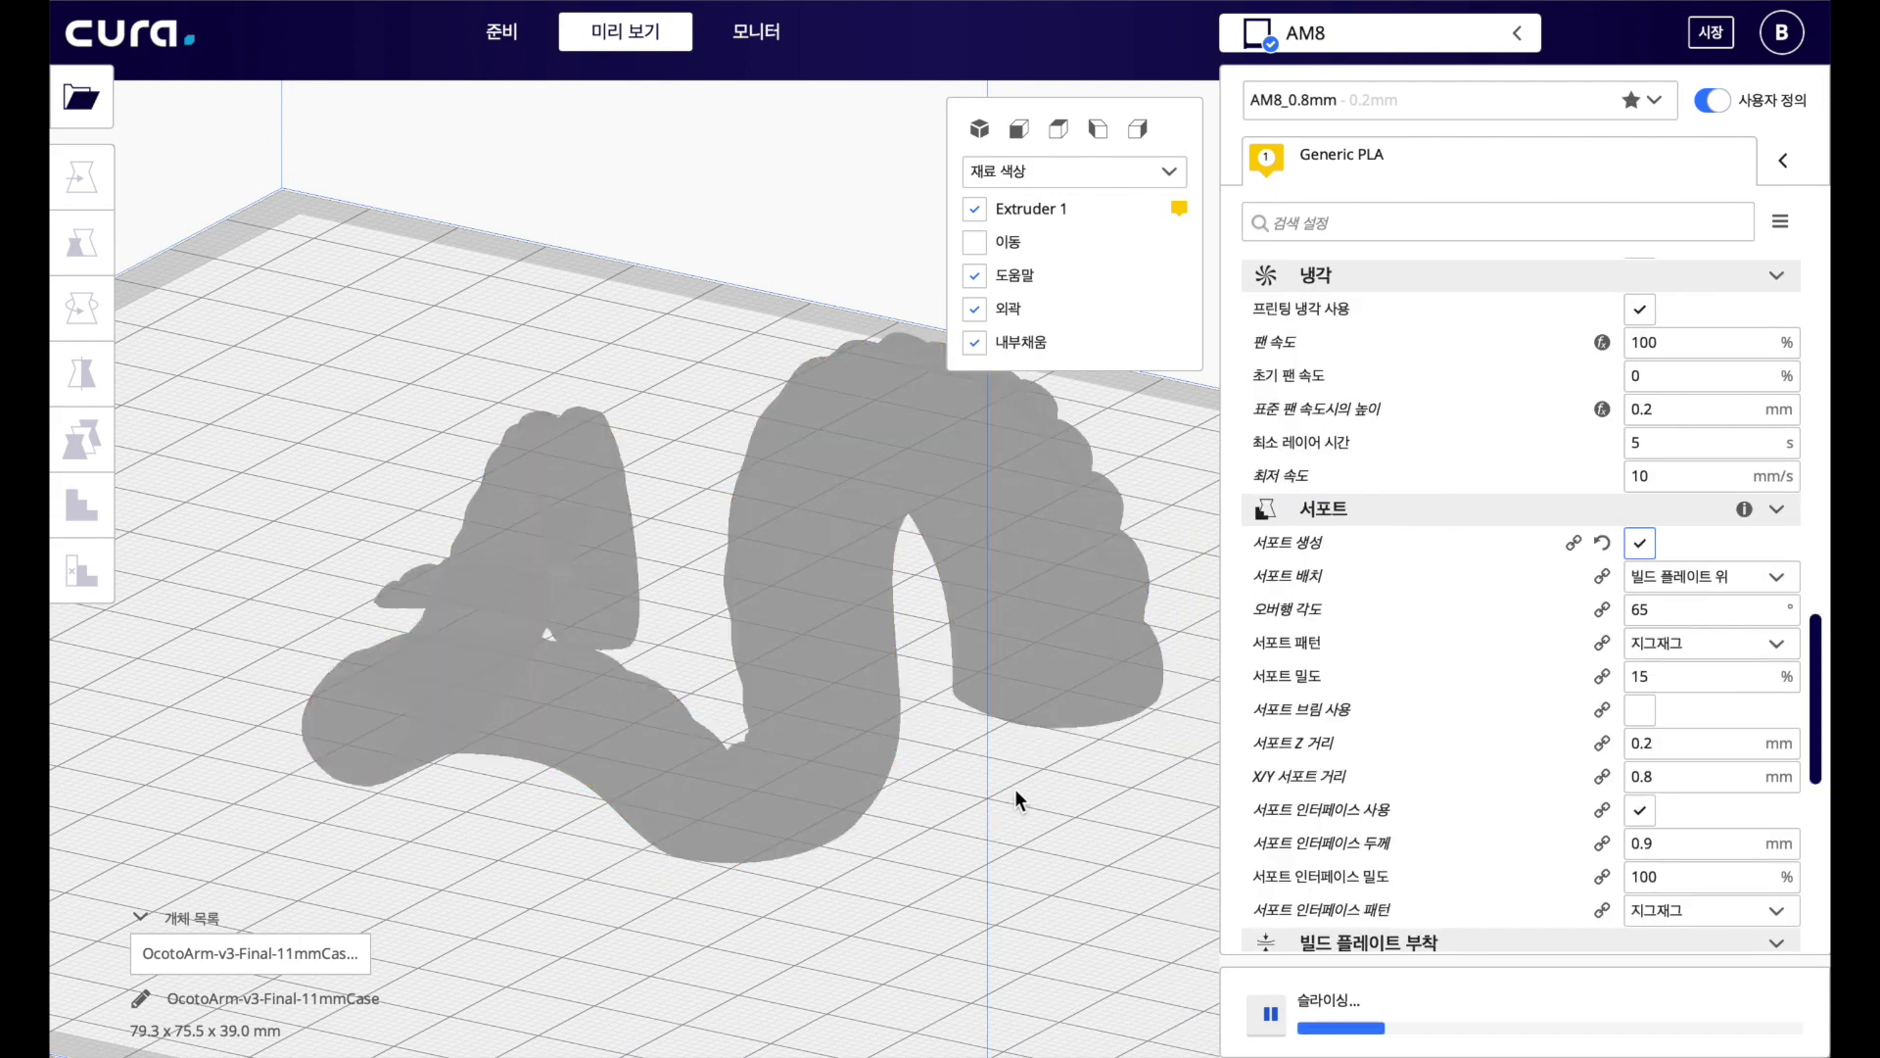
{"action": "mouse_move", "coordinate": [1014, 790]}
{"action": "right_mouse_down"}
{"action": "mouse_move", "coordinate": [1041, 630]}
{"action": "mouse_move", "coordinate": [1013, 770]}
{"action": "mouse_move", "coordinate": [894, 810]}
{"action": "mouse_move", "coordinate": [1057, 789]}
{"action": "mouse_move", "coordinate": [1028, 842]}
{"action": "mouse_move", "coordinate": [1007, 797]}
{"action": "right_mouse_up"}
{"action": "scroll", "coordinate": [915, 667], "scroll_direction": "down", "scroll_amount": 4}
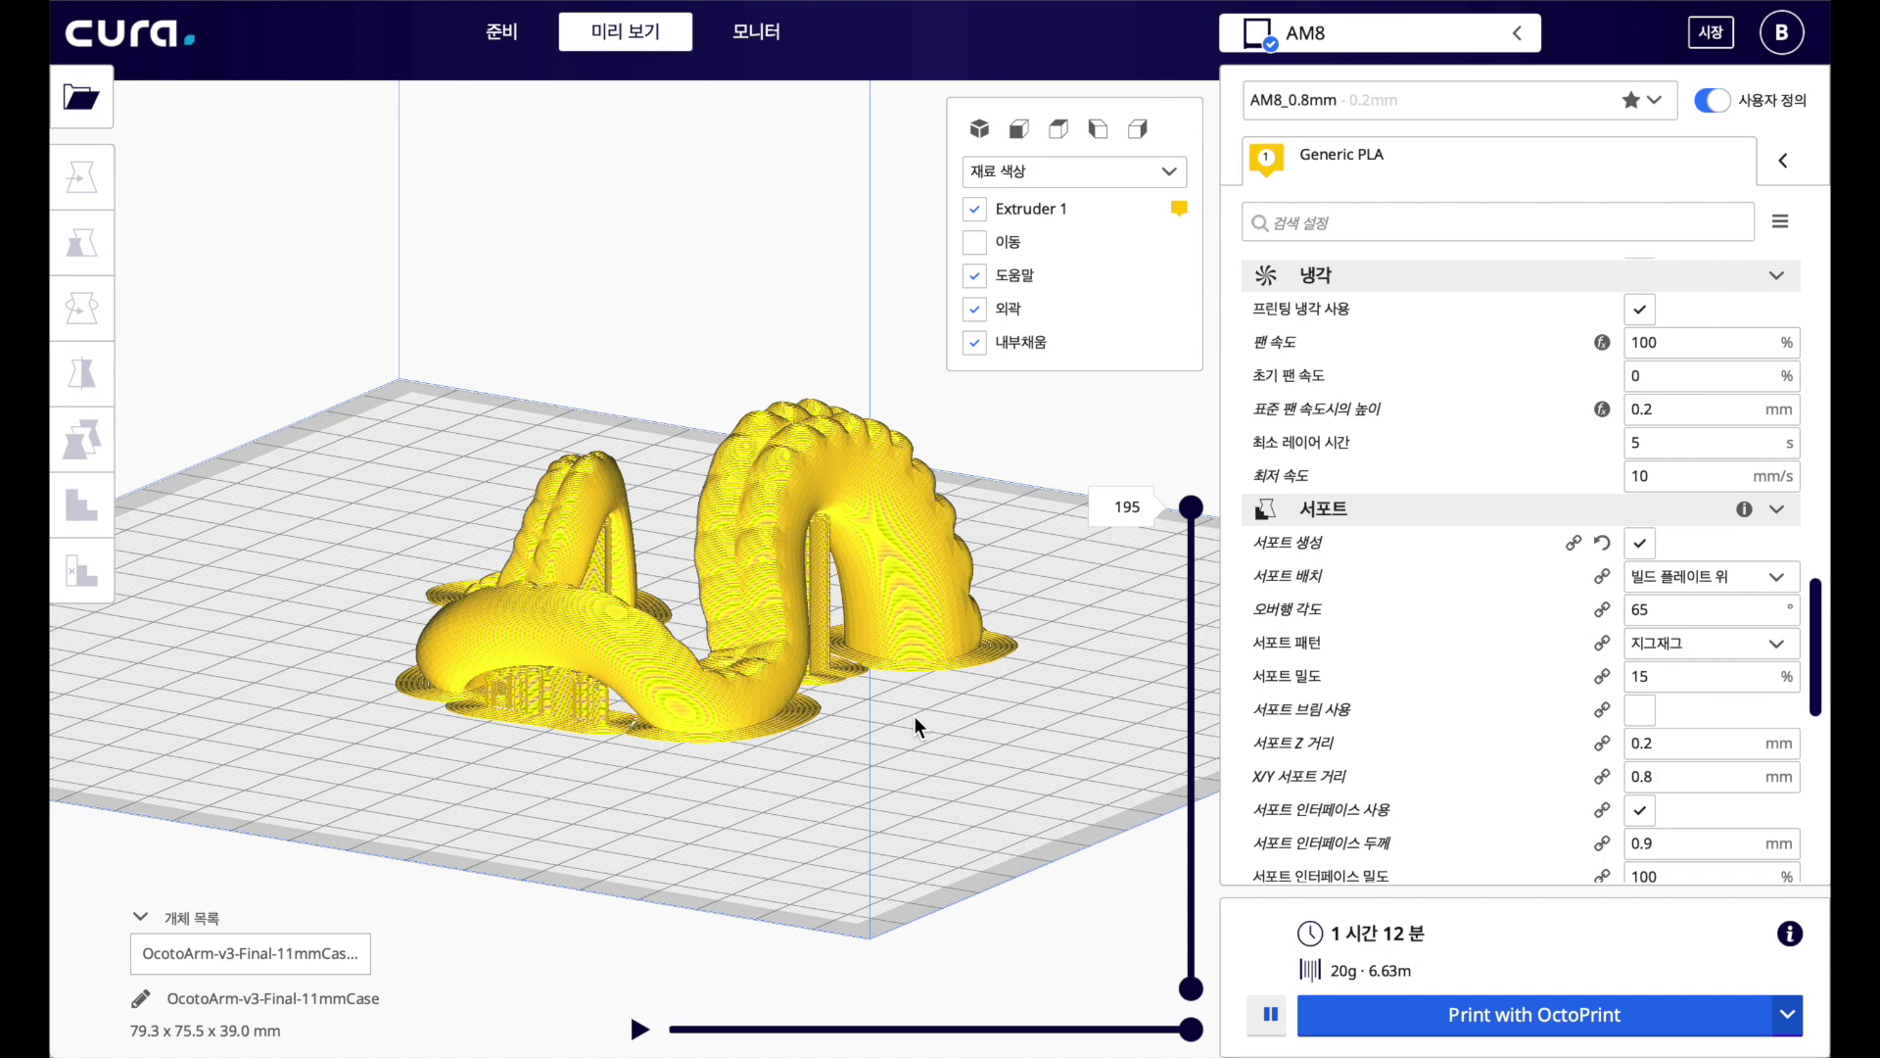
Add a non-network Creality Ender-3 printer from the Creality3D group, keeping its default machine settings
{"action": "left_click", "coordinate": [1359, 32]}
{"action": "left_click", "coordinate": [1371, 369]}
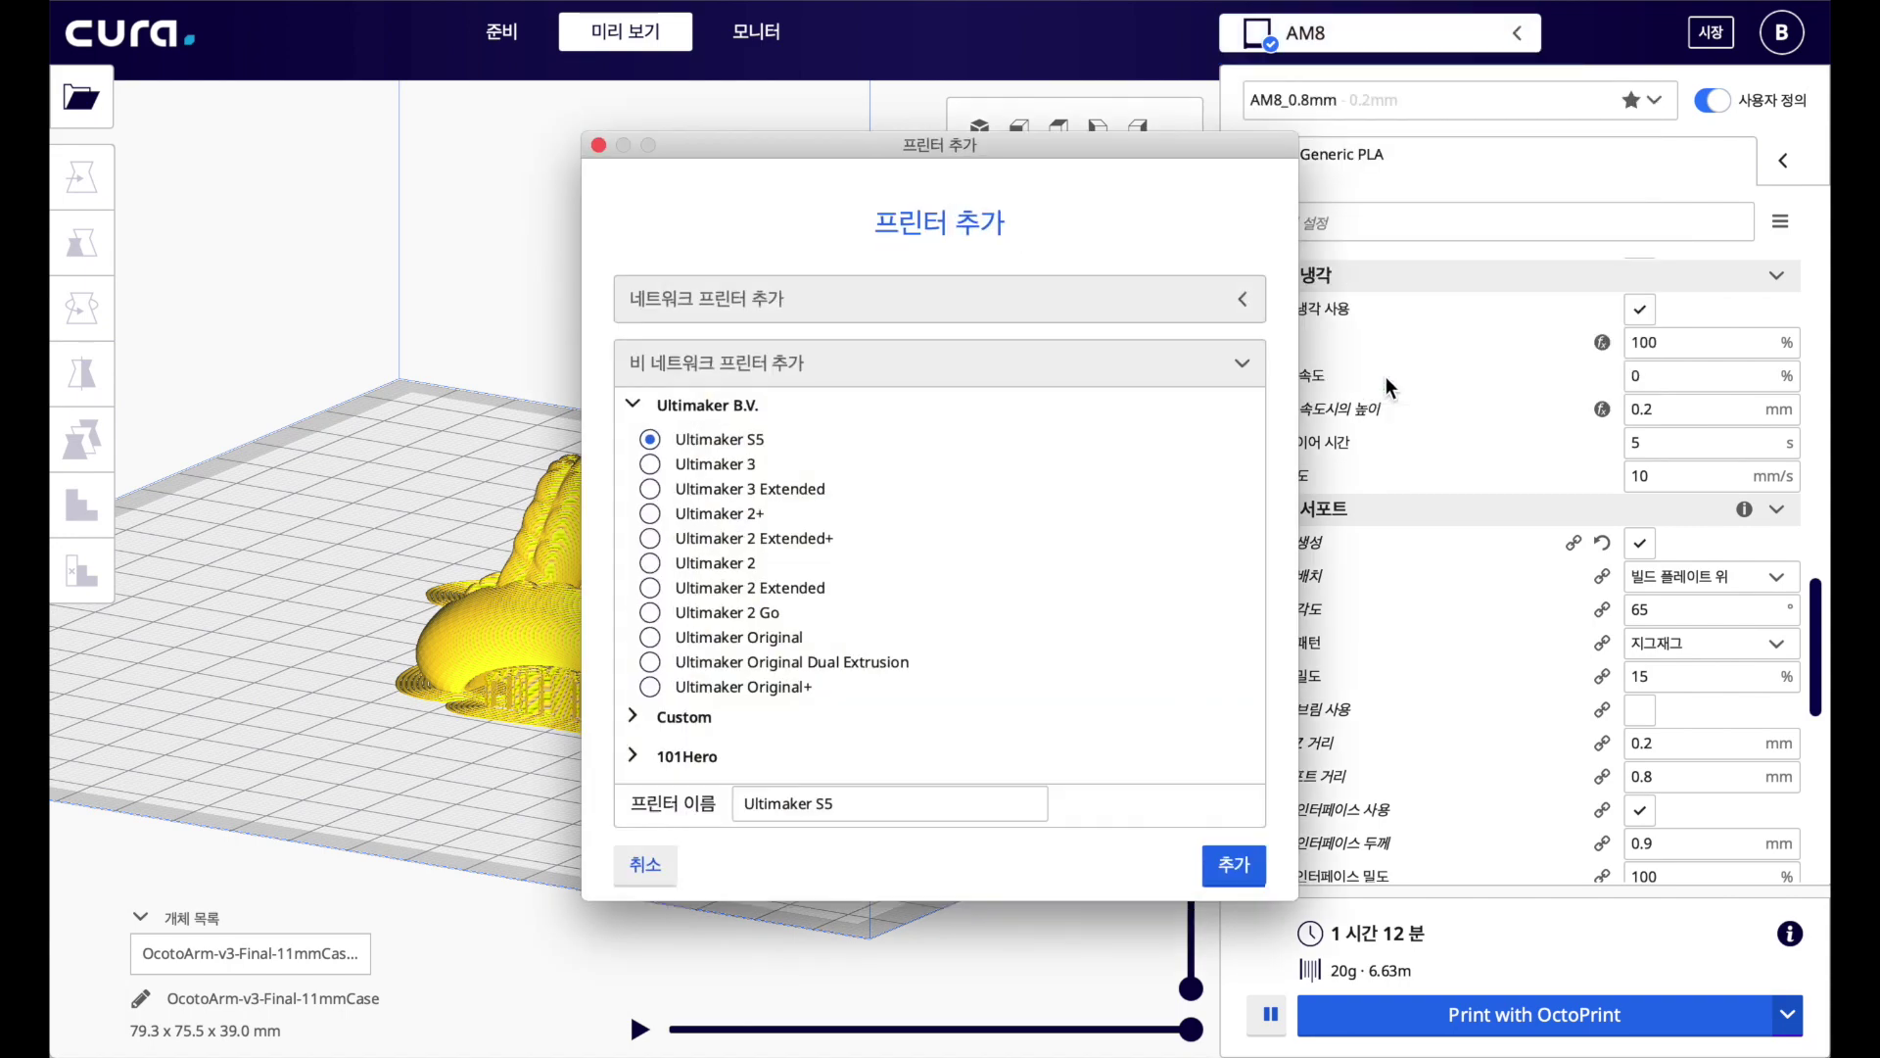
{"action": "scroll", "coordinate": [844, 668], "scroll_direction": "down", "scroll_amount": 5}
{"action": "scroll", "coordinate": [844, 668], "scroll_direction": "down", "scroll_amount": 2}
{"action": "left_click", "coordinate": [845, 668]}
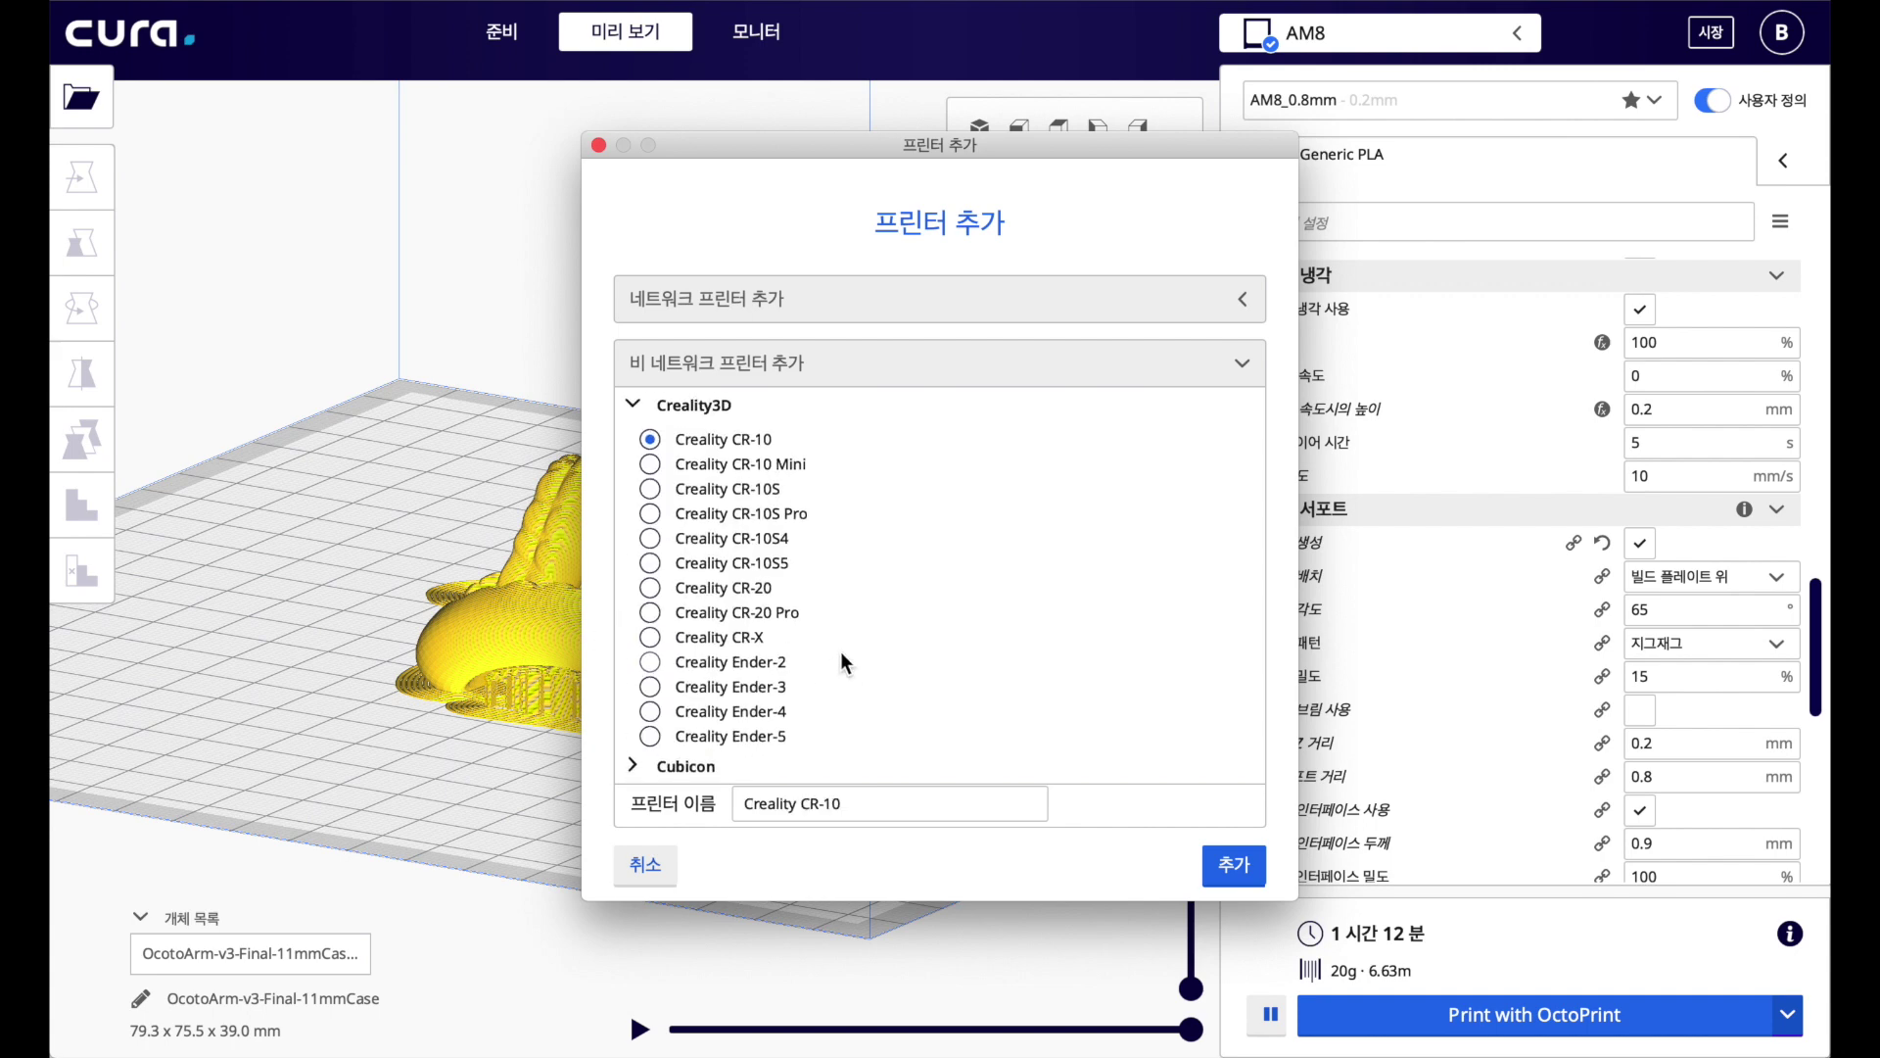
{"action": "scroll", "coordinate": [691, 636], "scroll_direction": "down", "scroll_amount": 2}
{"action": "scroll", "coordinate": [685, 642], "scroll_direction": "up", "scroll_amount": 2}
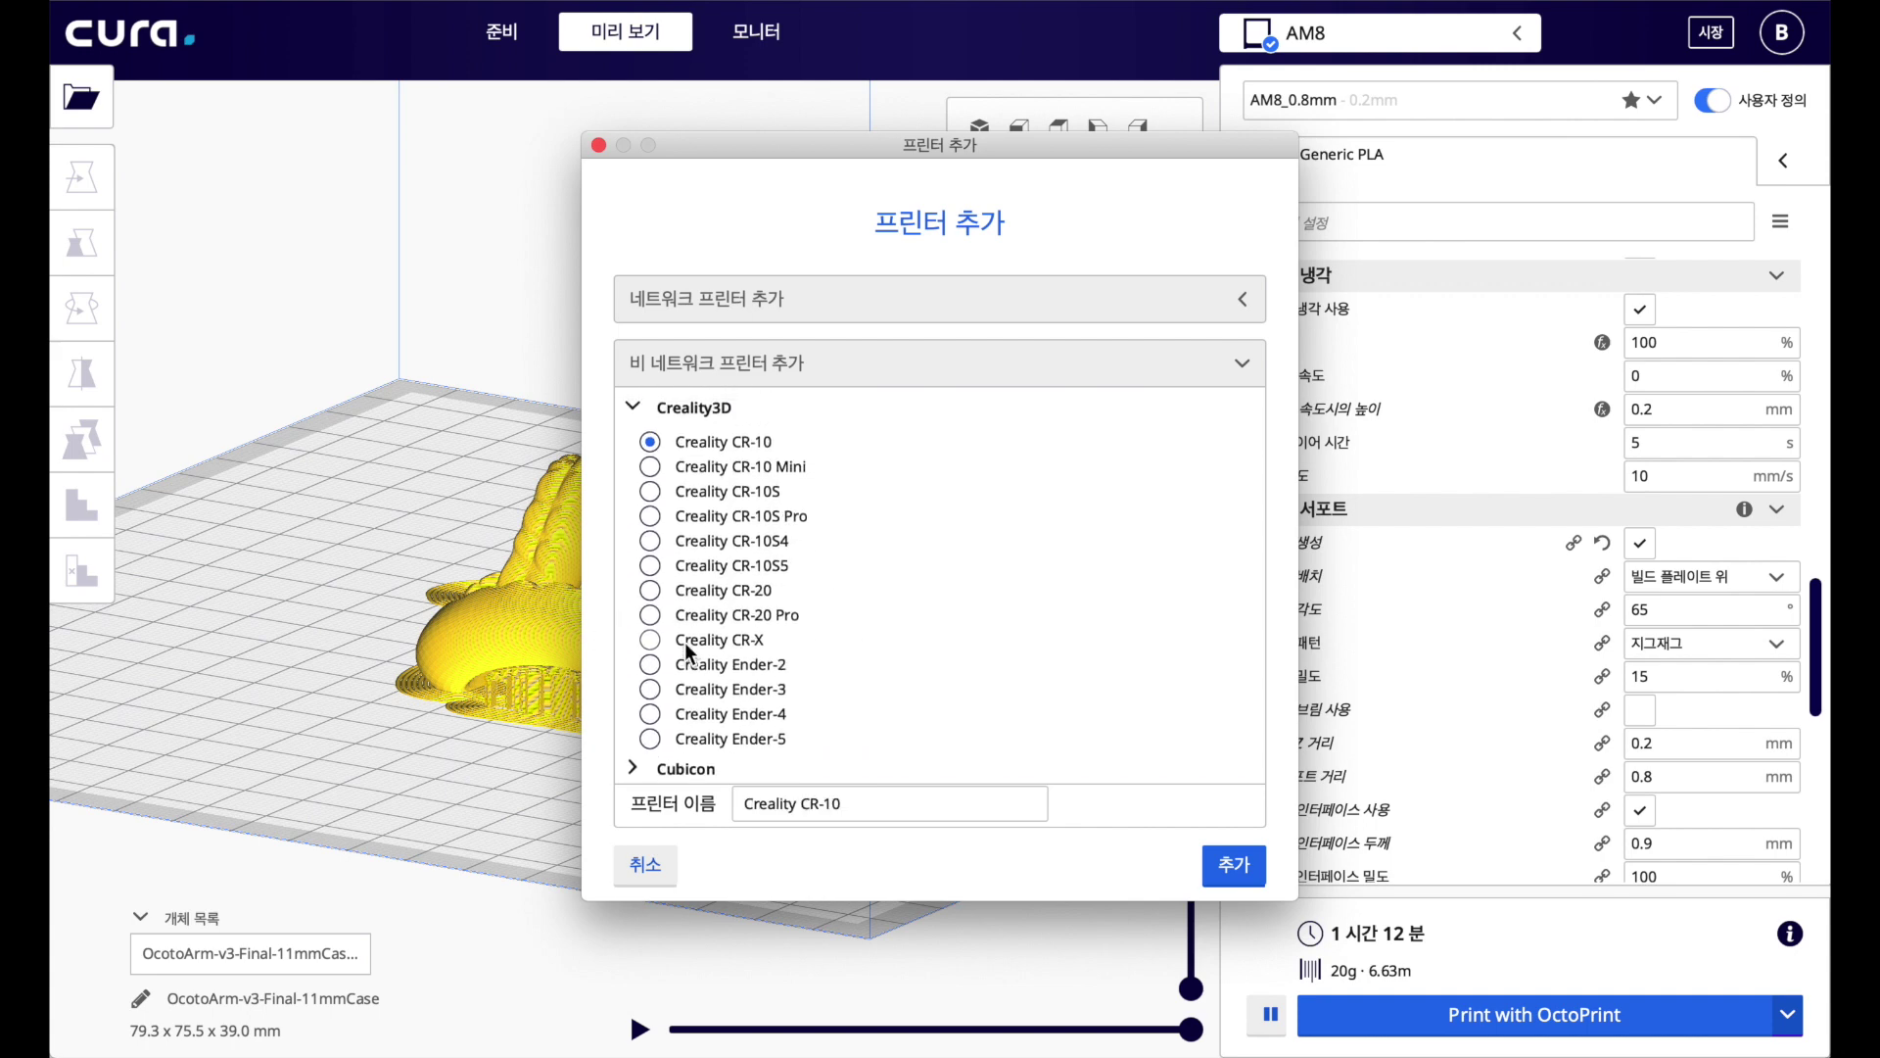
{"action": "left_click", "coordinate": [702, 688]}
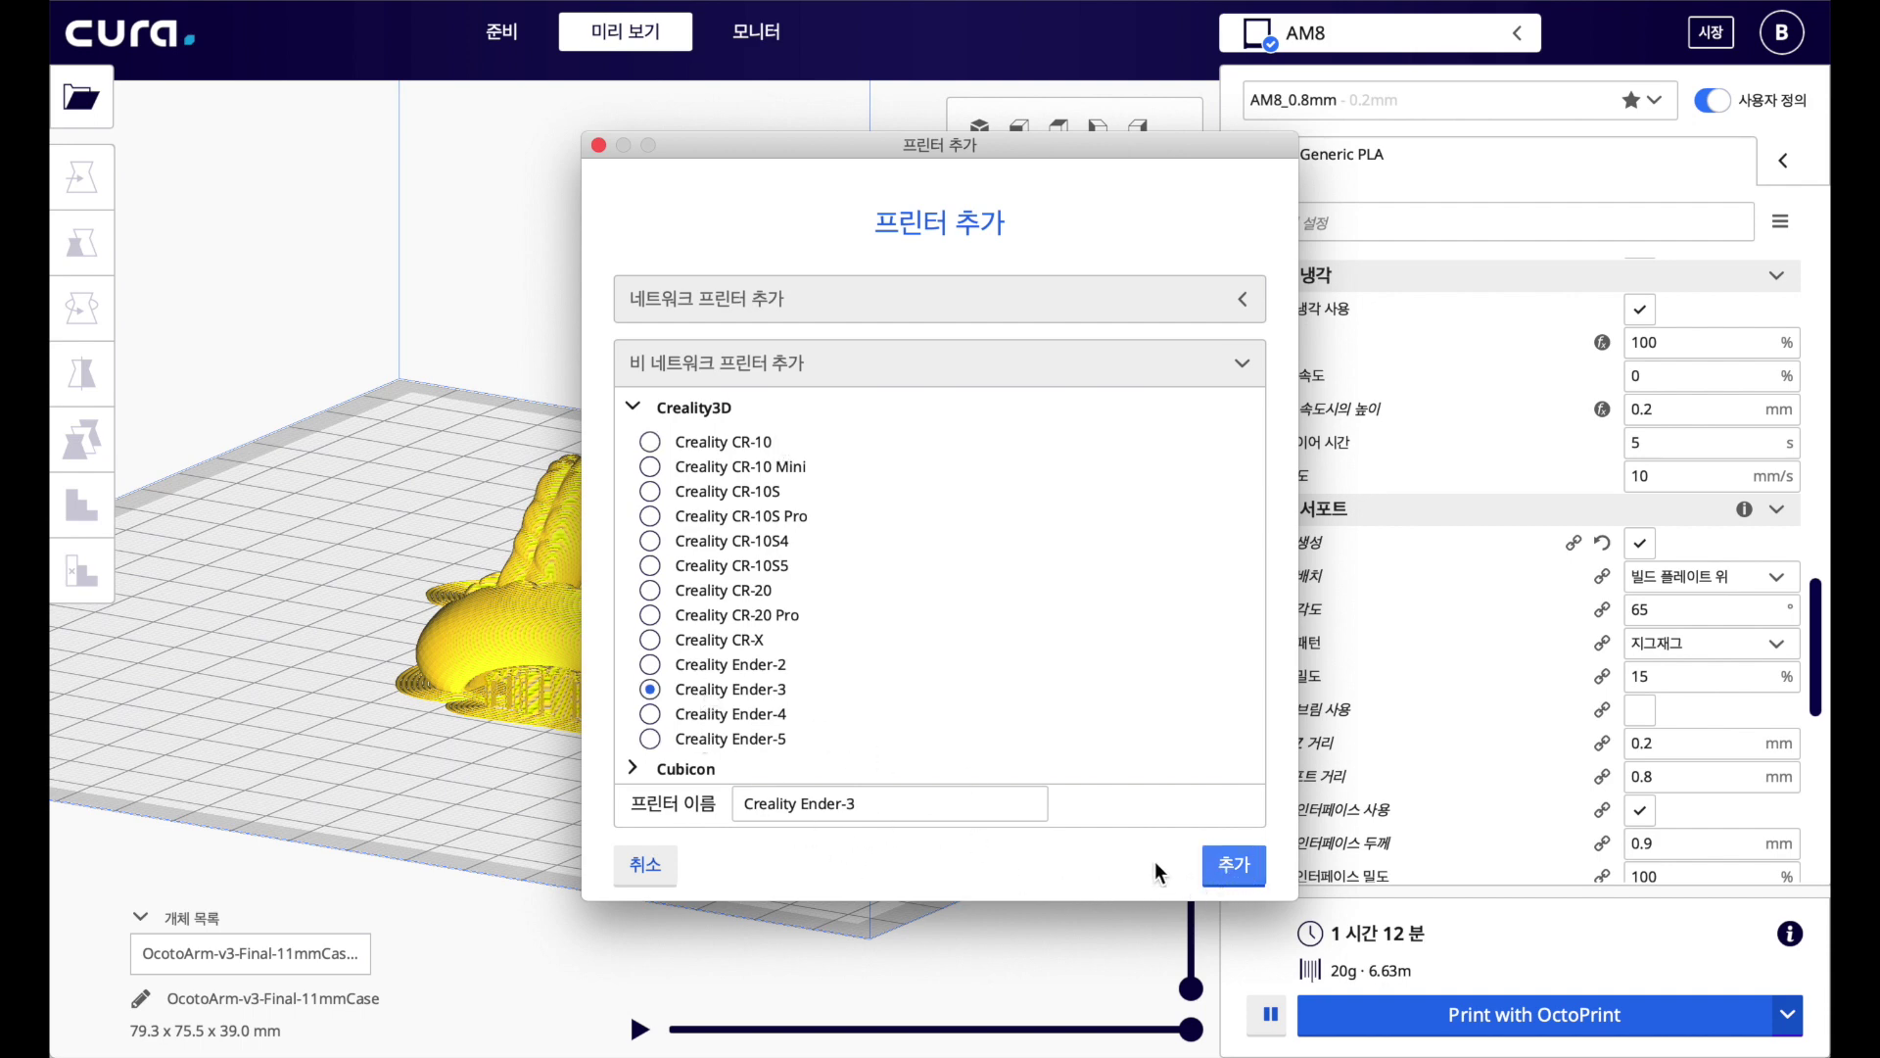
{"action": "left_click", "coordinate": [1231, 868]}
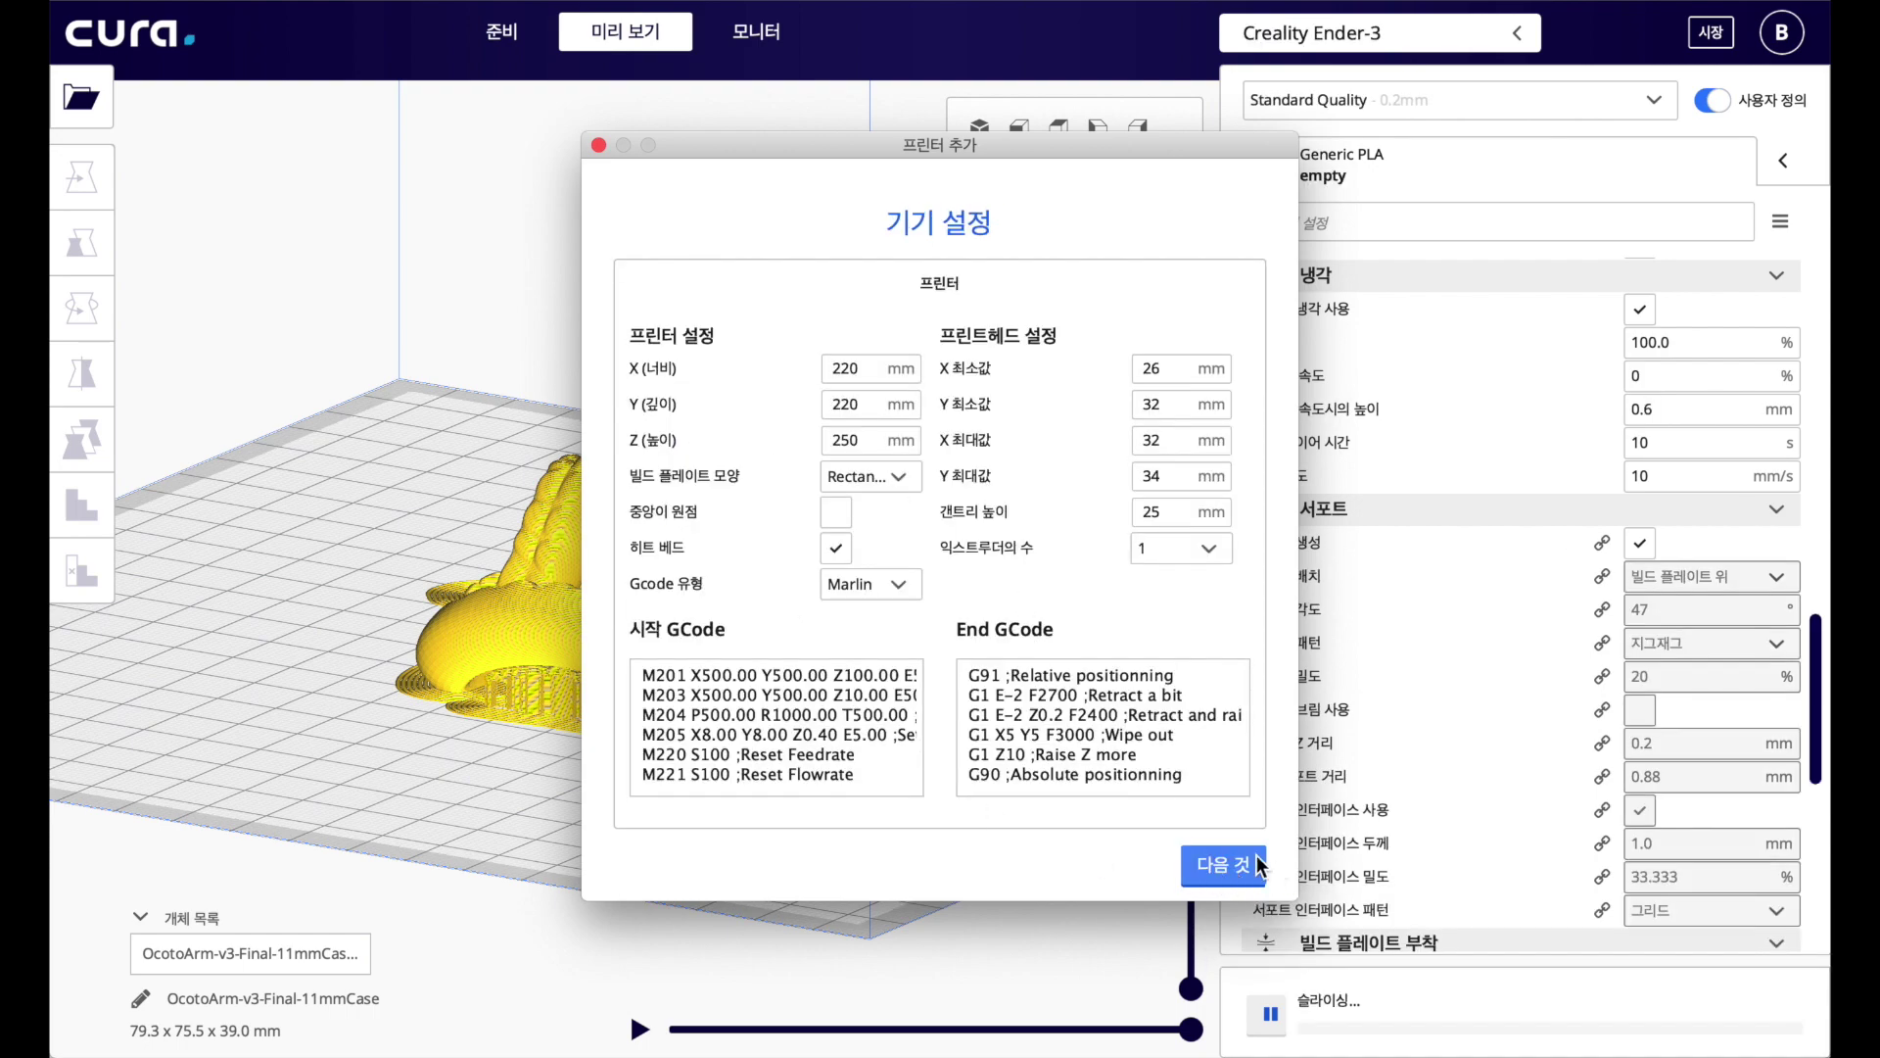
{"action": "left_click", "coordinate": [1224, 866]}
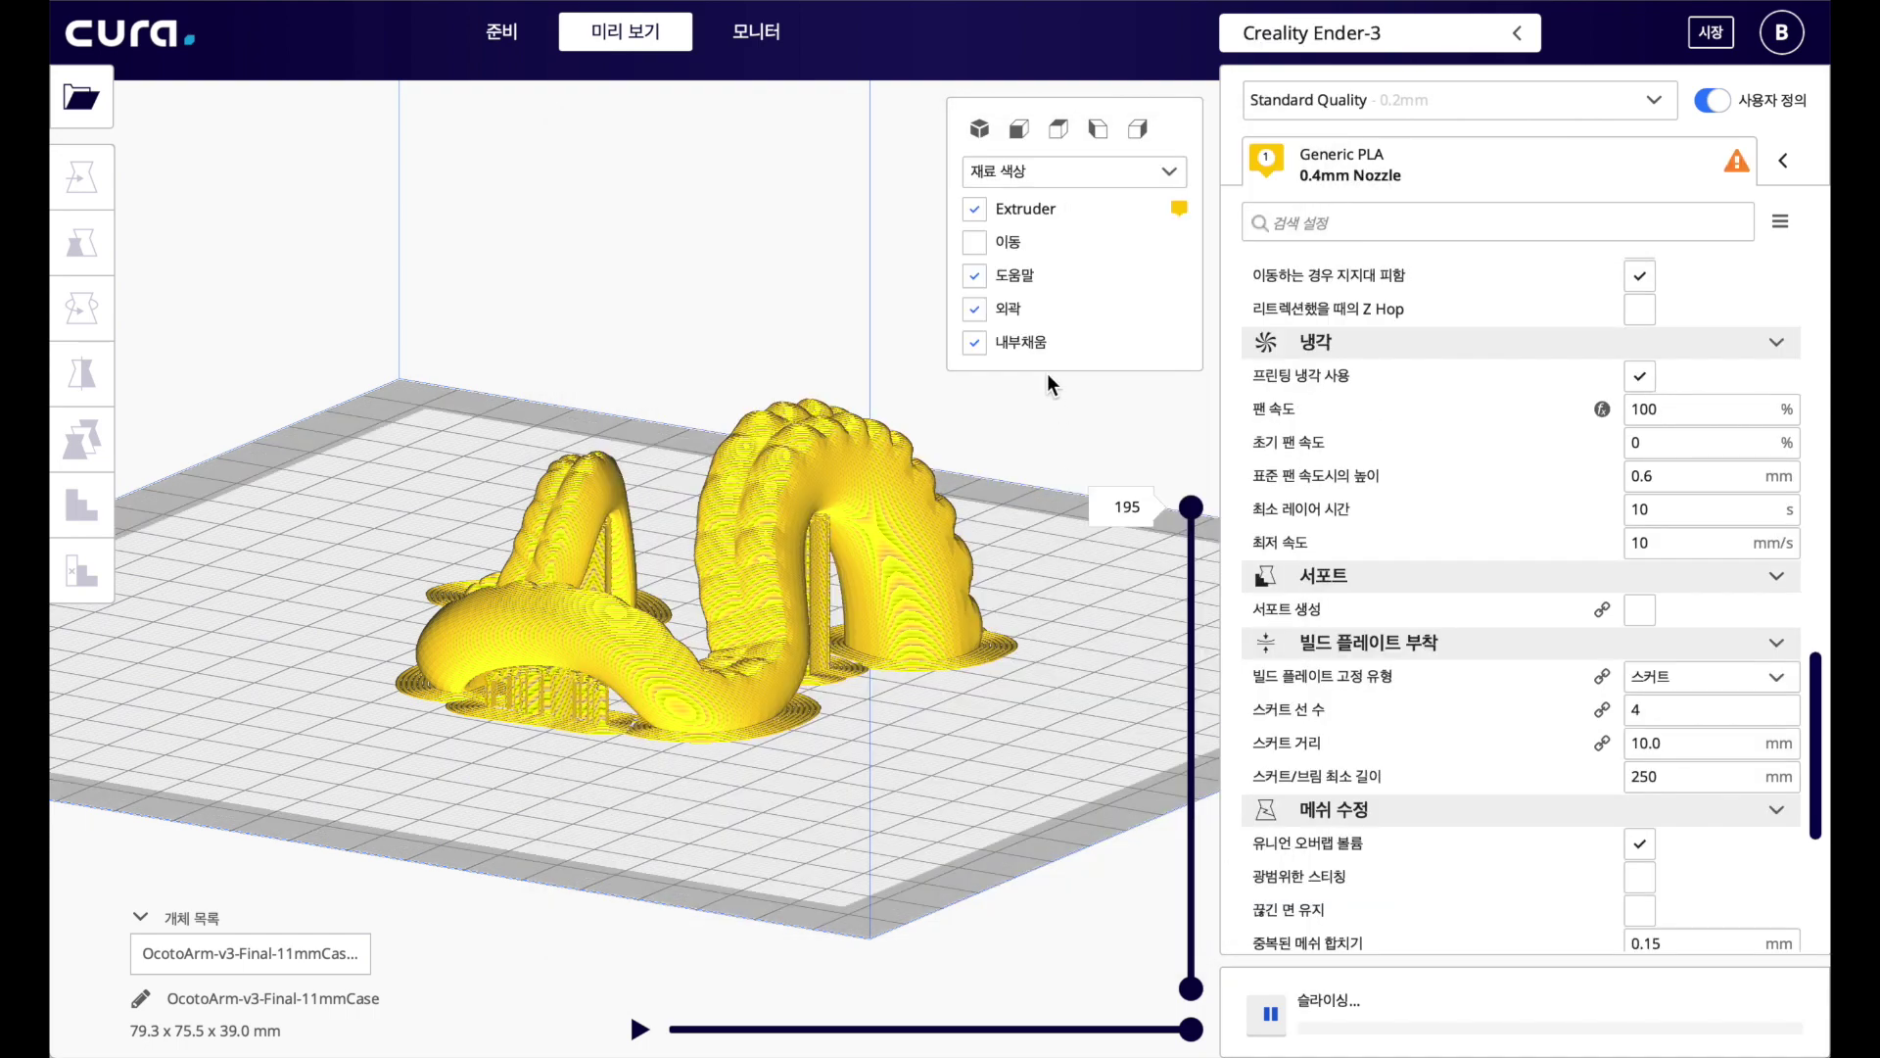
Enable support generation and Z Hop on retraction for the Ender-3, and select the Z hop speed value for editing
{"action": "right_click_drag", "start_coordinate": [898, 777], "coordinate": [897, 738]}
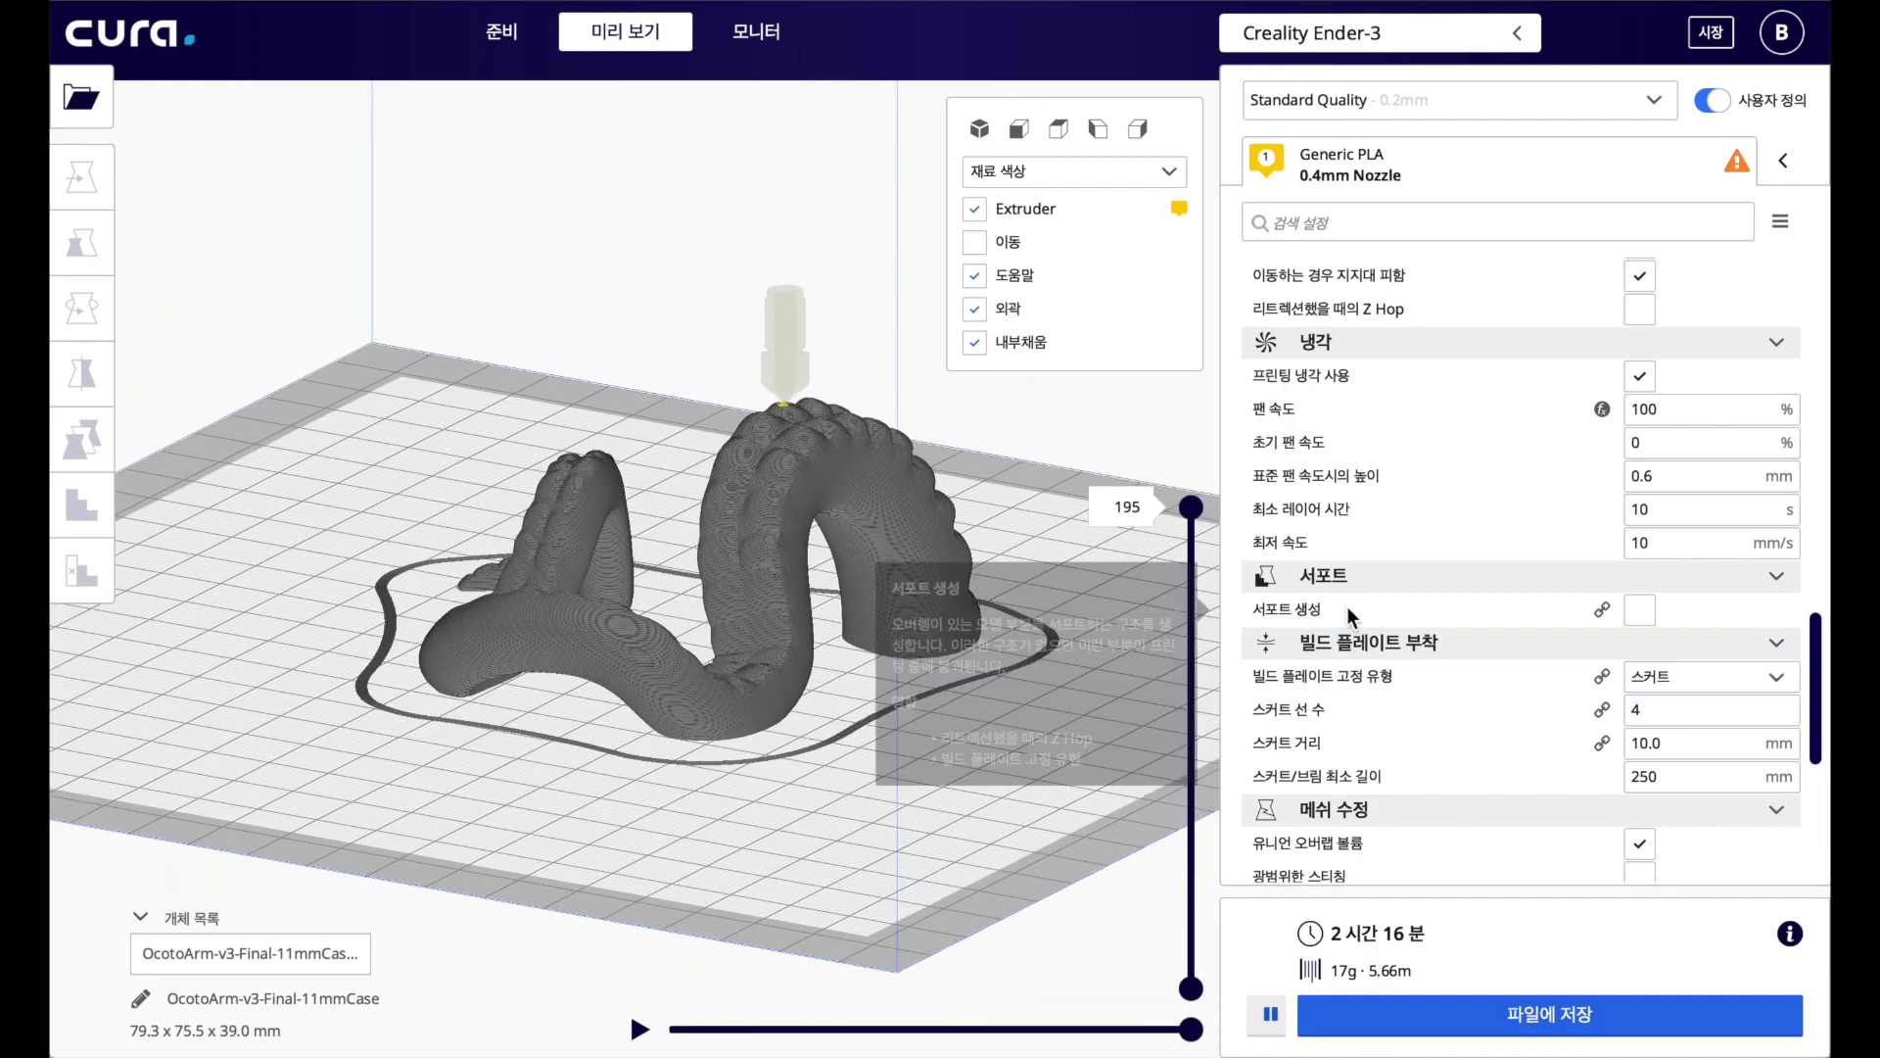
{"action": "left_click", "coordinate": [1640, 609]}
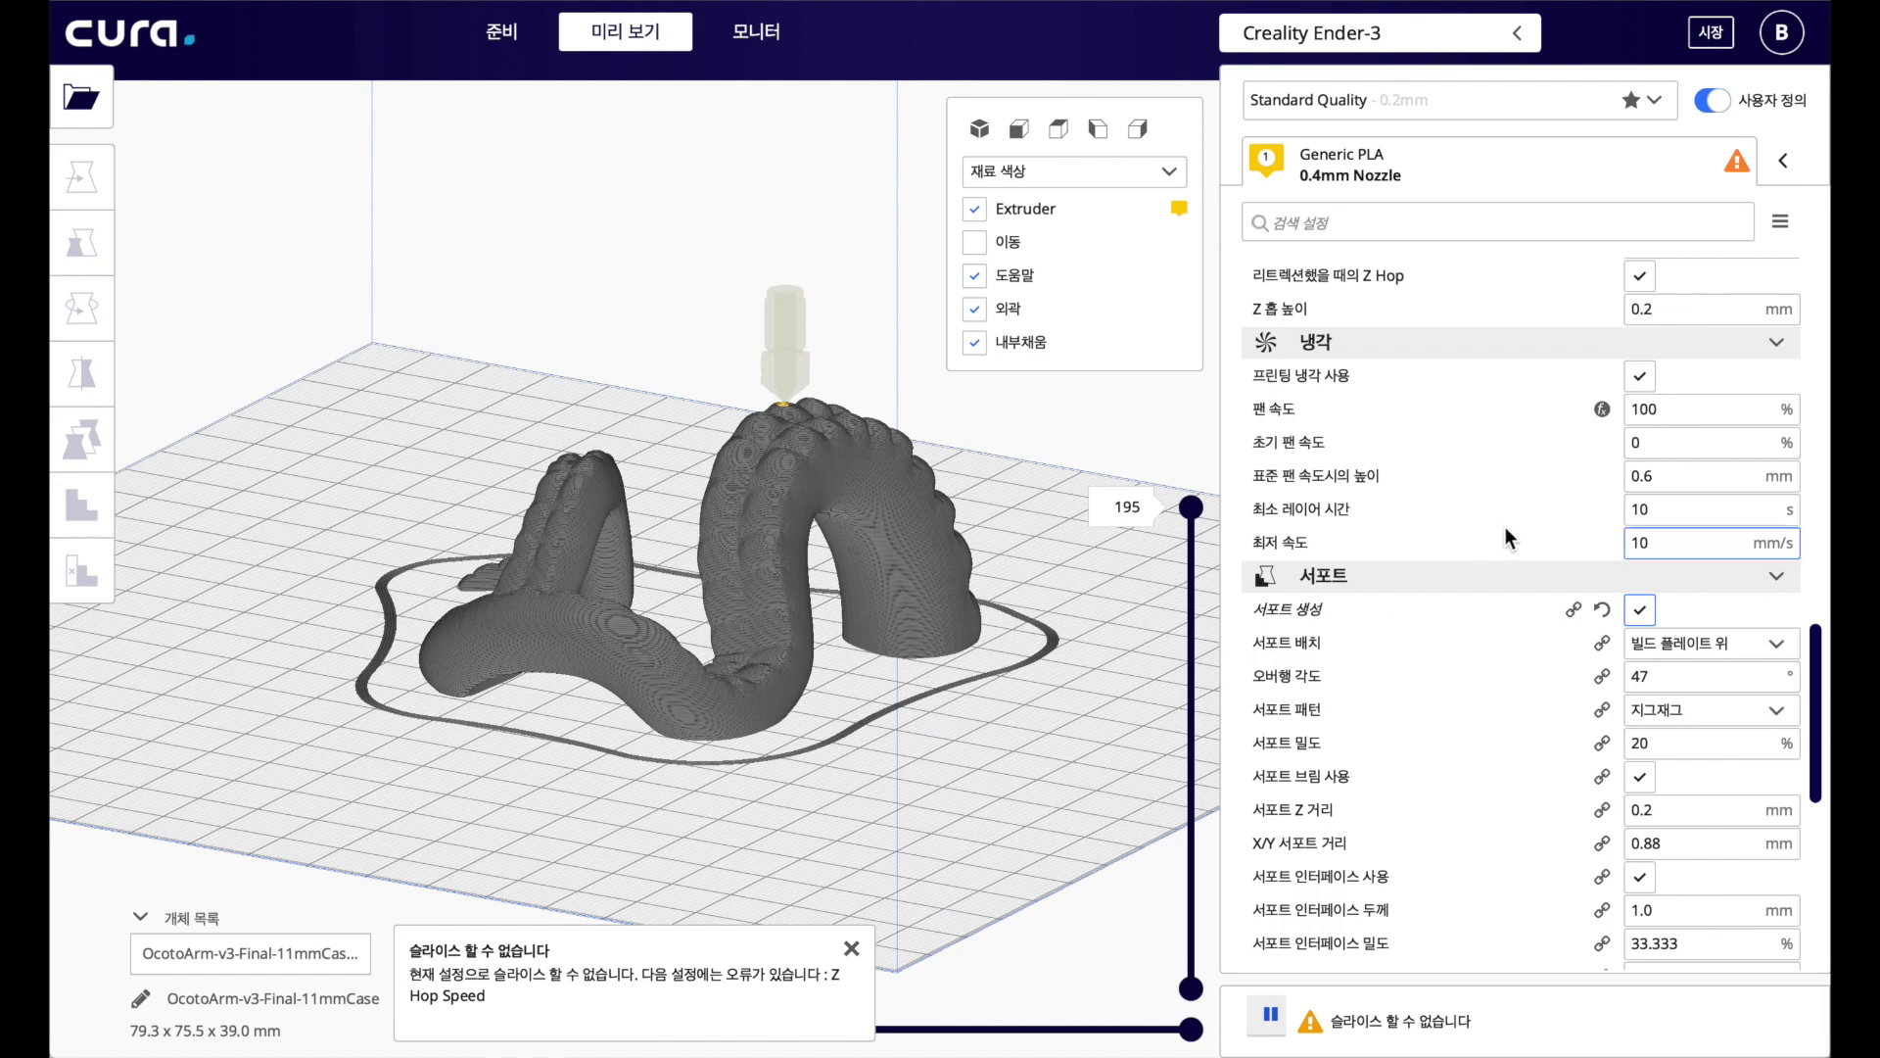
{"action": "scroll", "coordinate": [1508, 529], "scroll_direction": "up", "scroll_amount": 5}
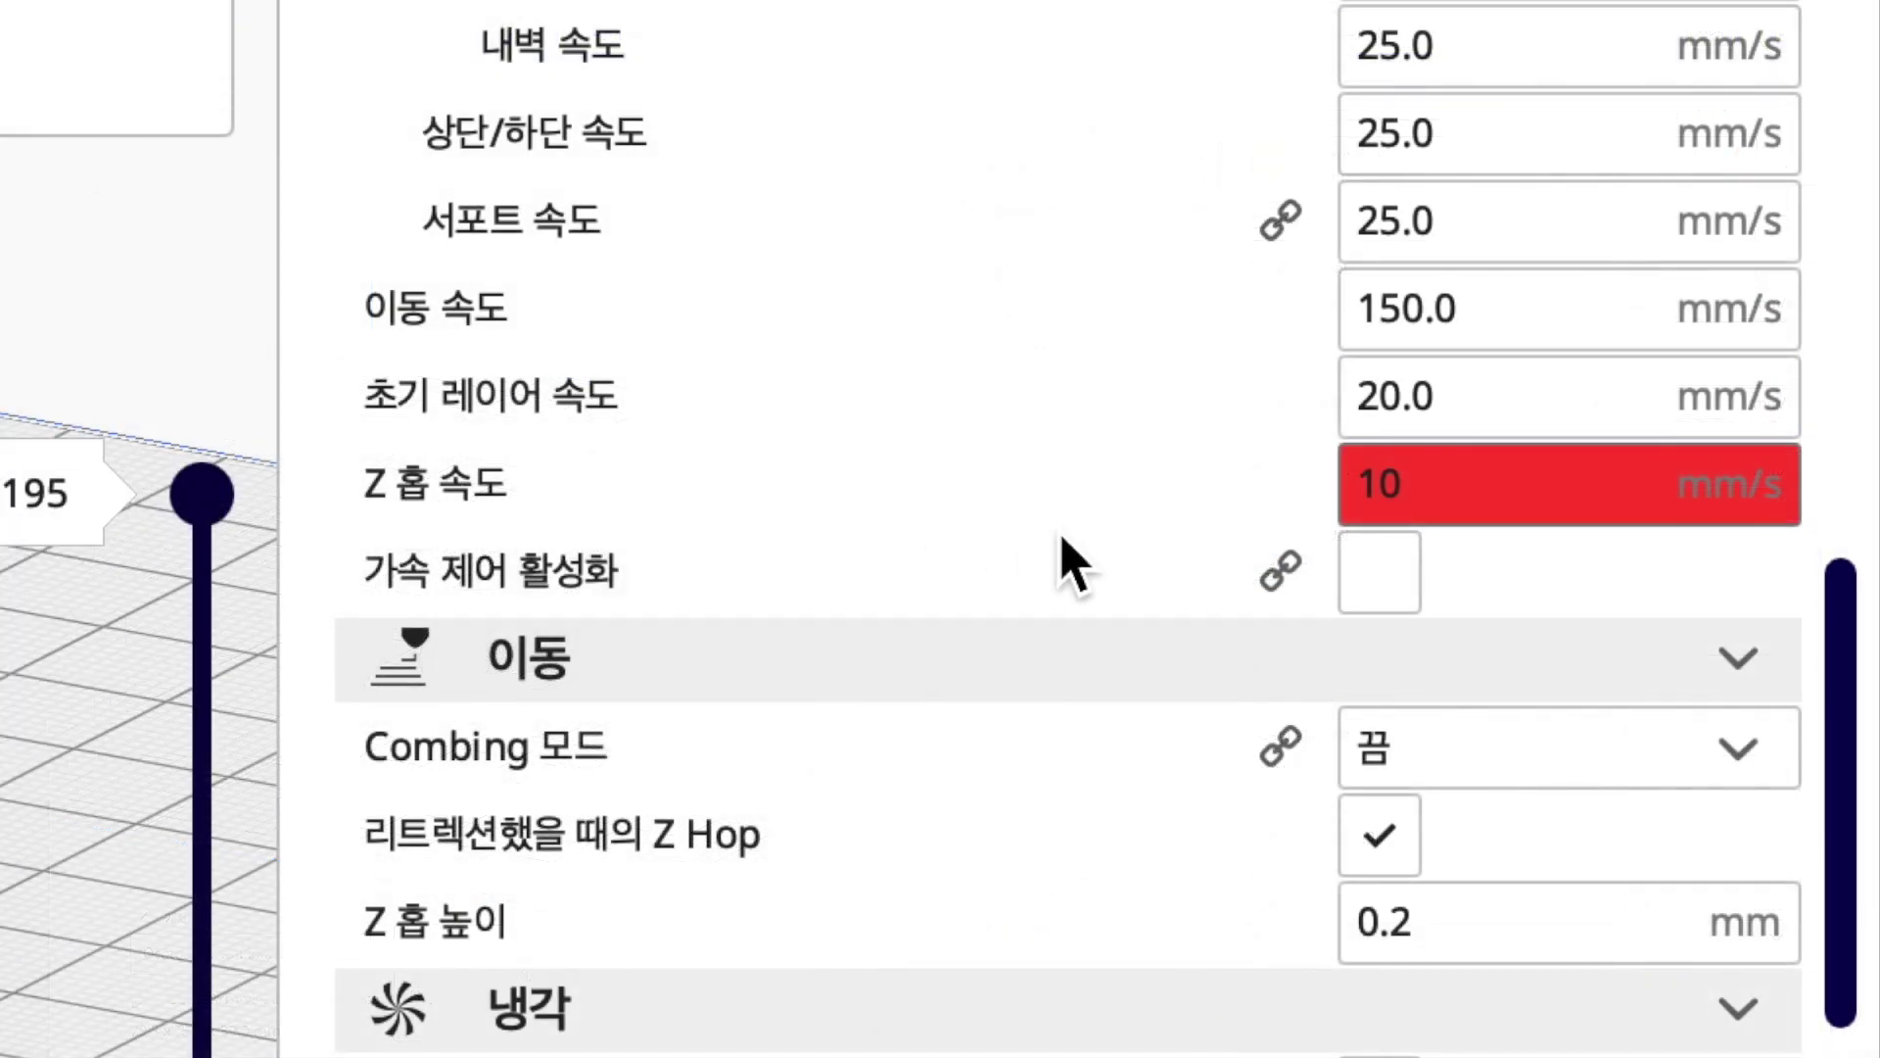
{"action": "double_click", "coordinate": [1478, 485]}
{"action": "left_click", "coordinate": [1555, 485]}
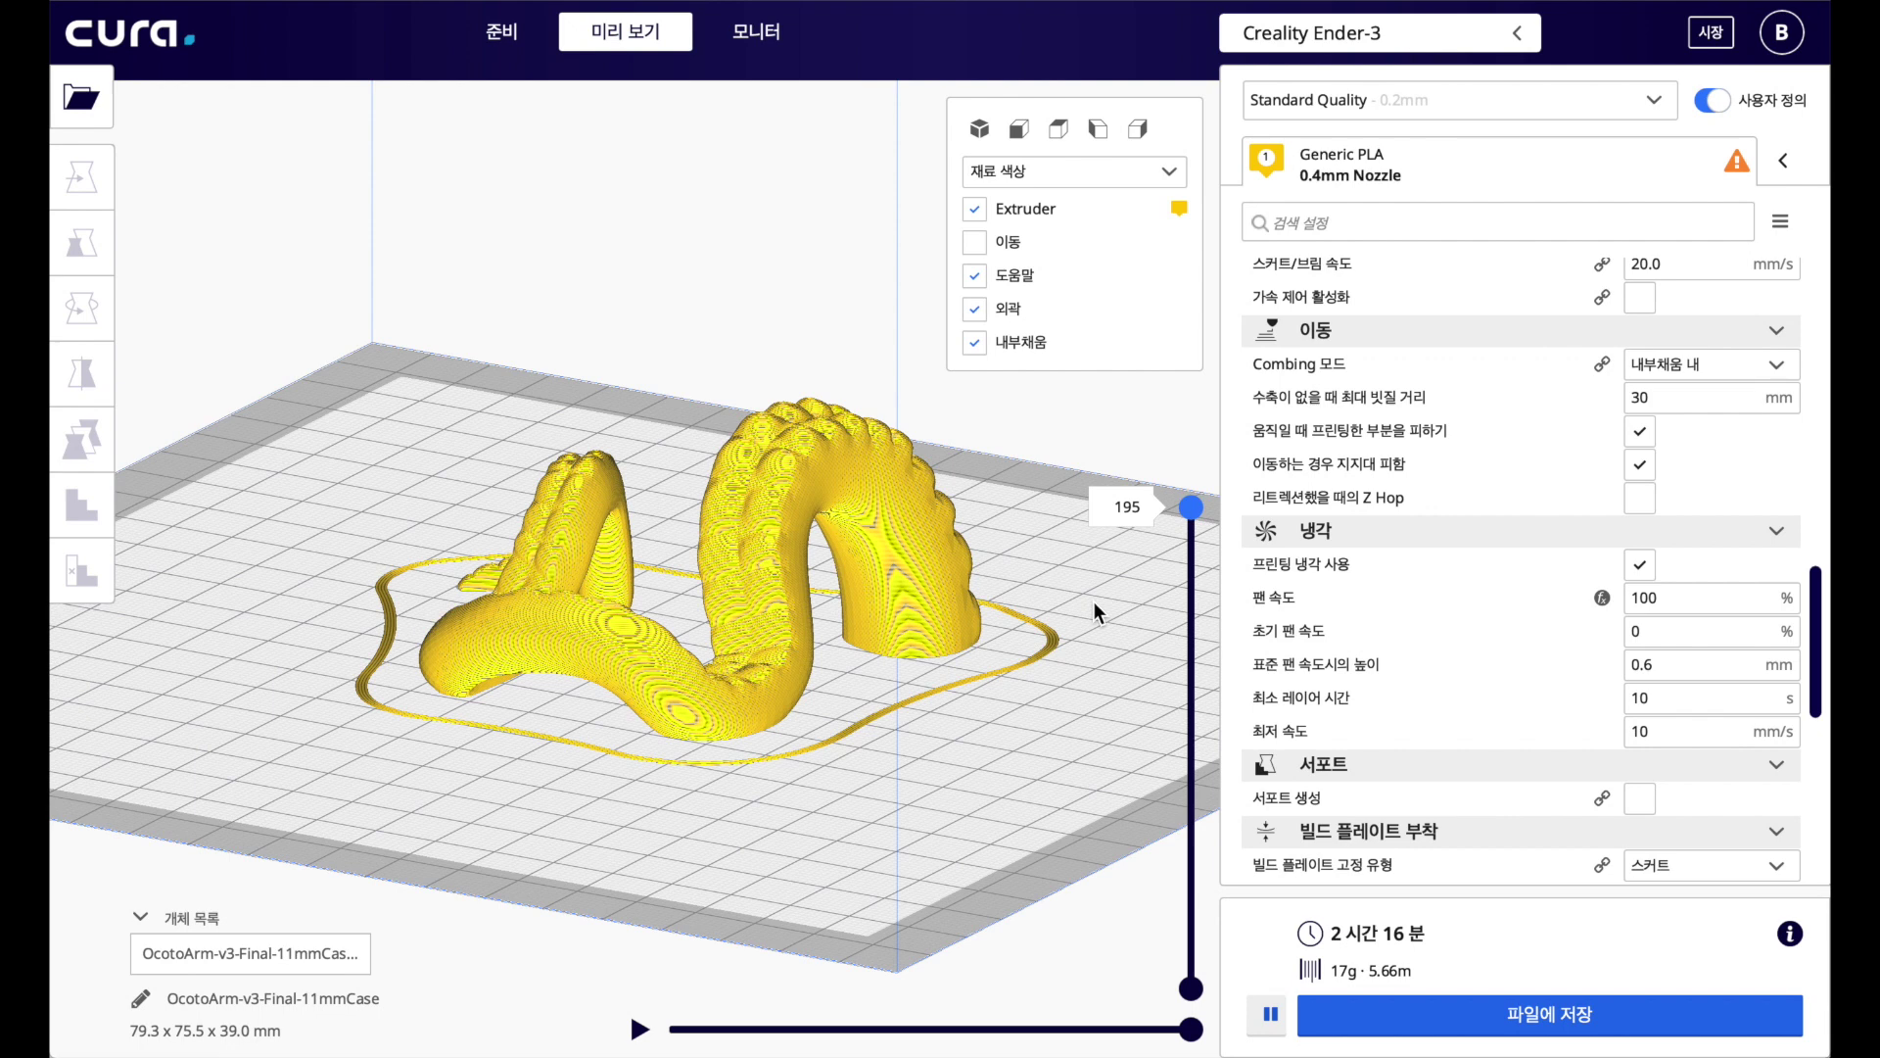
{"action": "left_click", "coordinate": [1447, 29]}
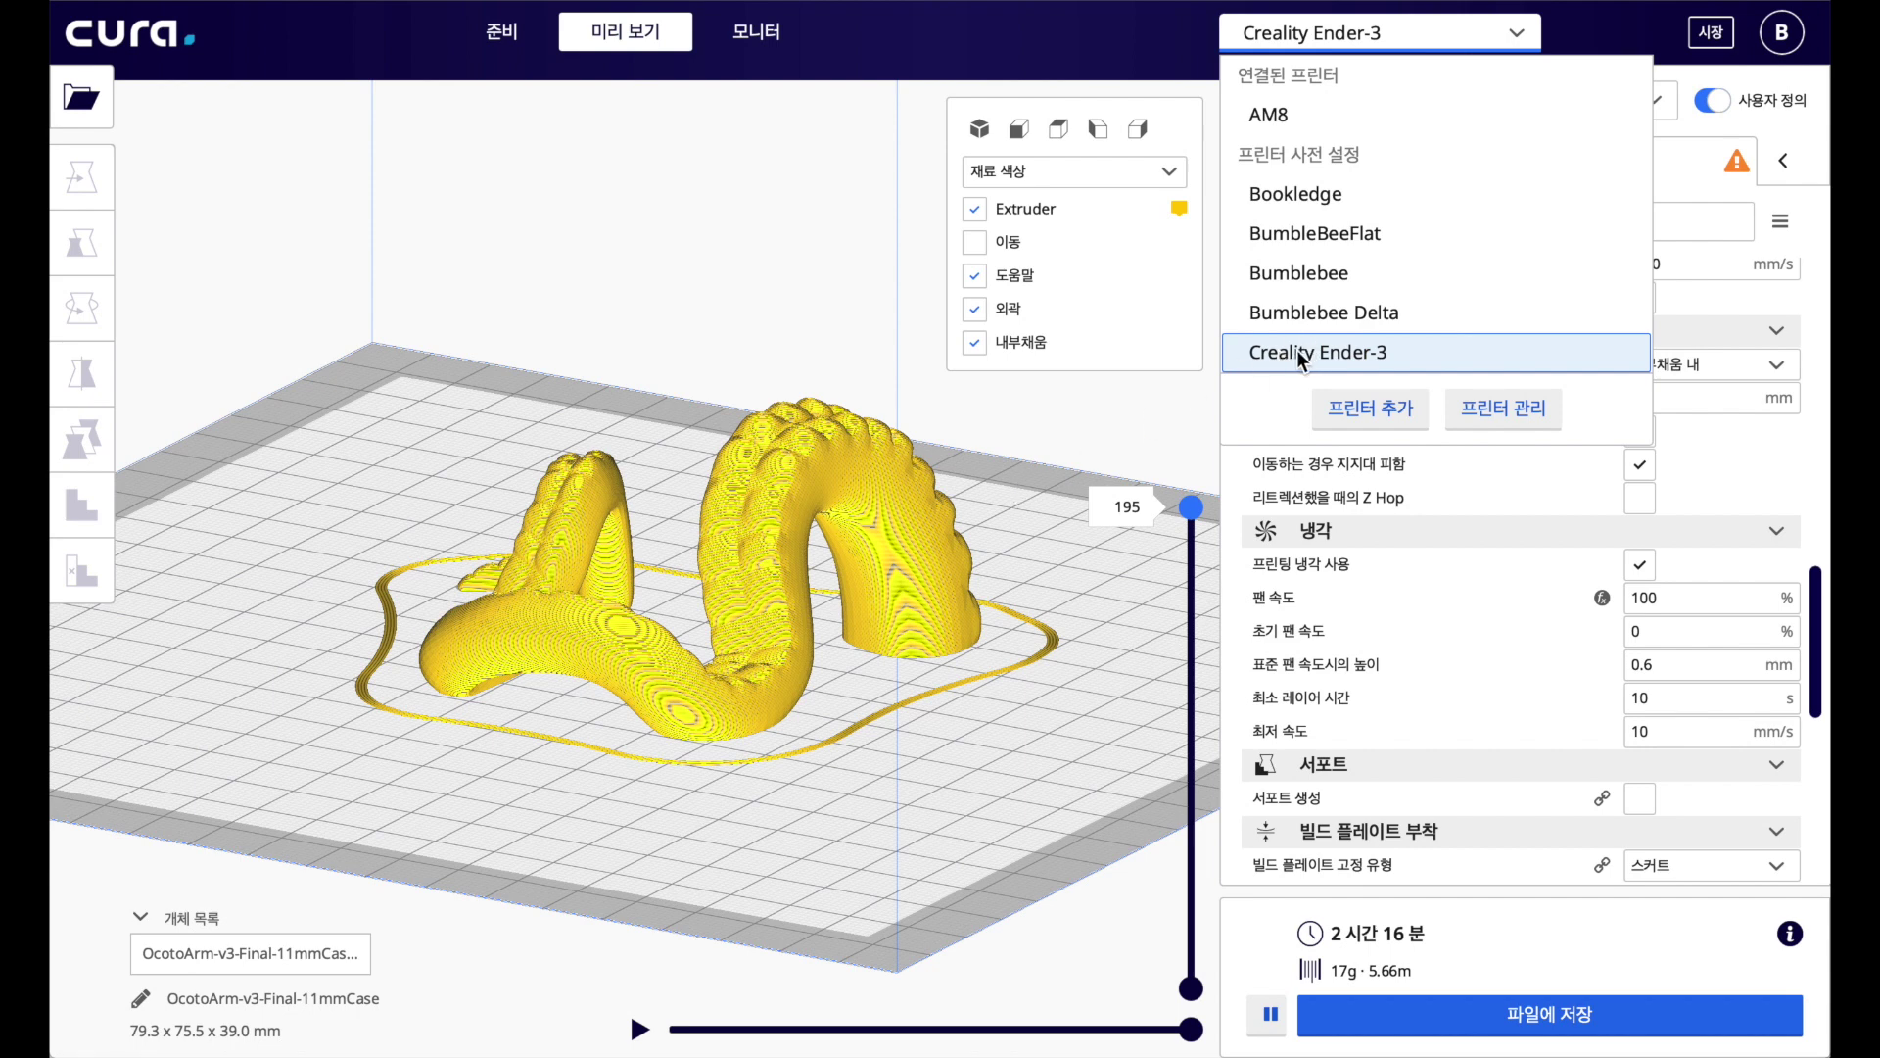
{"action": "left_click", "coordinate": [1099, 593]}
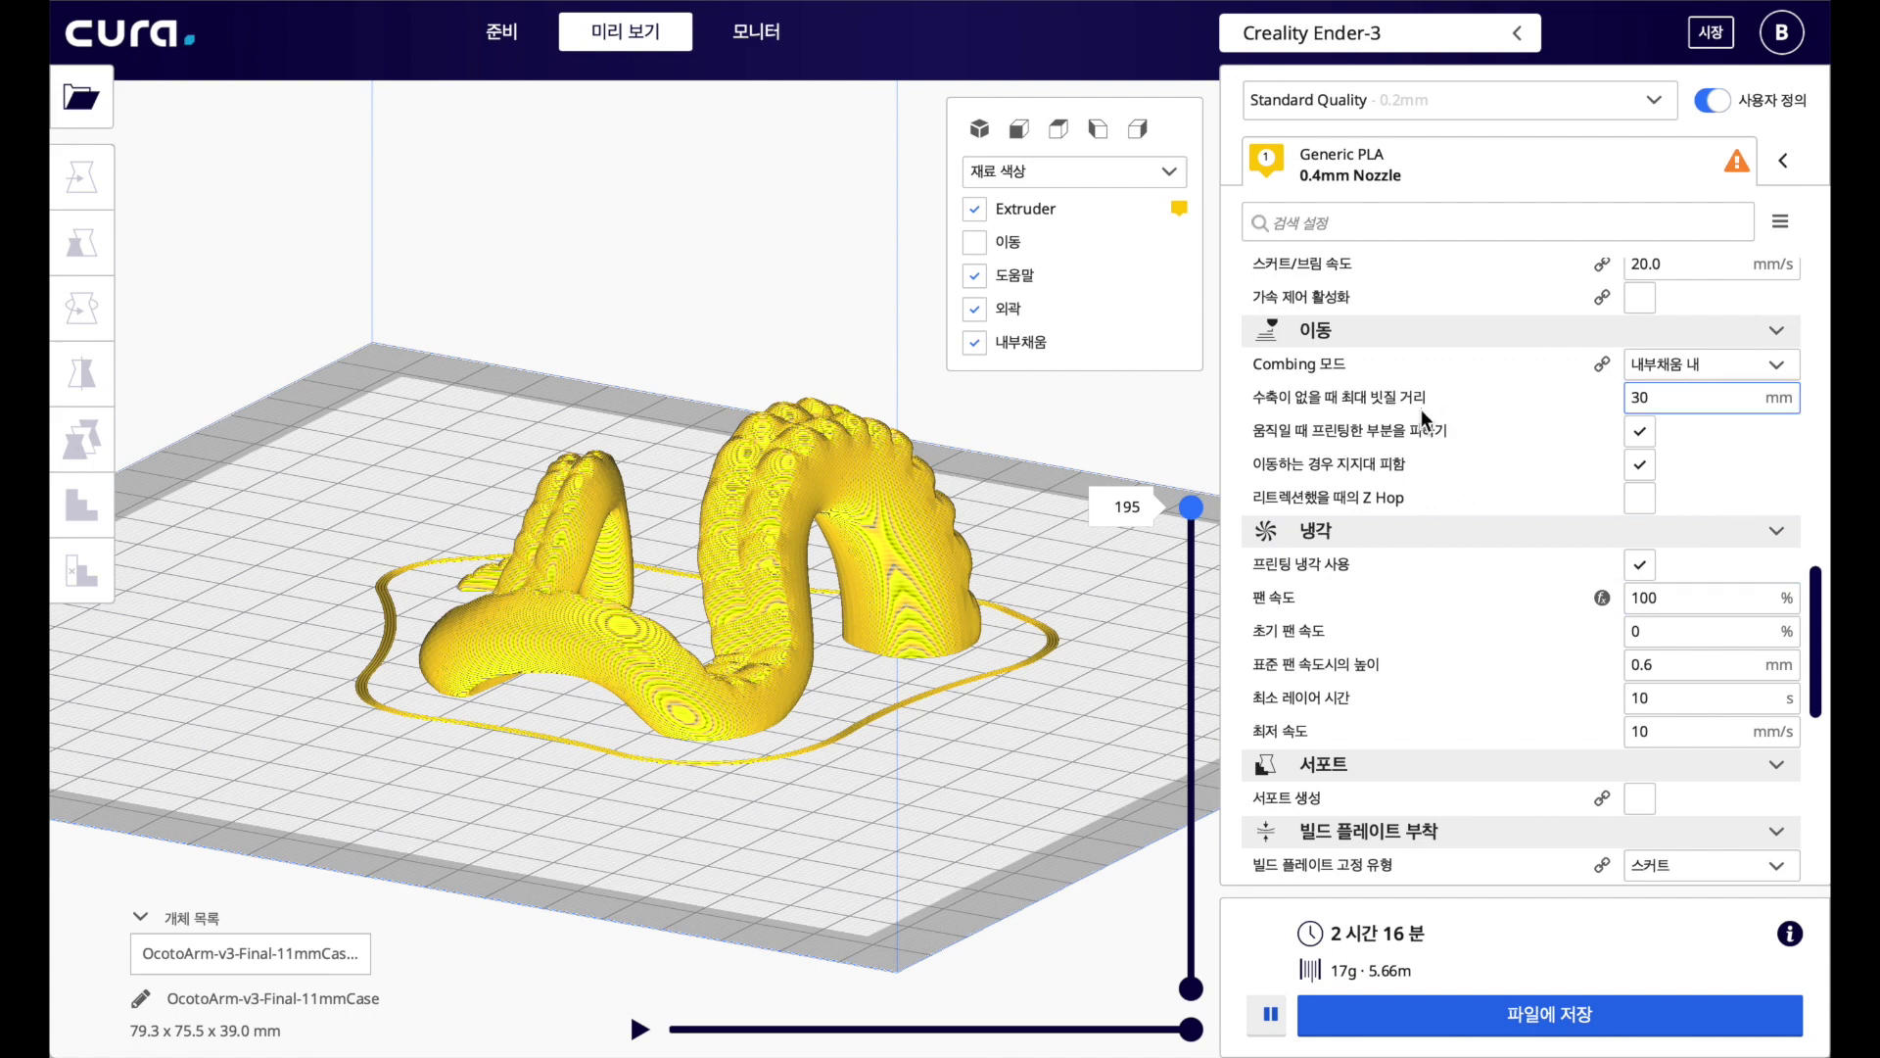
{"action": "double_click", "coordinate": [1667, 398]}
{"action": "left_click", "coordinate": [1065, 733]}
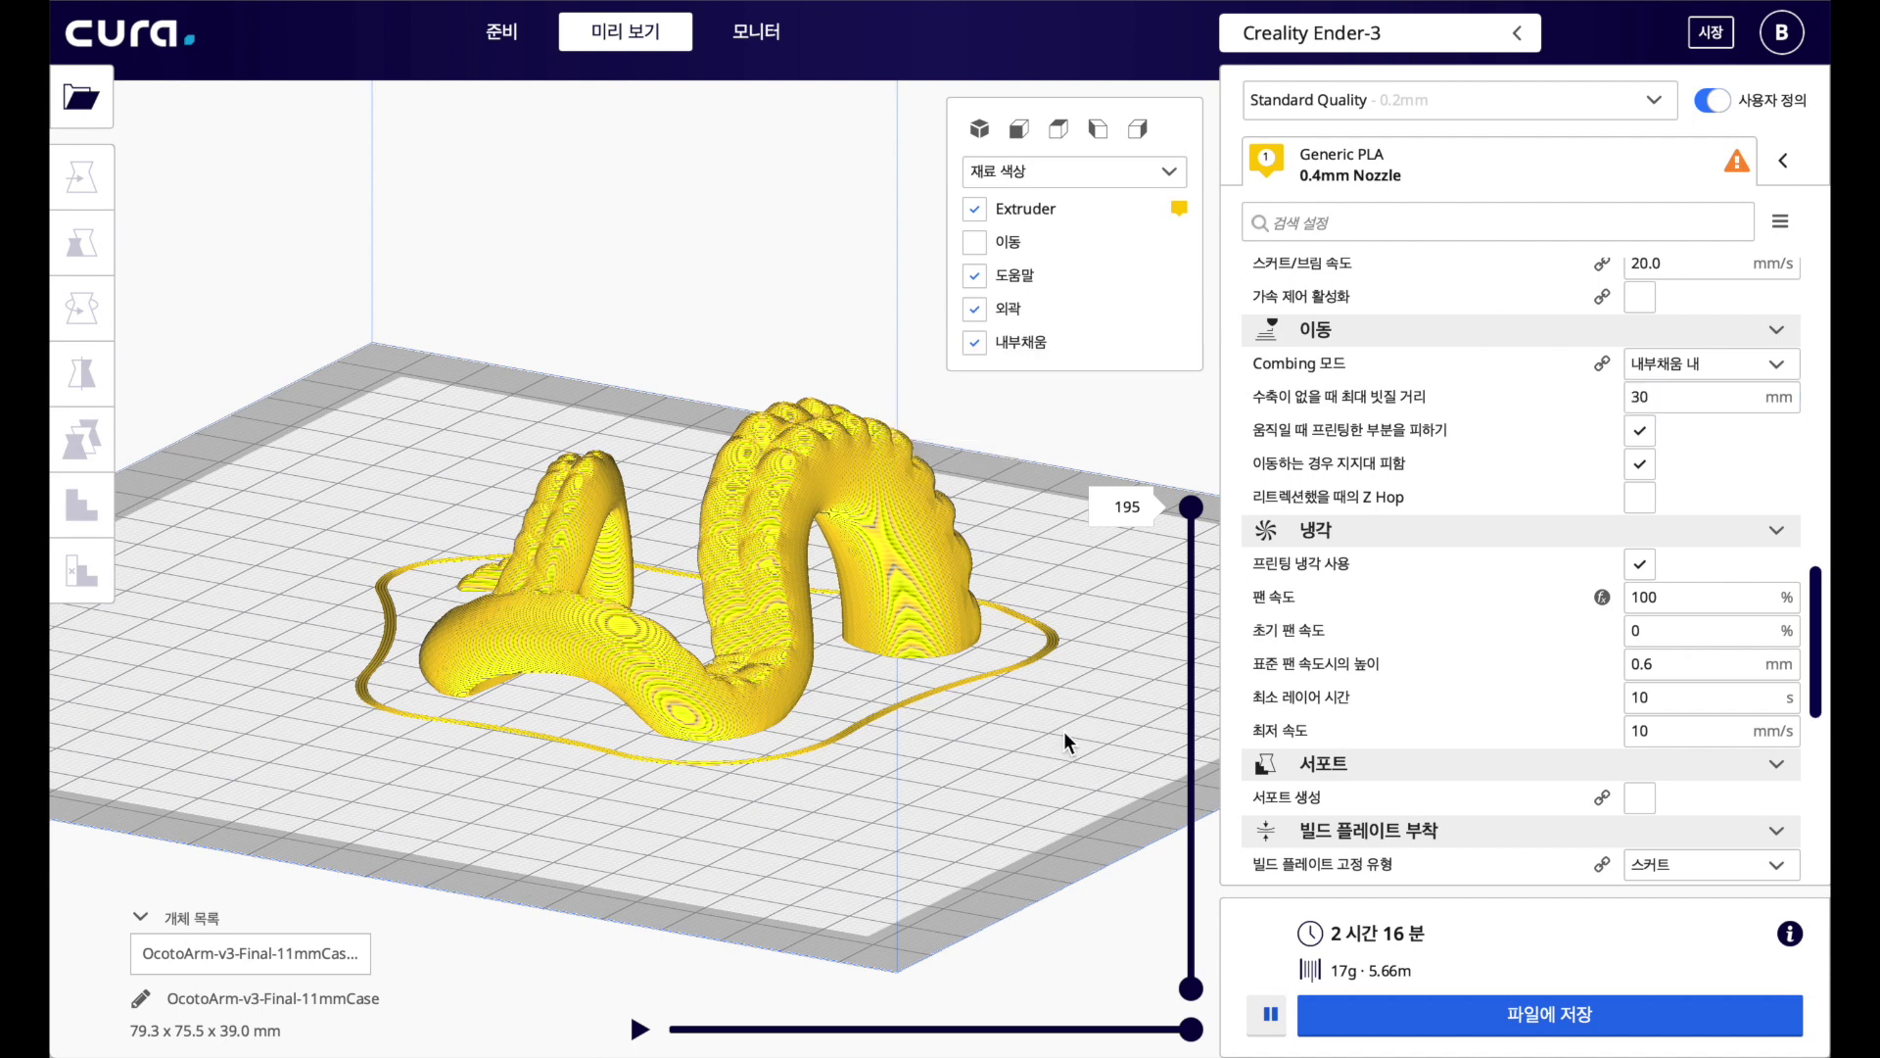
{"action": "double_click", "coordinate": [1656, 398]}
{"action": "left_click", "coordinate": [1095, 670]}
Find the Printer Settings plugin among the Marketplace's community plugins and check its installation status
{"action": "left_click", "coordinate": [1710, 34]}
{"action": "scroll", "coordinate": [850, 711], "scroll_direction": "down", "scroll_amount": 3}
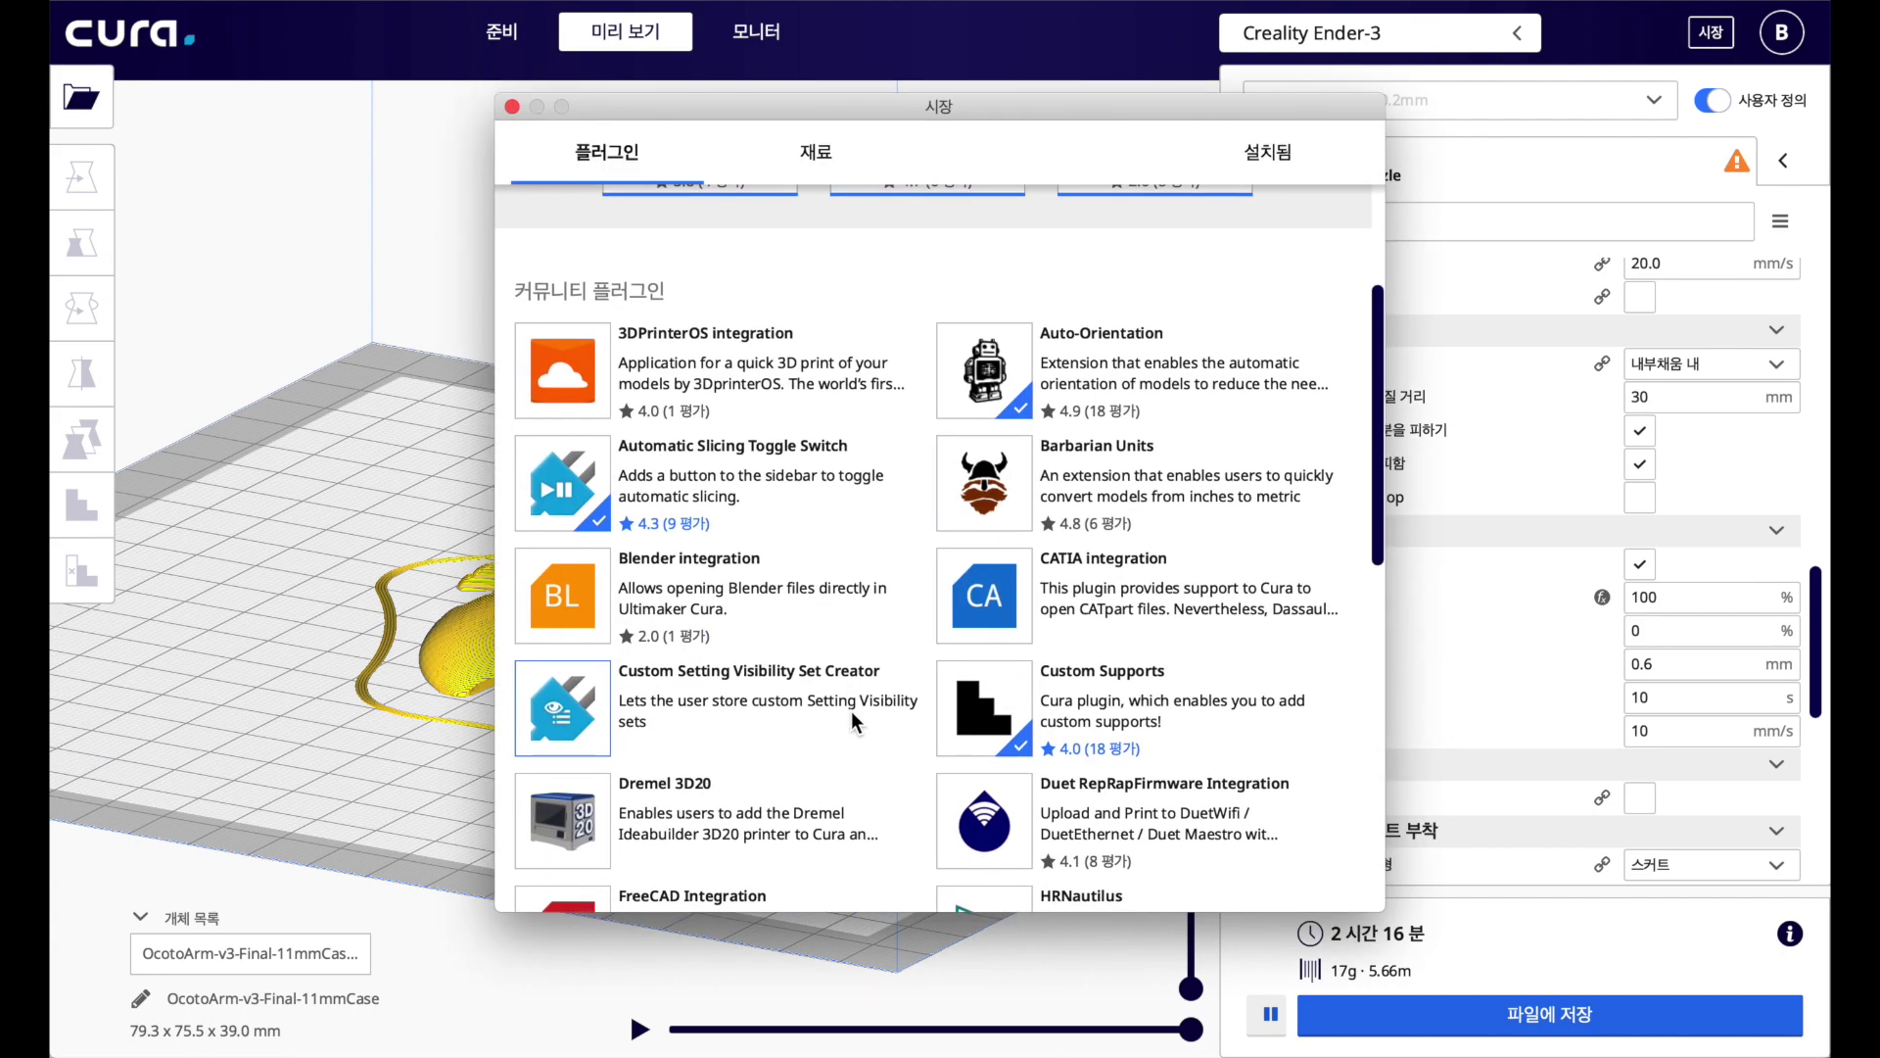
{"action": "scroll", "coordinate": [850, 711], "scroll_direction": "down", "scroll_amount": 8}
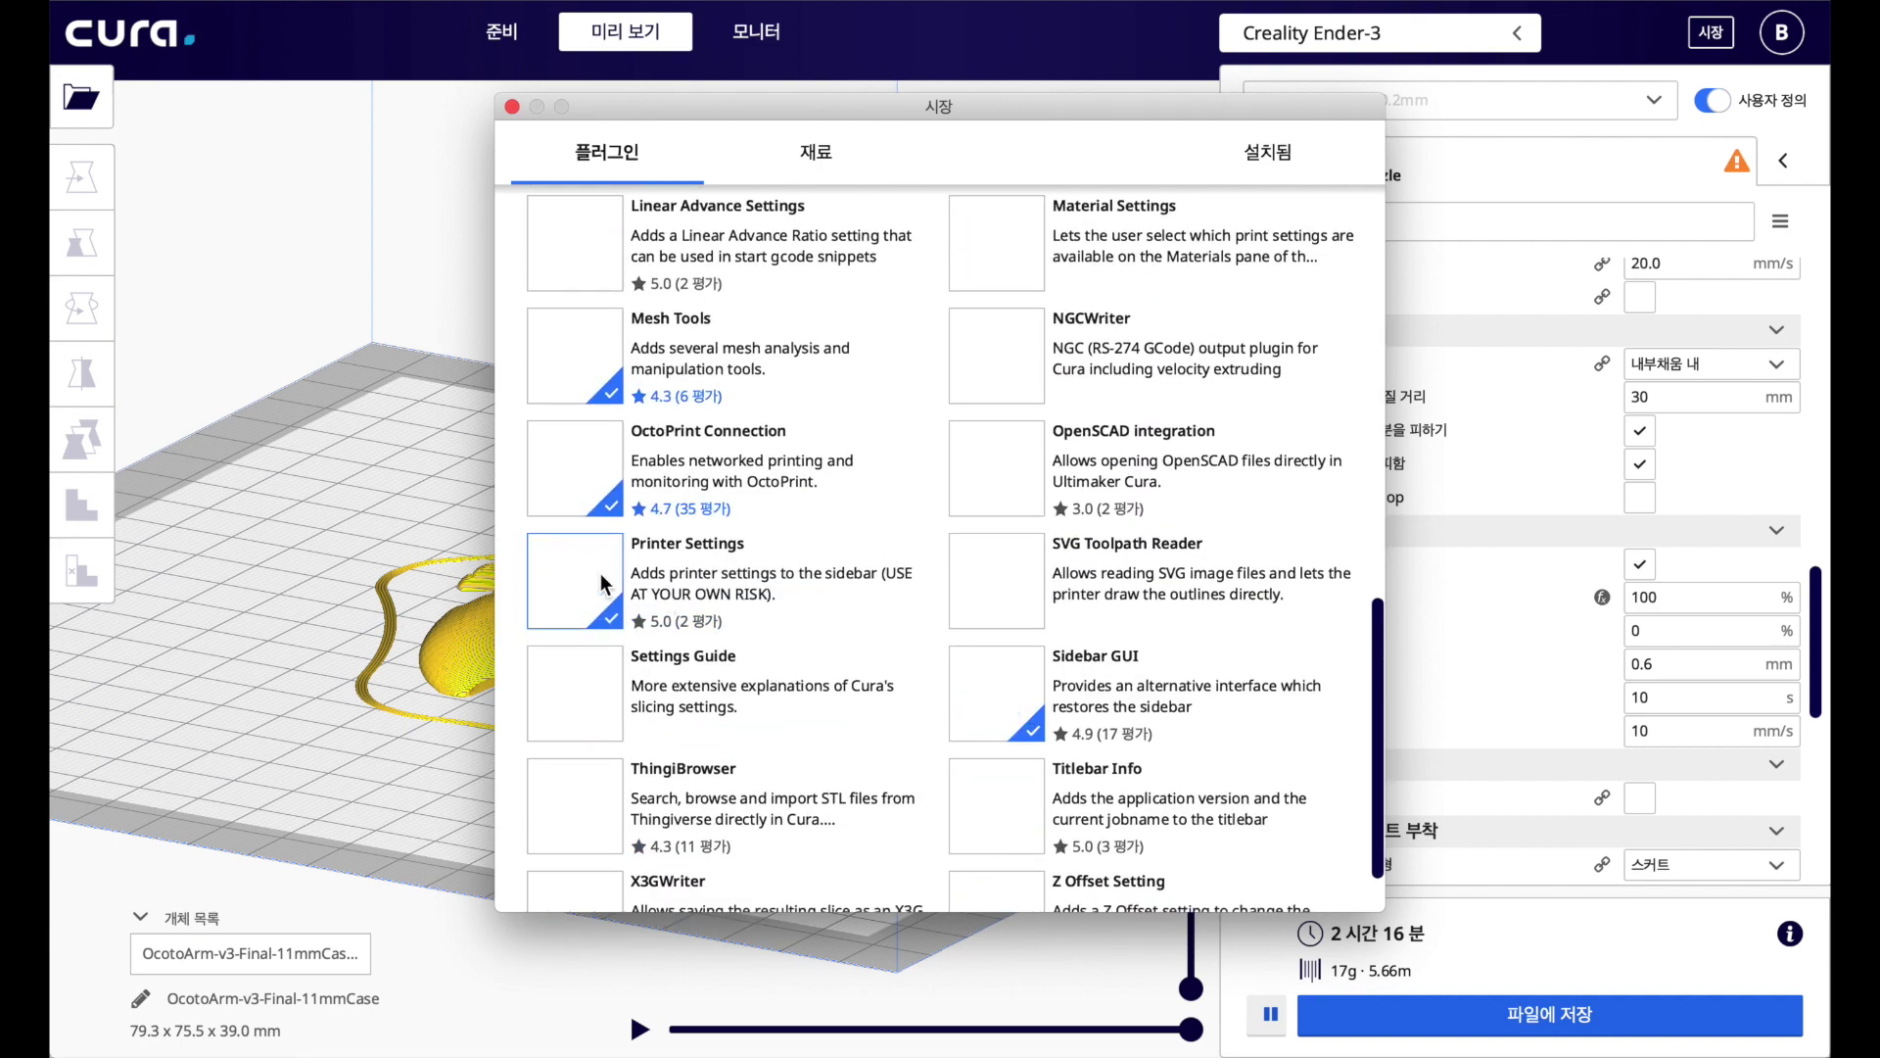
{"action": "left_click", "coordinate": [684, 573]}
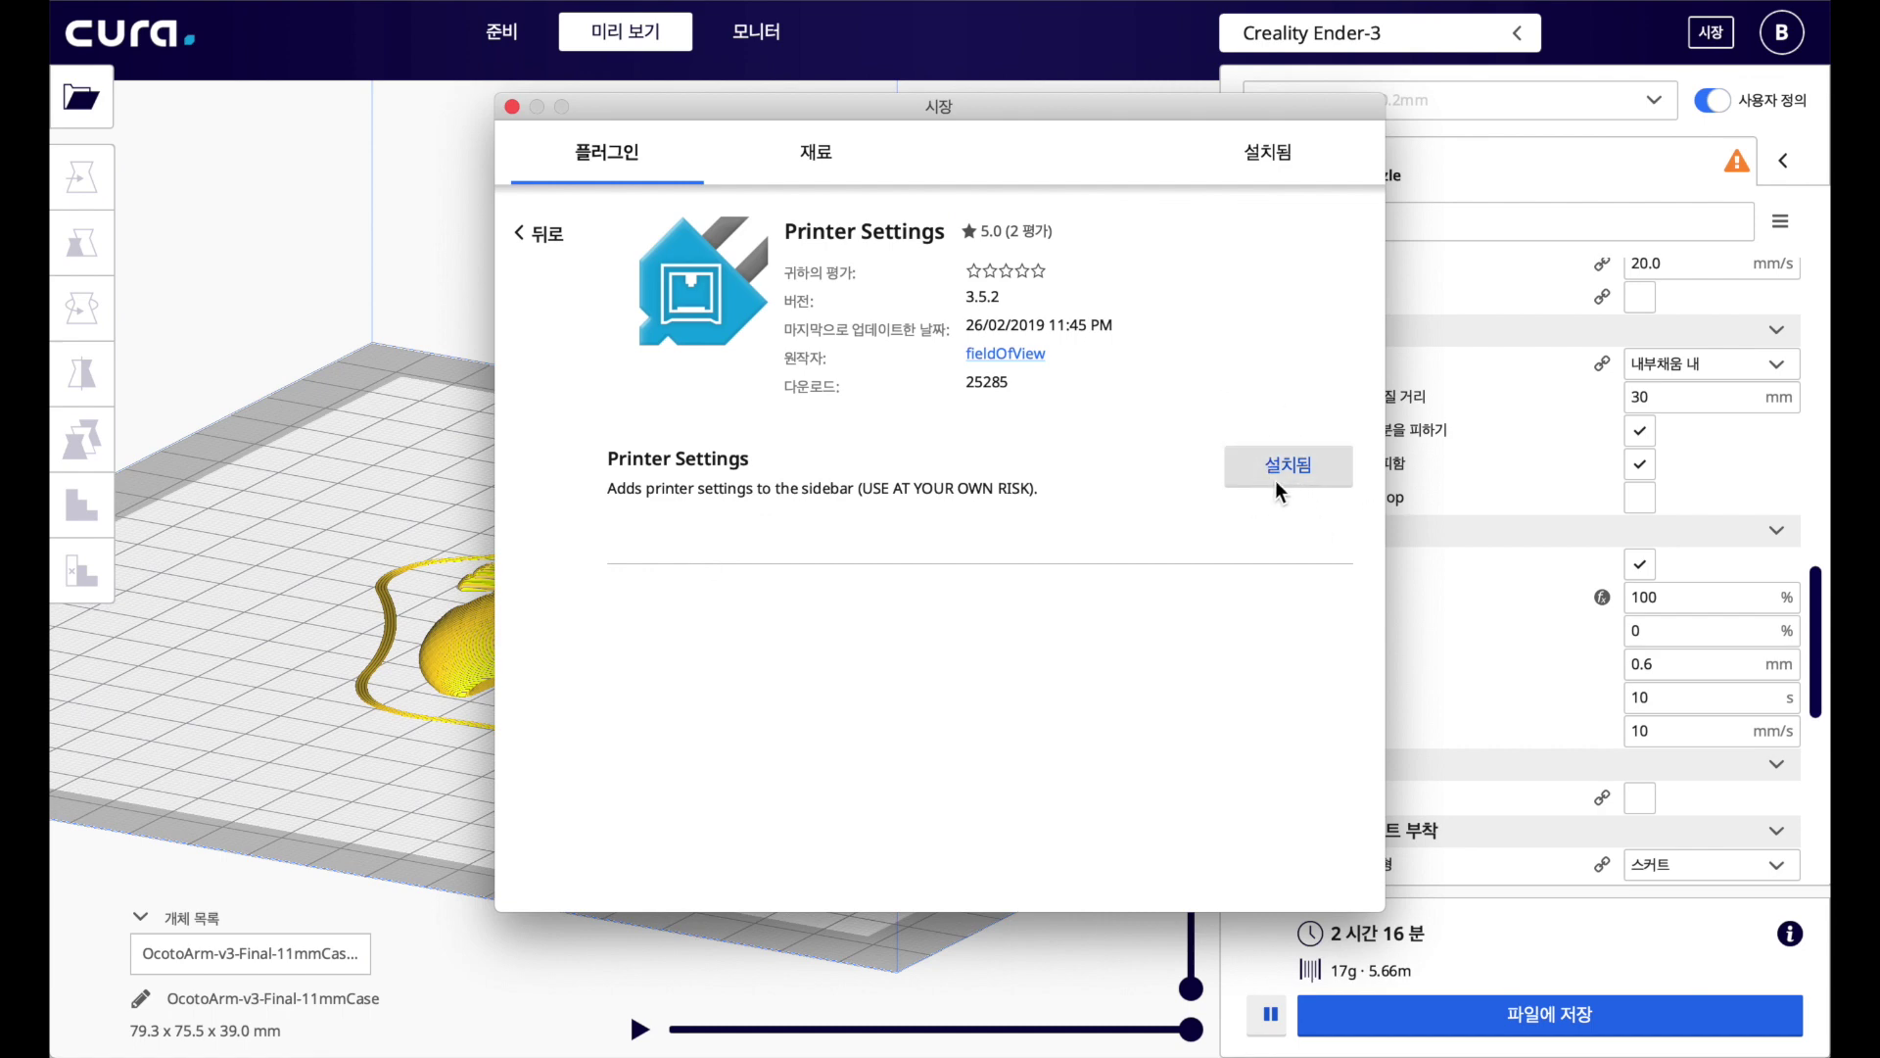
{"action": "left_click", "coordinate": [1197, 472]}
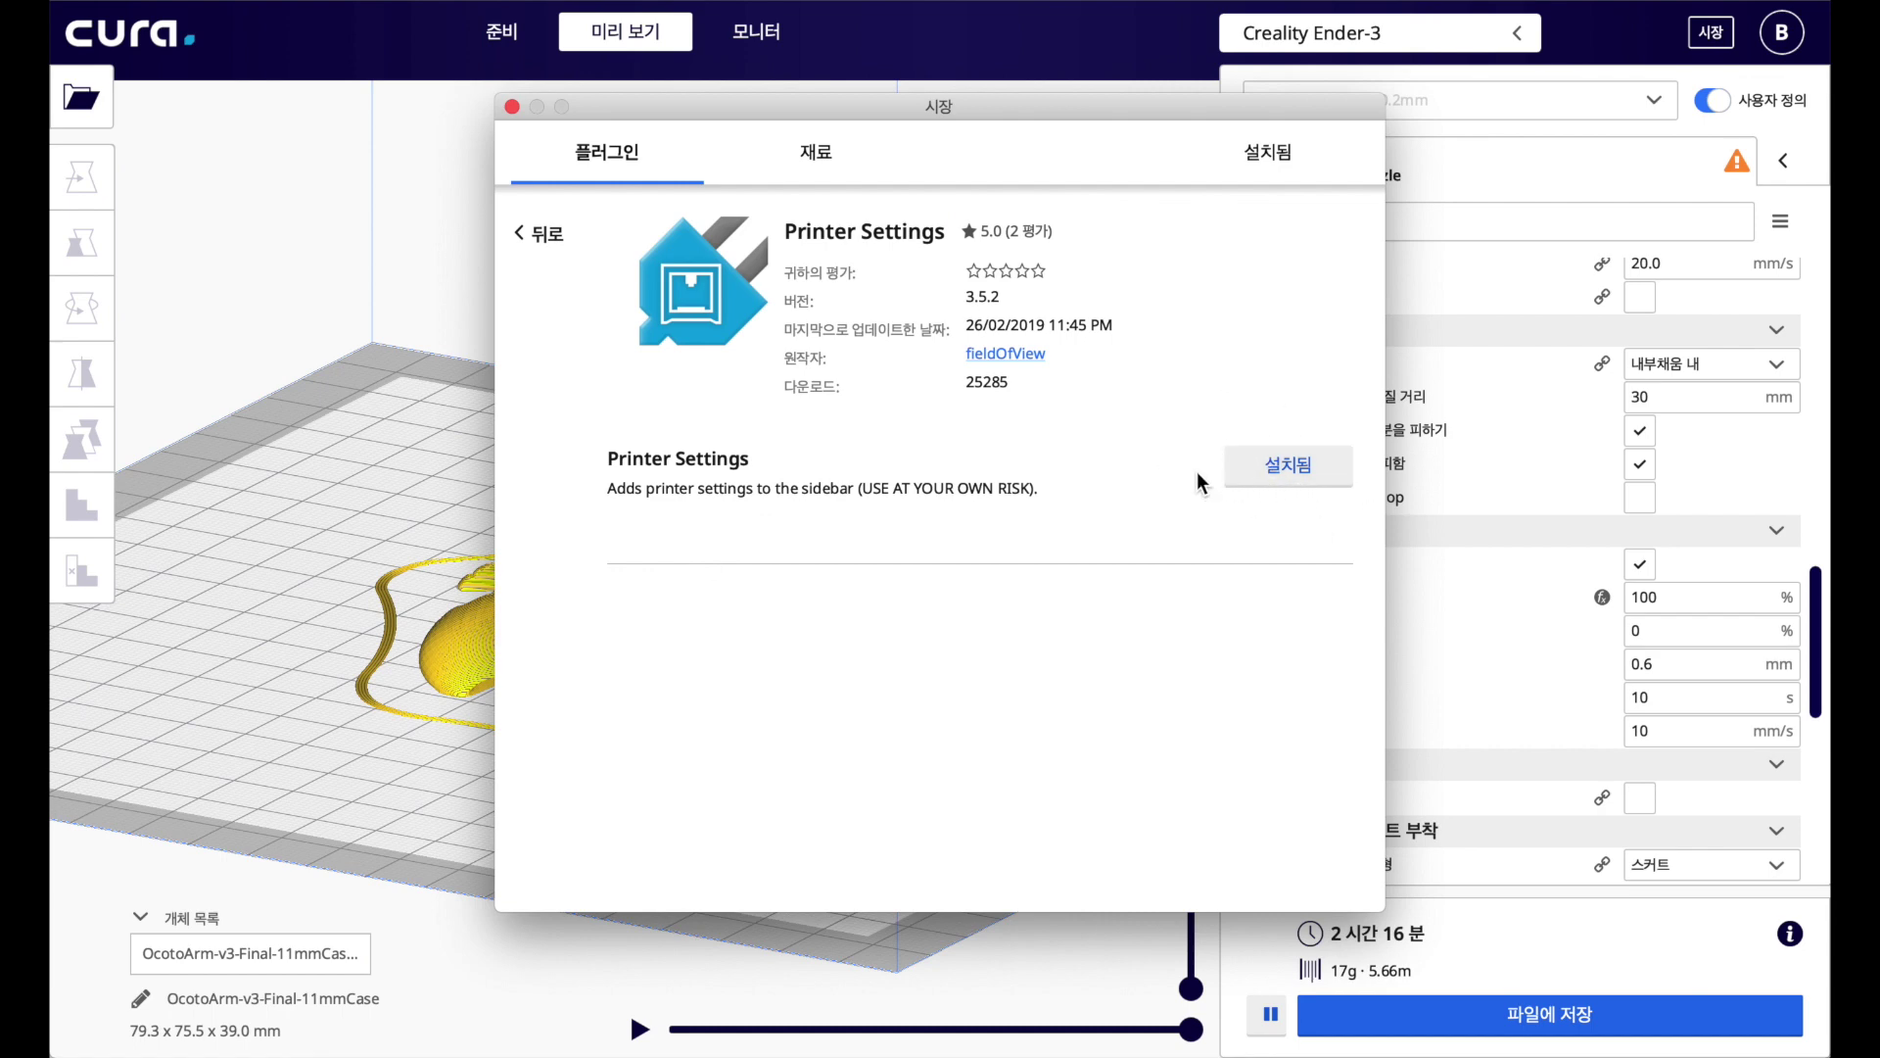
{"action": "left_click", "coordinate": [512, 106]}
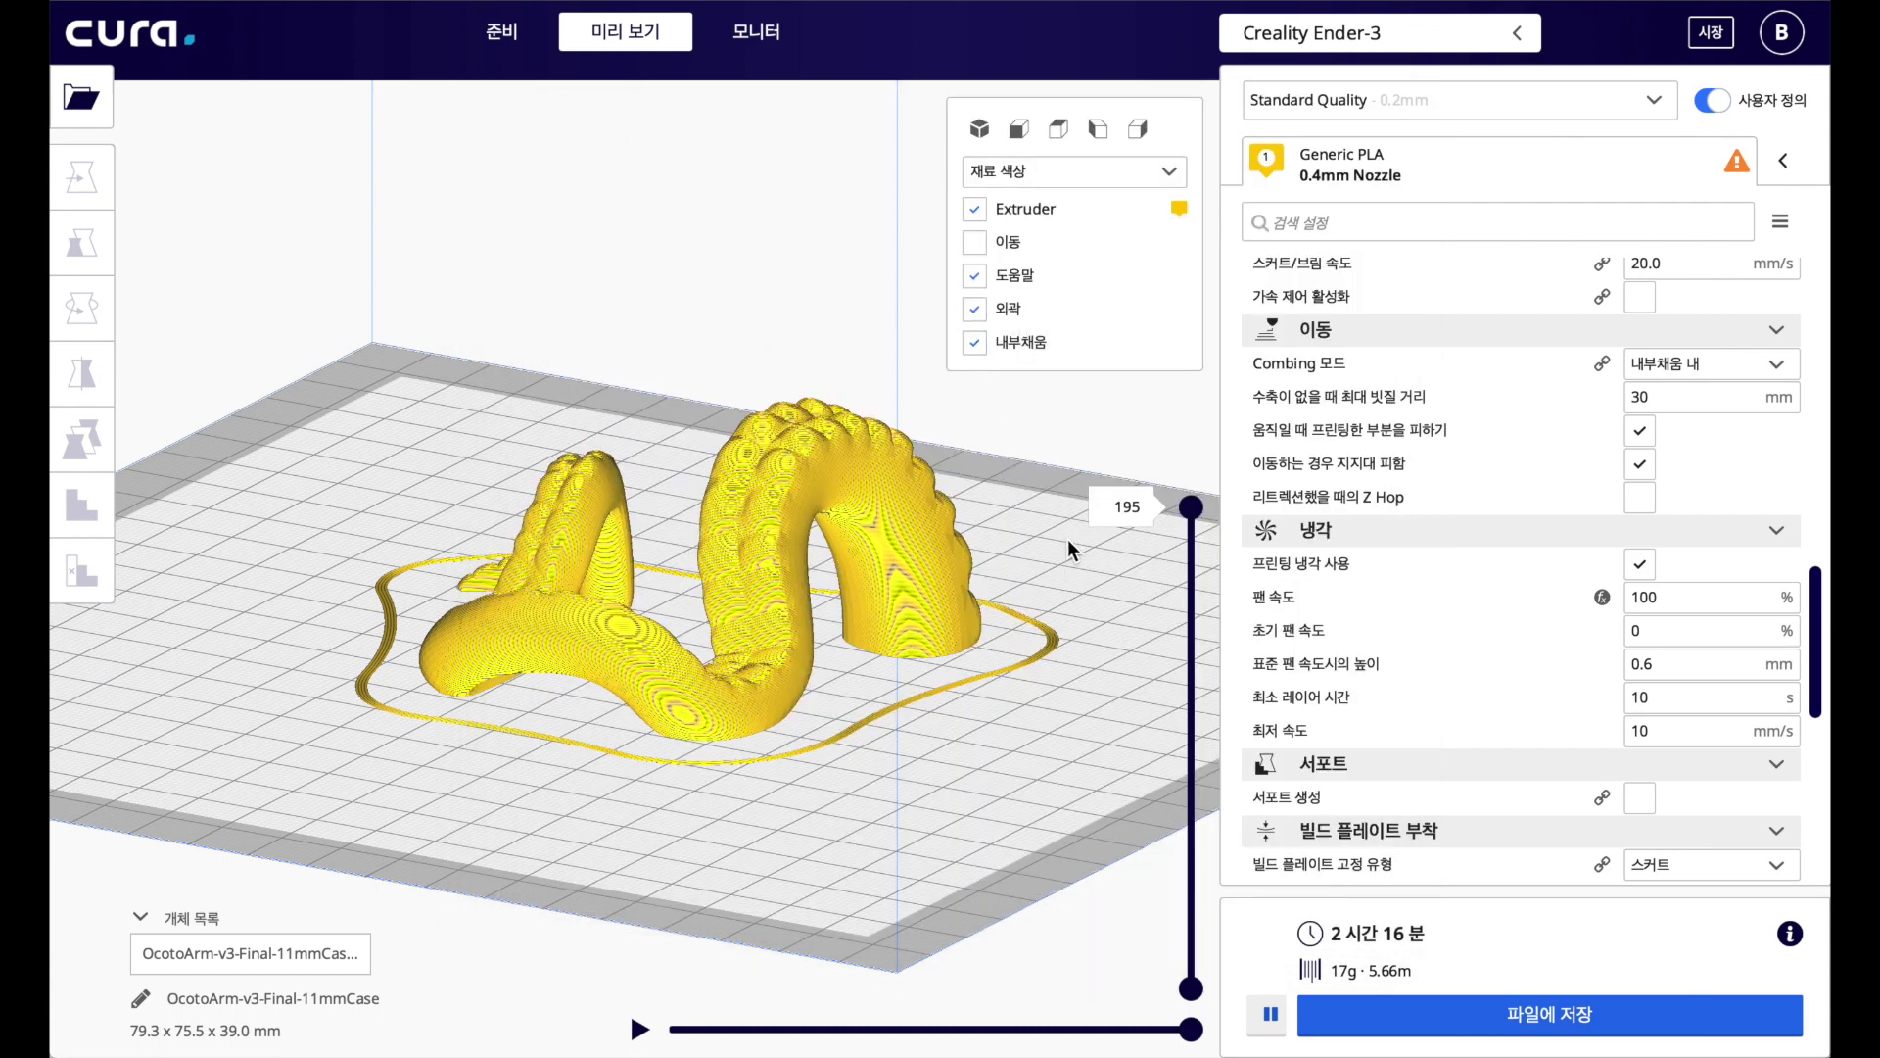
Check that the maximum Z speed (Z 방향 최대 속도) is visible under Printer Settings in Setting Visibility, and inspect its value
{"action": "scroll", "coordinate": [1544, 603], "scroll_direction": "down", "scroll_amount": 6}
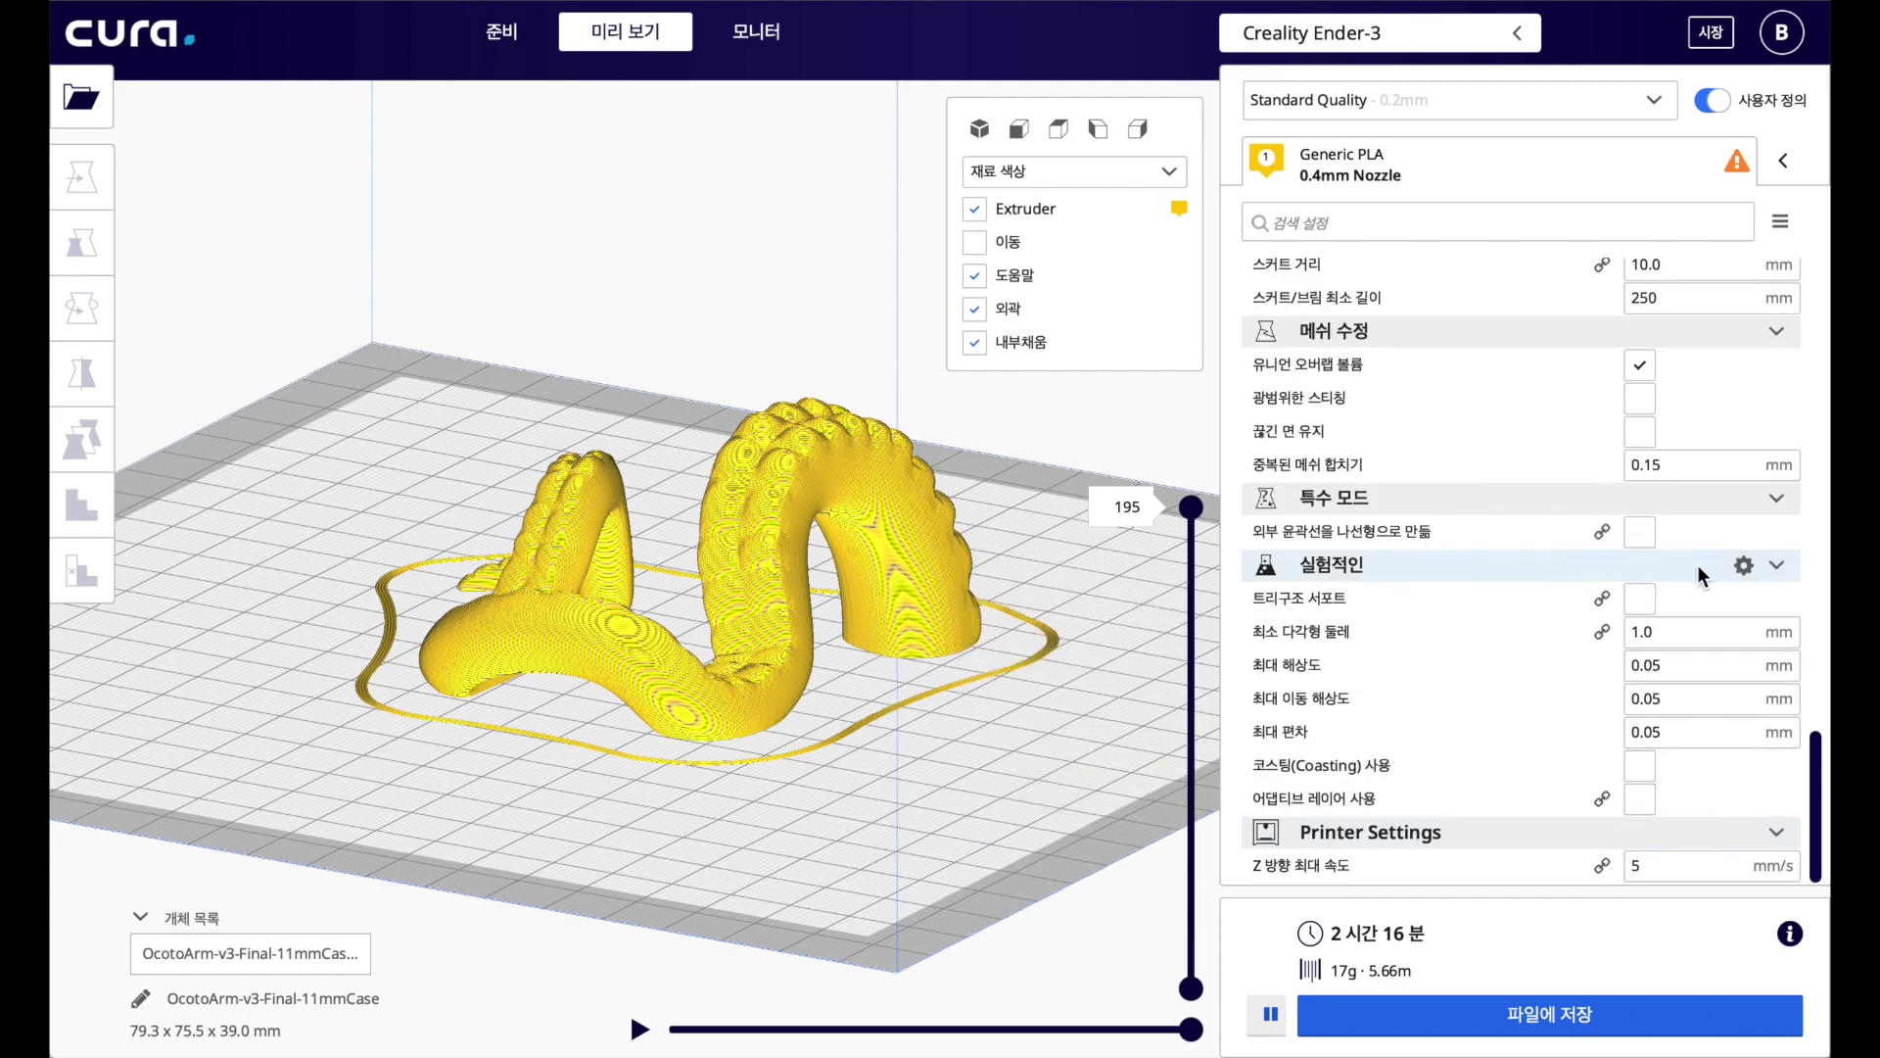
{"action": "left_click", "coordinate": [1744, 566]}
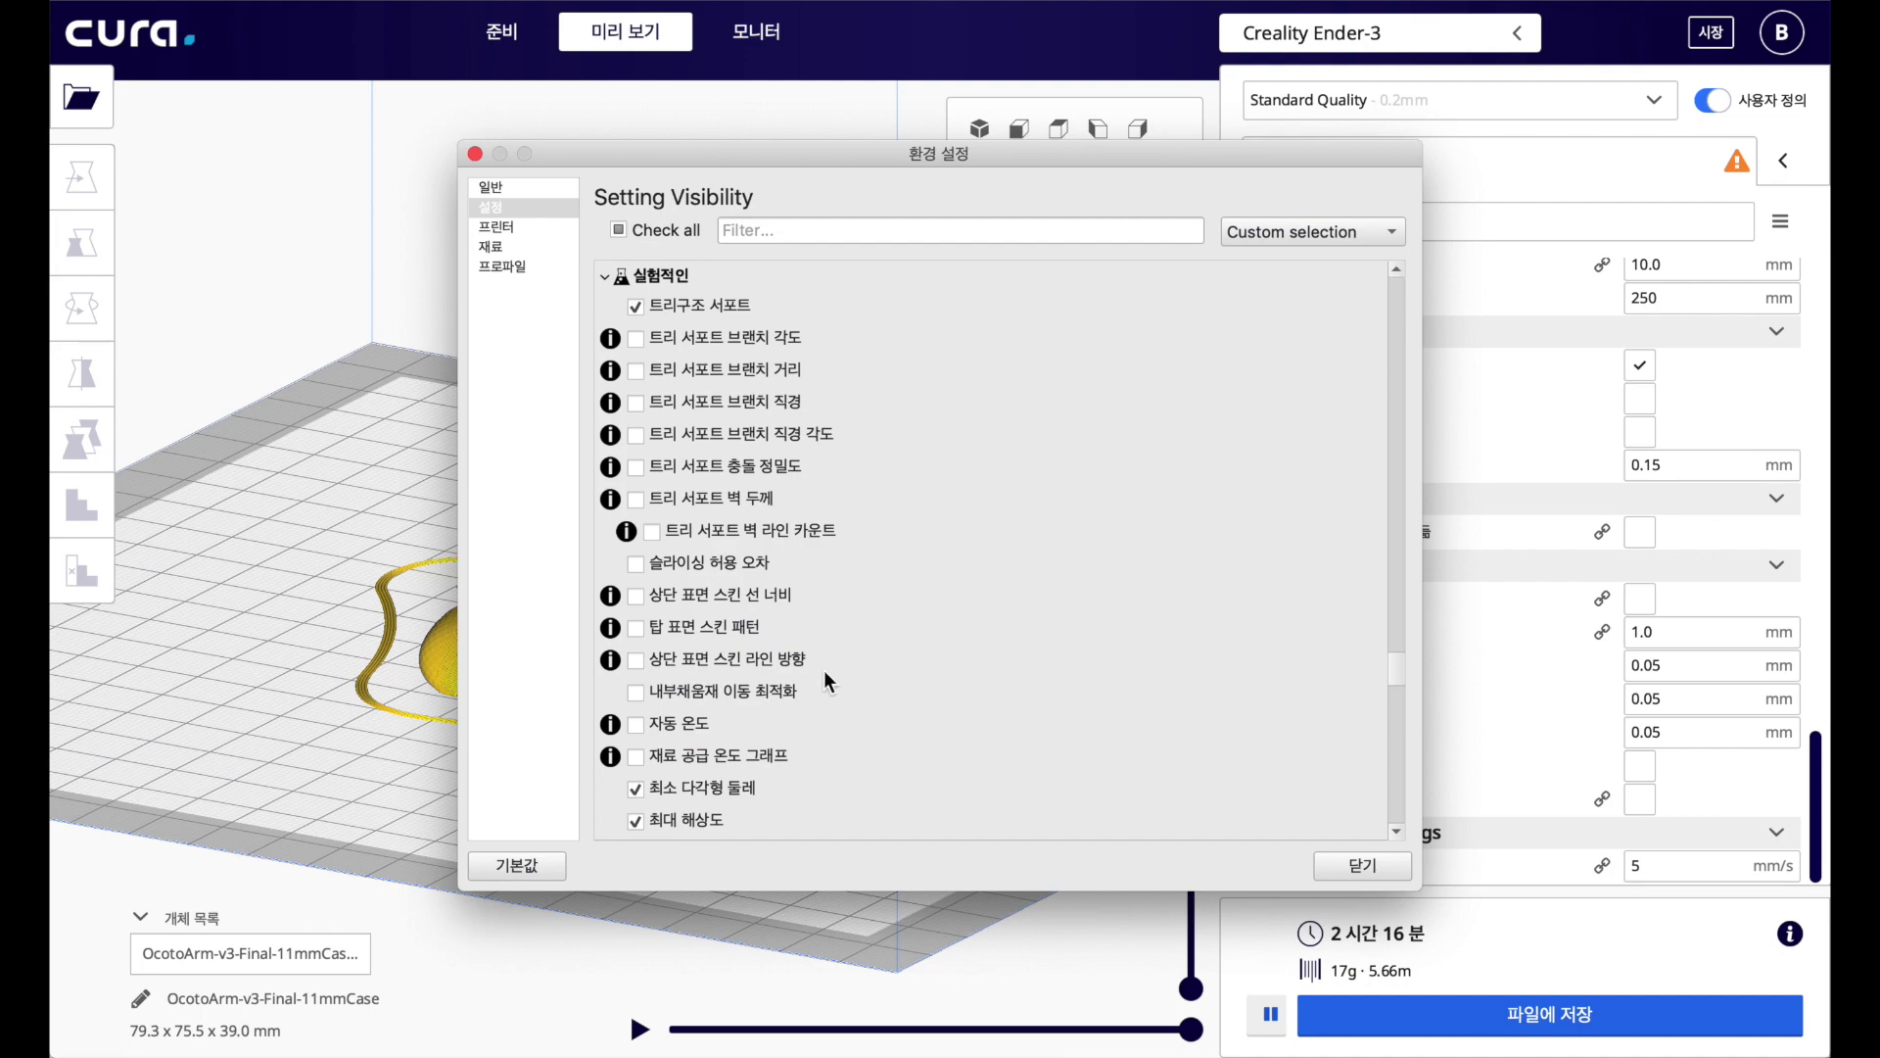
{"action": "scroll", "coordinate": [838, 719], "scroll_direction": "down", "scroll_amount": 15}
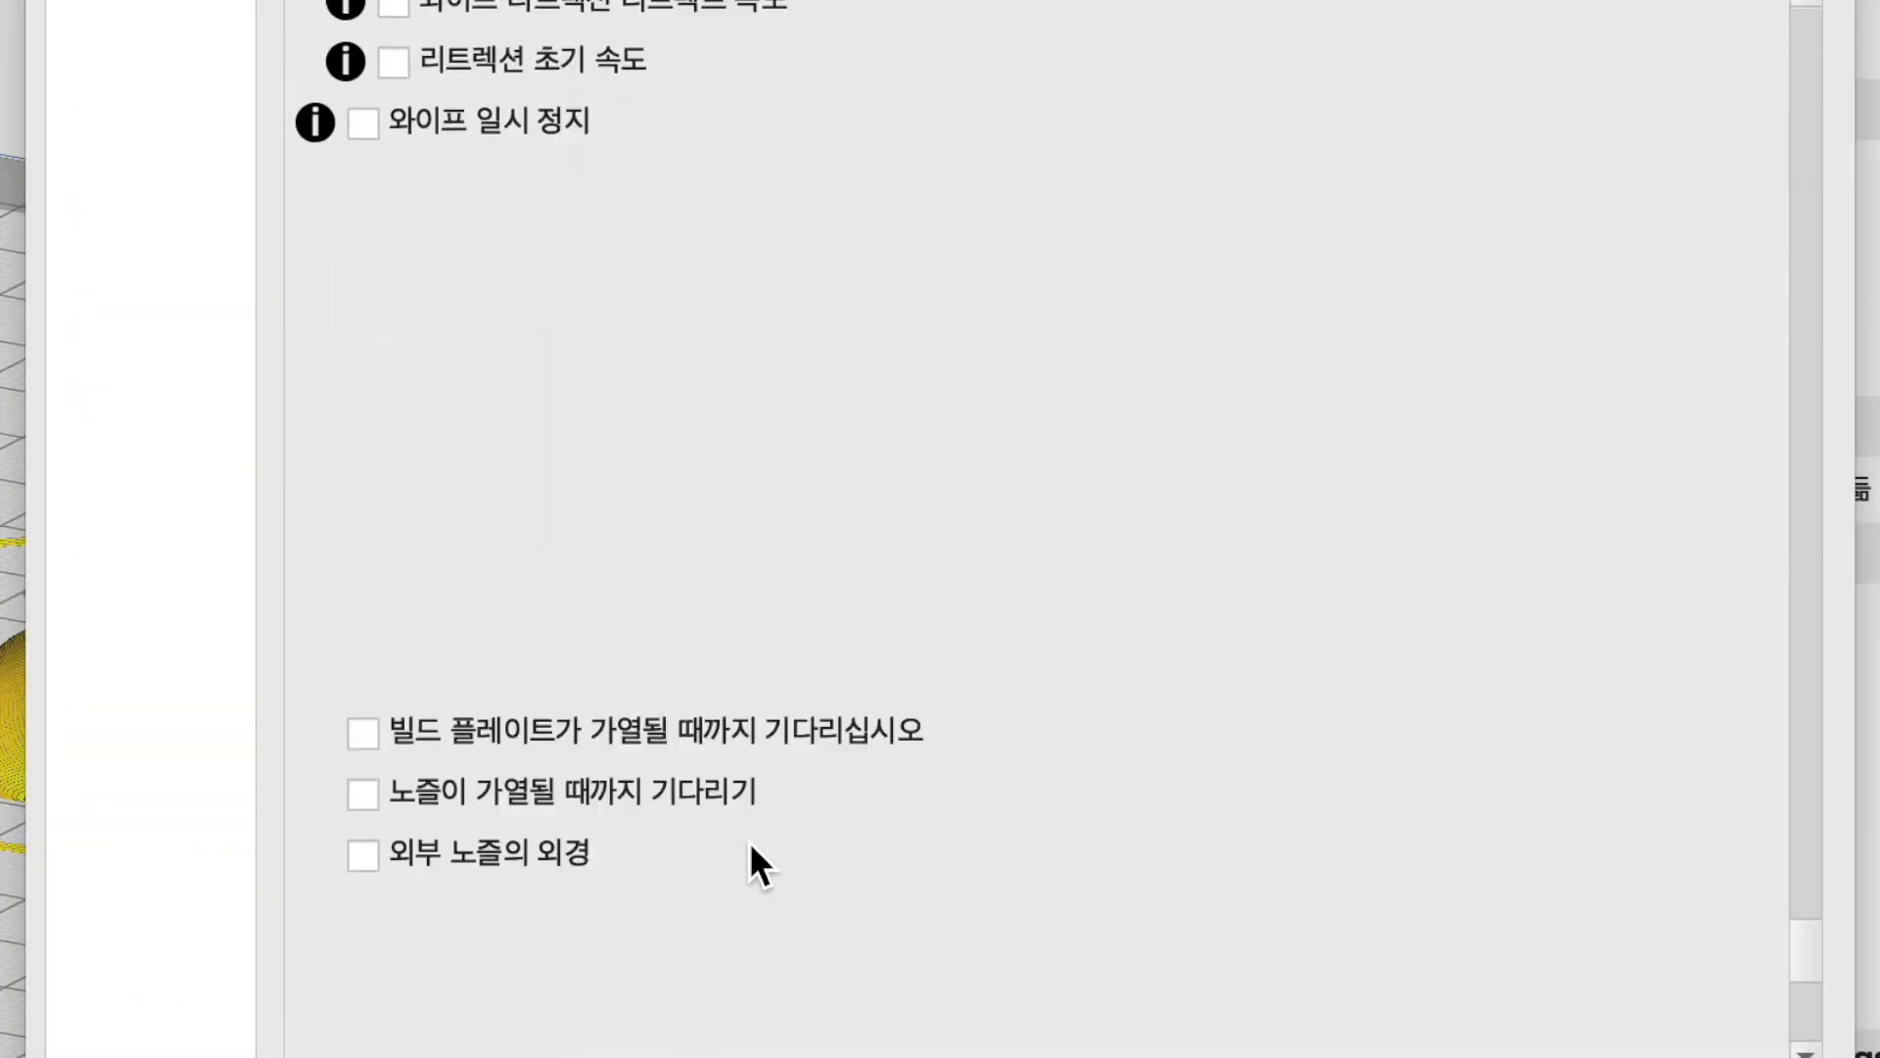
{"action": "scroll", "coordinate": [749, 842], "scroll_direction": "up", "scroll_amount": 20}
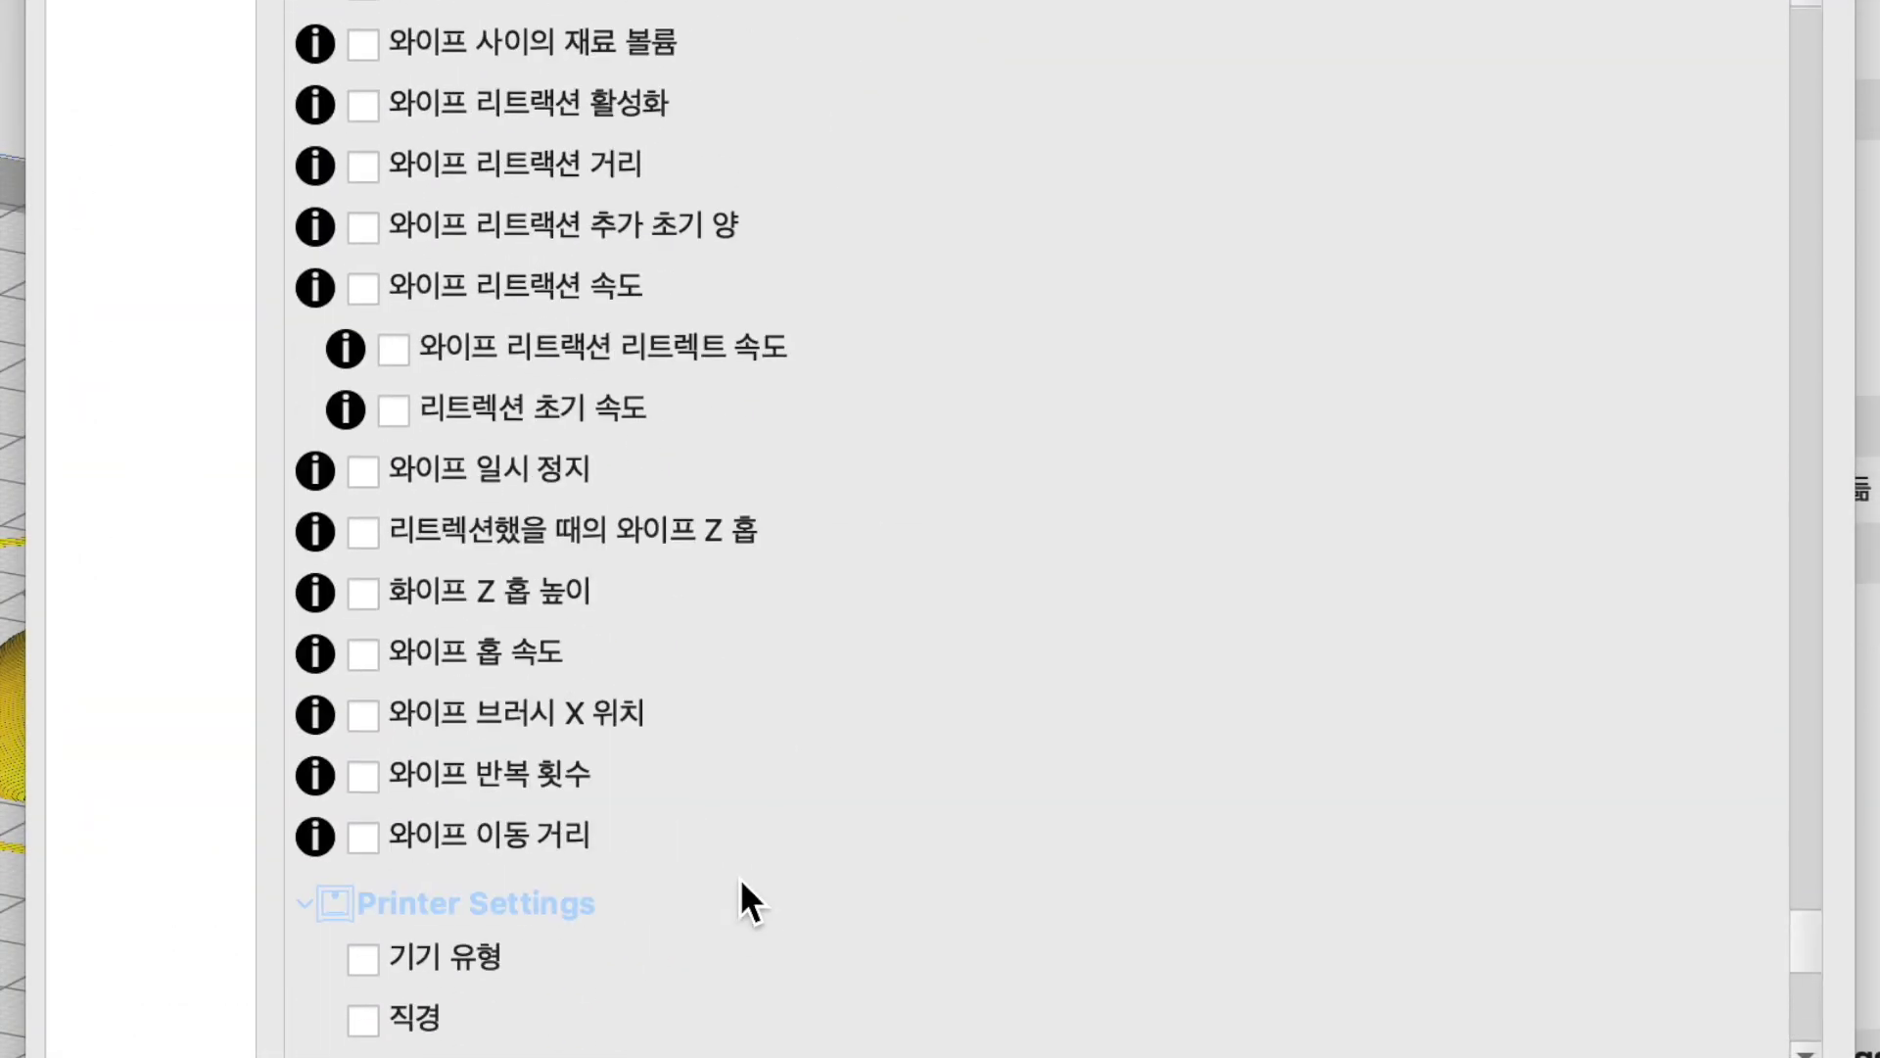
{"action": "scroll", "coordinate": [741, 881], "scroll_direction": "down", "scroll_amount": 3}
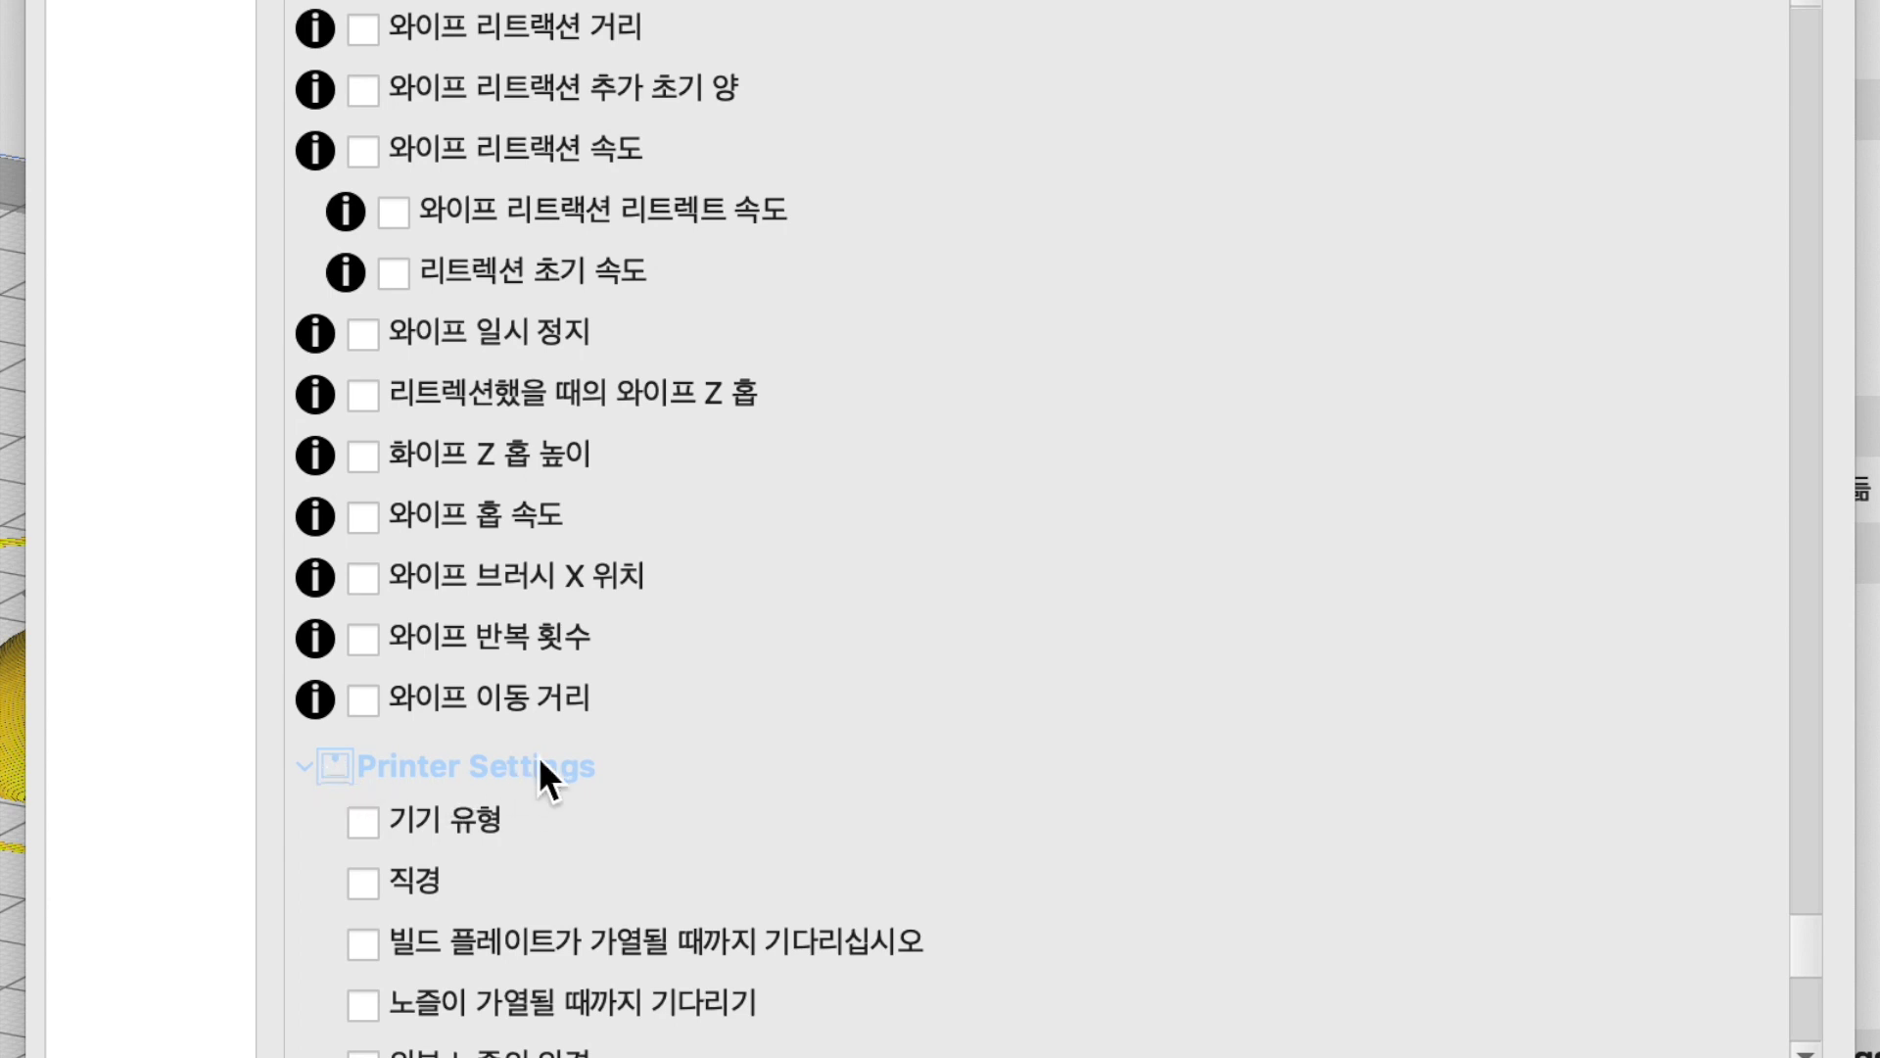
{"action": "scroll", "coordinate": [750, 768], "scroll_direction": "down", "scroll_amount": 5}
{"action": "scroll", "coordinate": [748, 766], "scroll_direction": "down", "scroll_amount": 5}
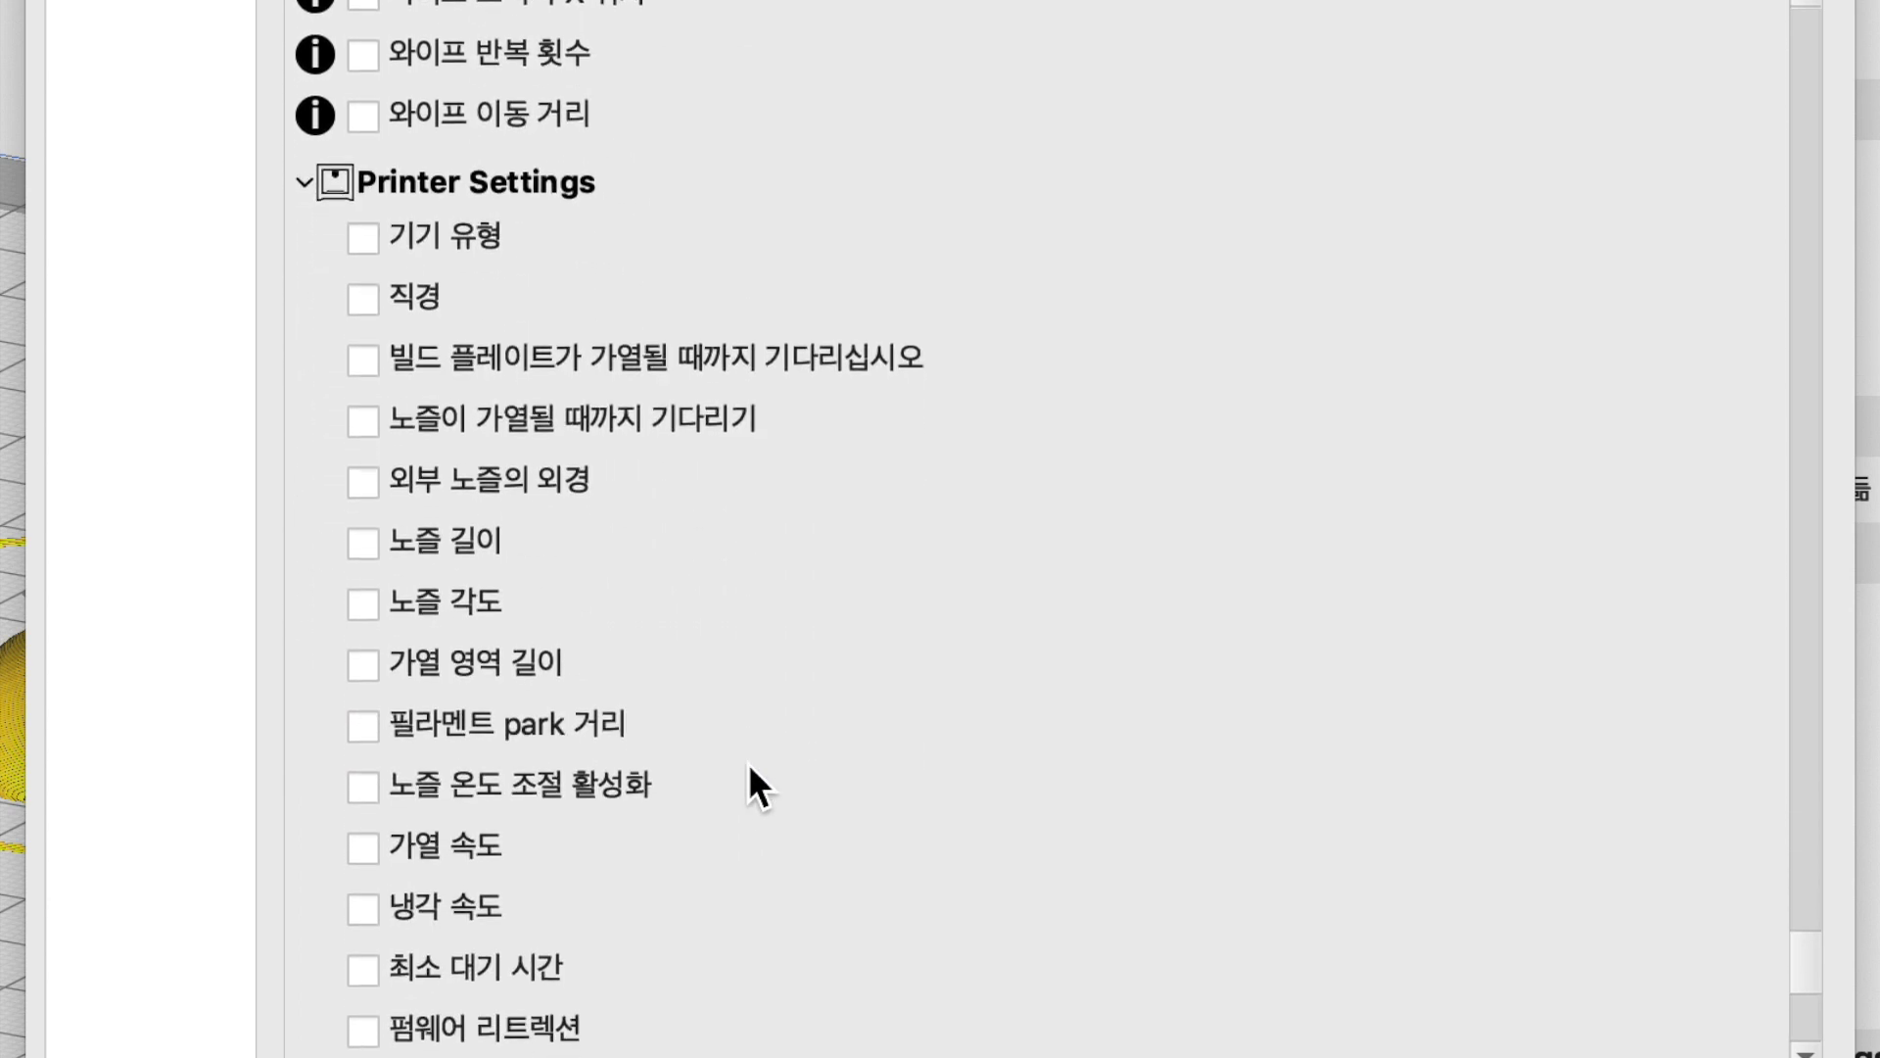
{"action": "scroll", "coordinate": [644, 563], "scroll_direction": "down", "scroll_amount": 15}
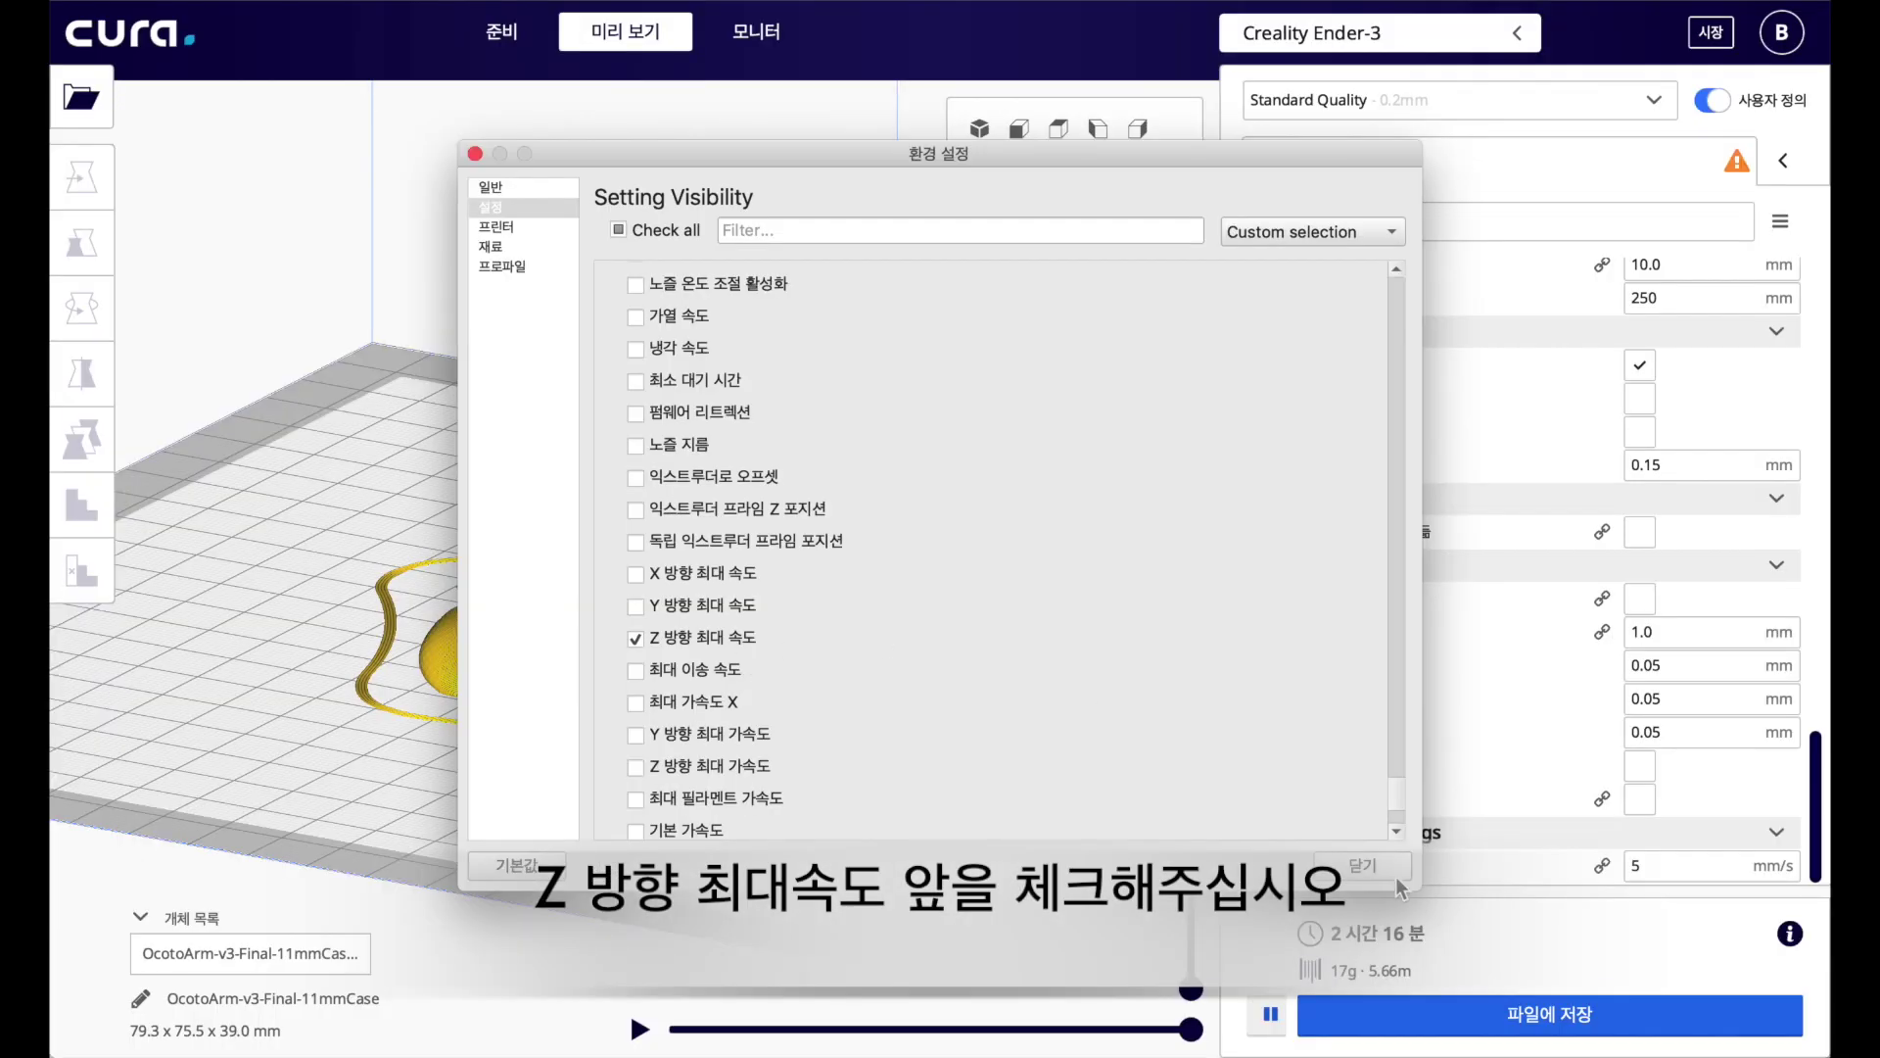
{"action": "left_click", "coordinate": [1391, 872]}
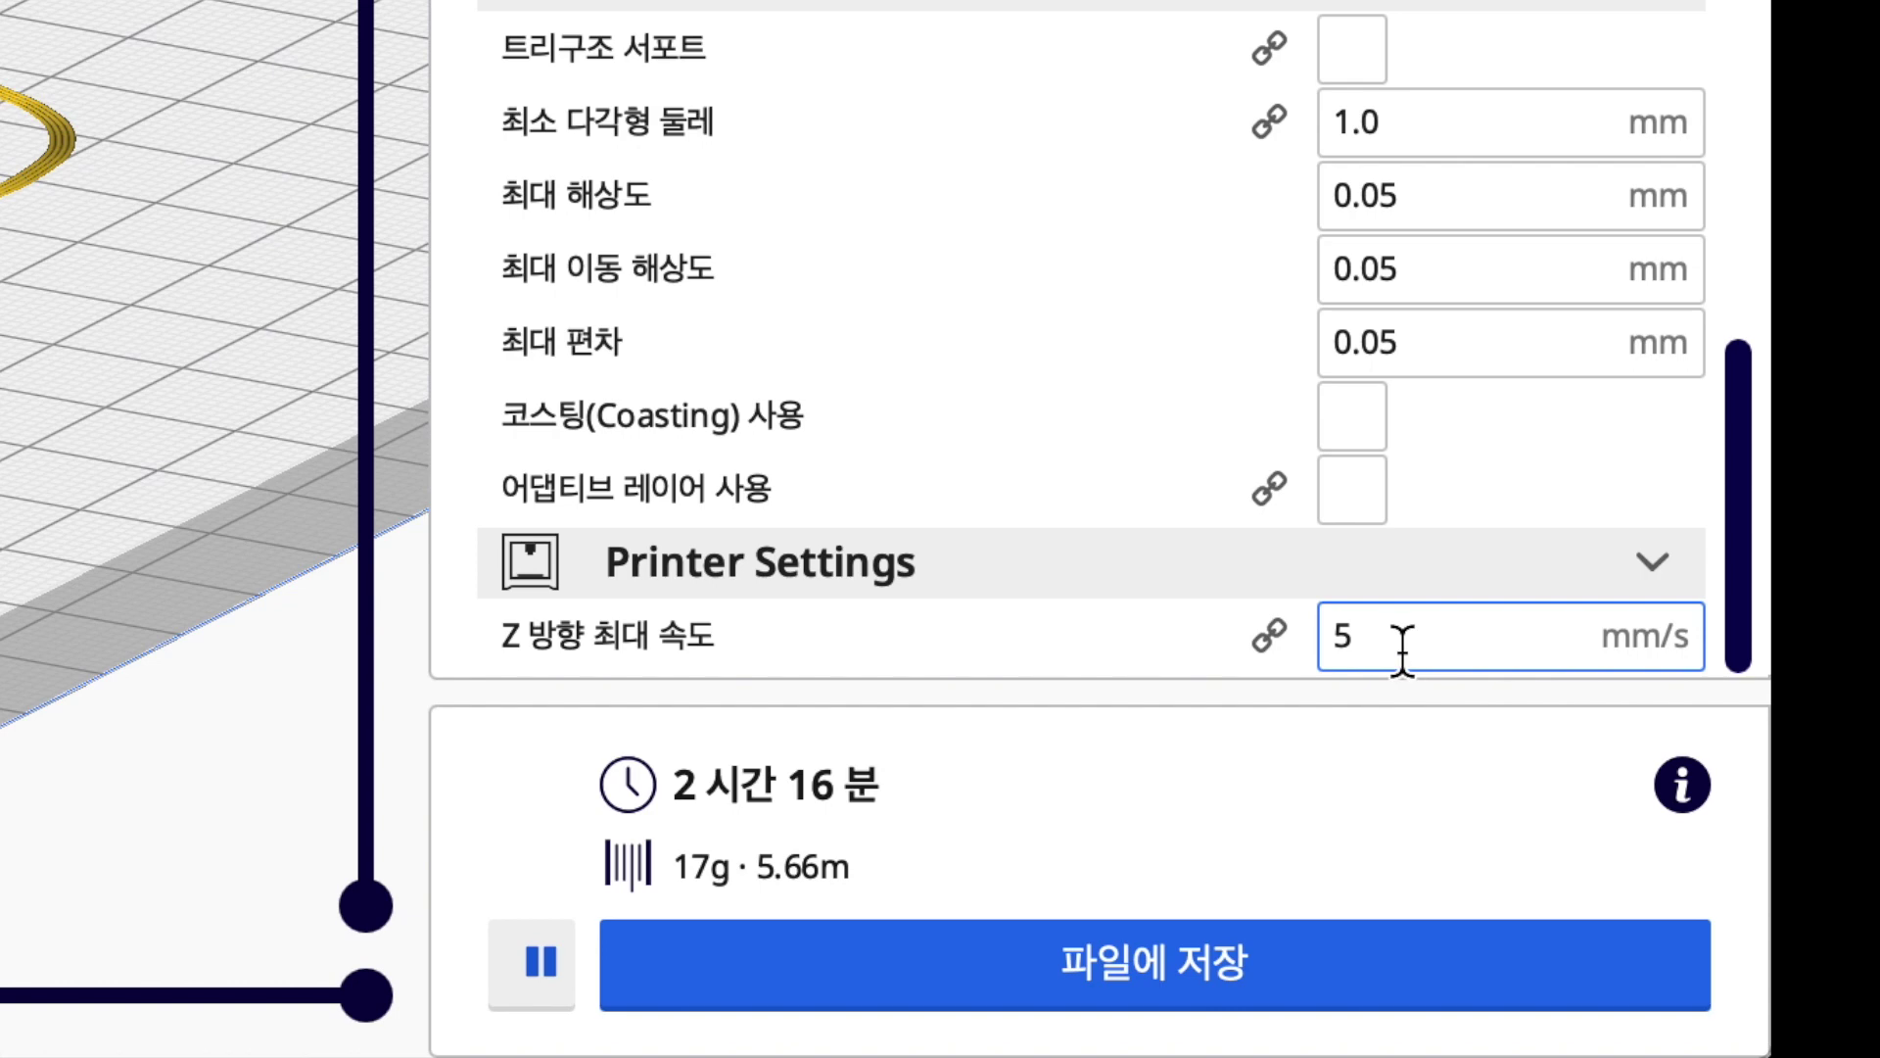
{"action": "double_click", "coordinate": [1402, 648]}
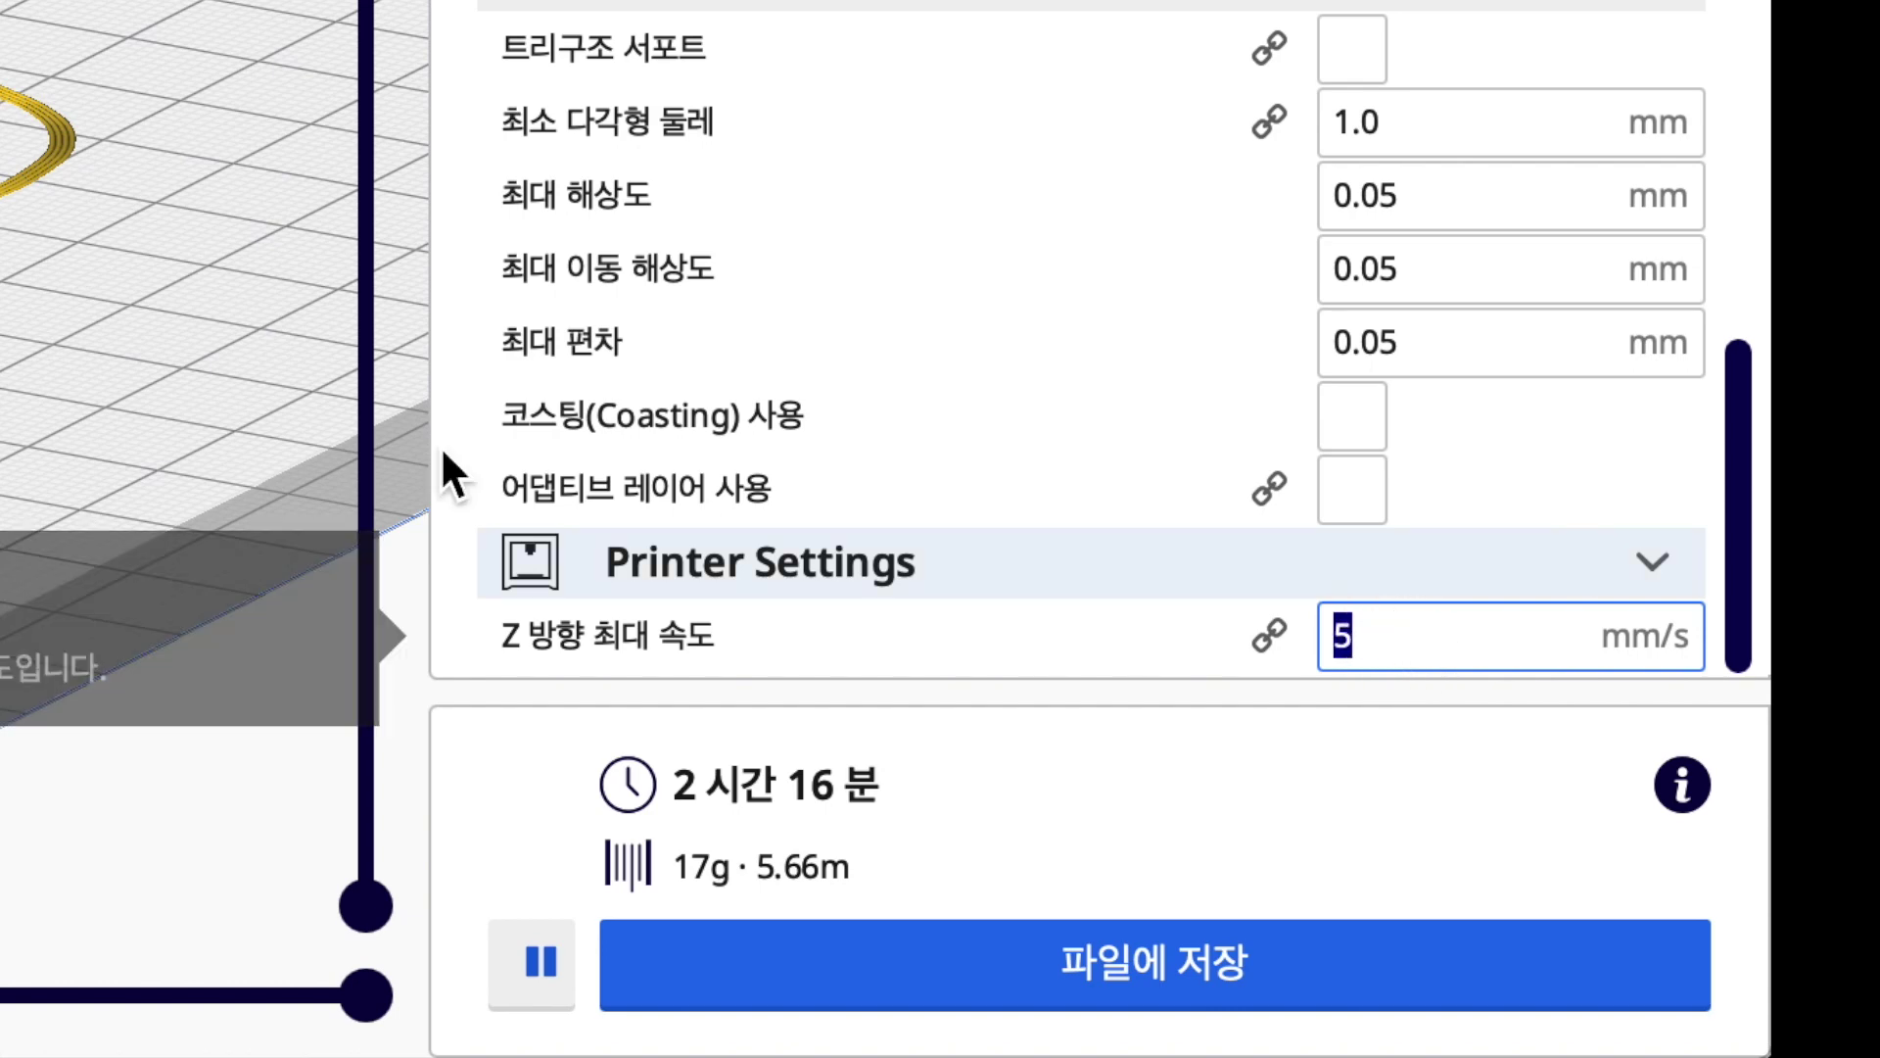
{"action": "left_click", "coordinate": [188, 399]}
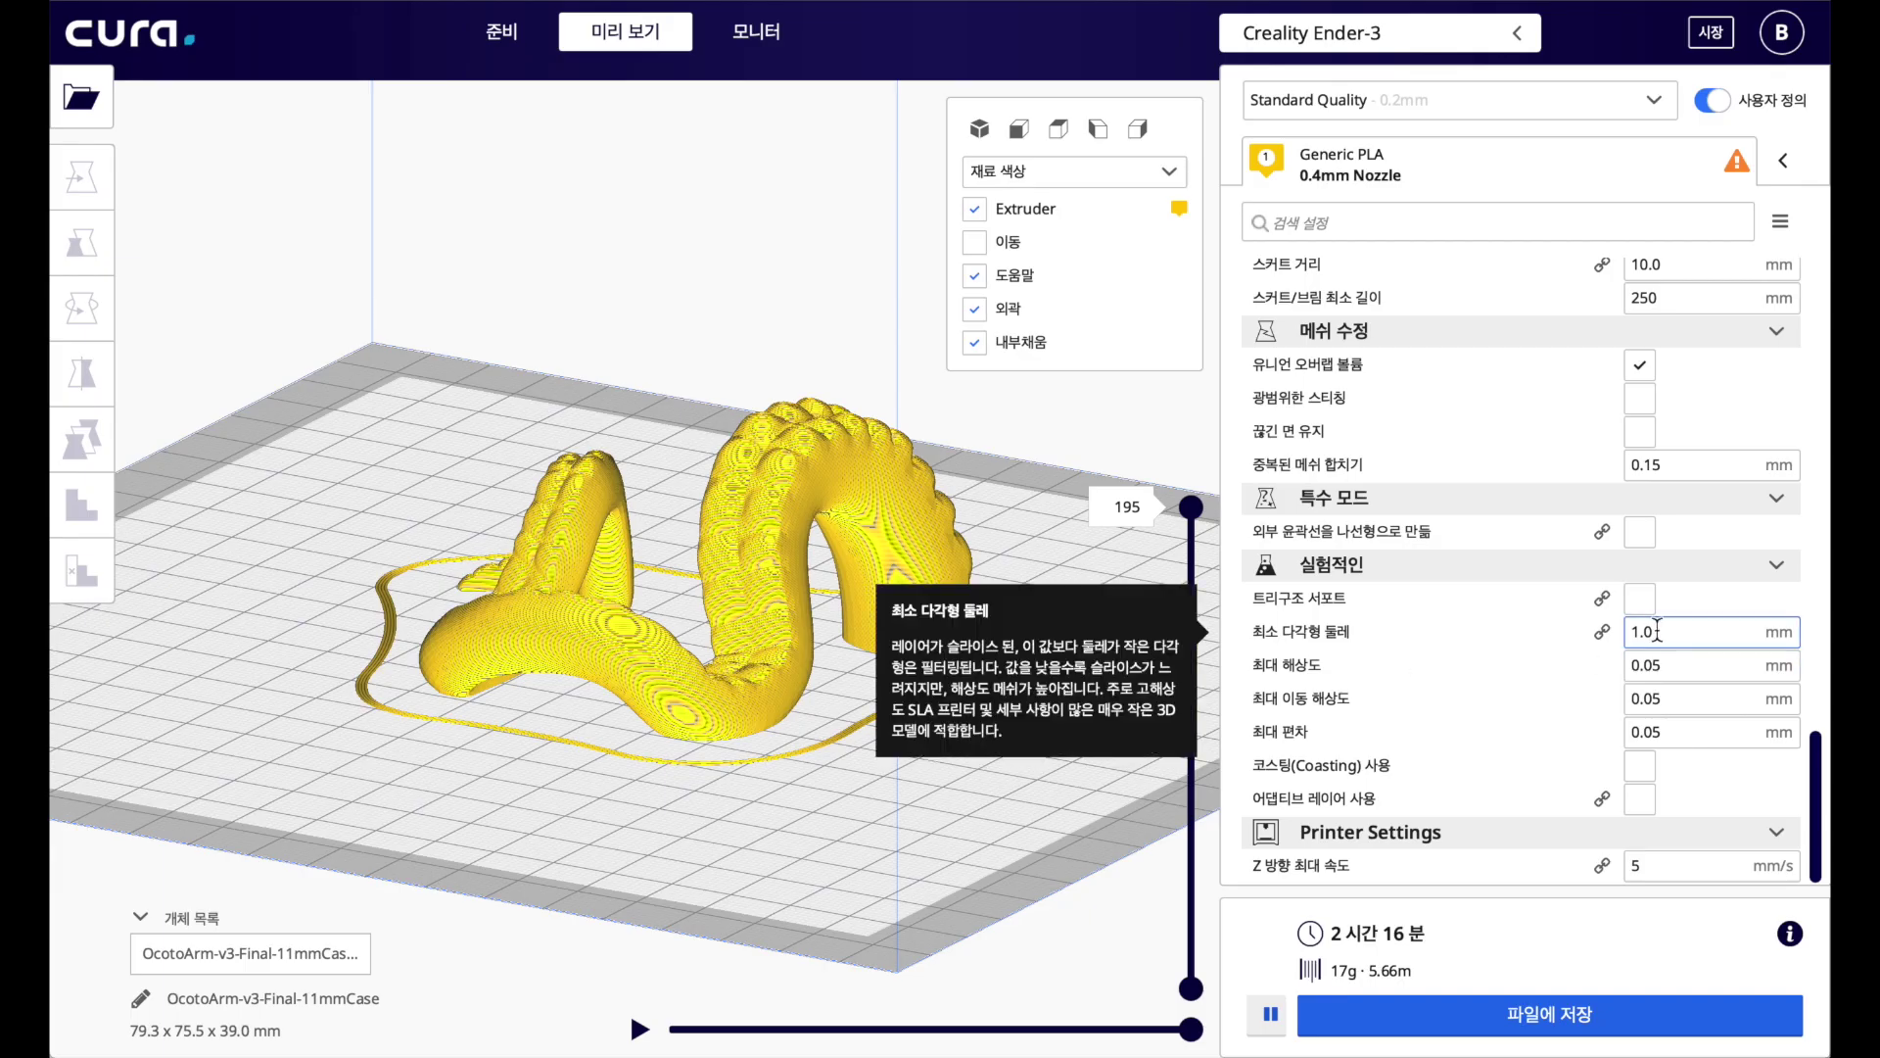
Set the maximum Z speed (Z 방향 최대 속도) under Printer Settings to 10 mm/s
{"action": "scroll", "coordinate": [1631, 474], "scroll_direction": "up", "scroll_amount": 3}
{"action": "scroll", "coordinate": [1632, 474], "scroll_direction": "down", "scroll_amount": 3}
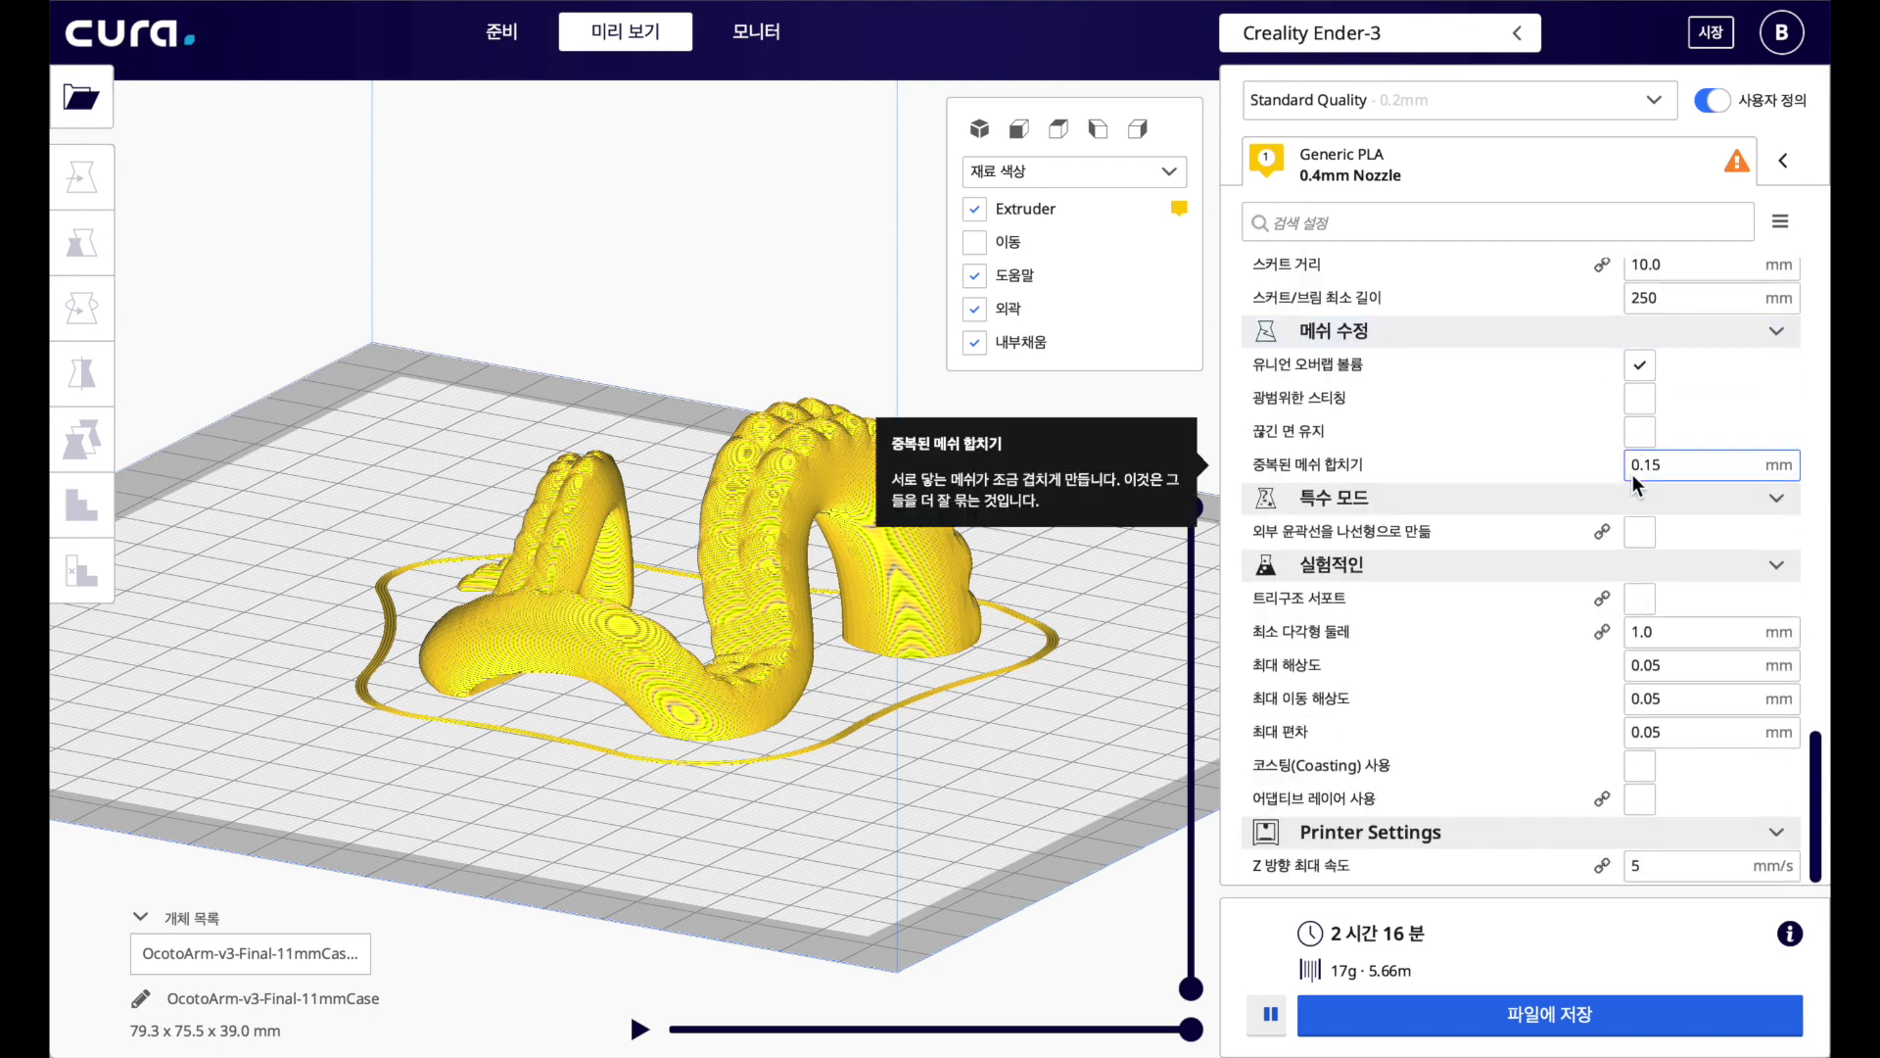
{"action": "double_click", "coordinate": [1685, 866]}
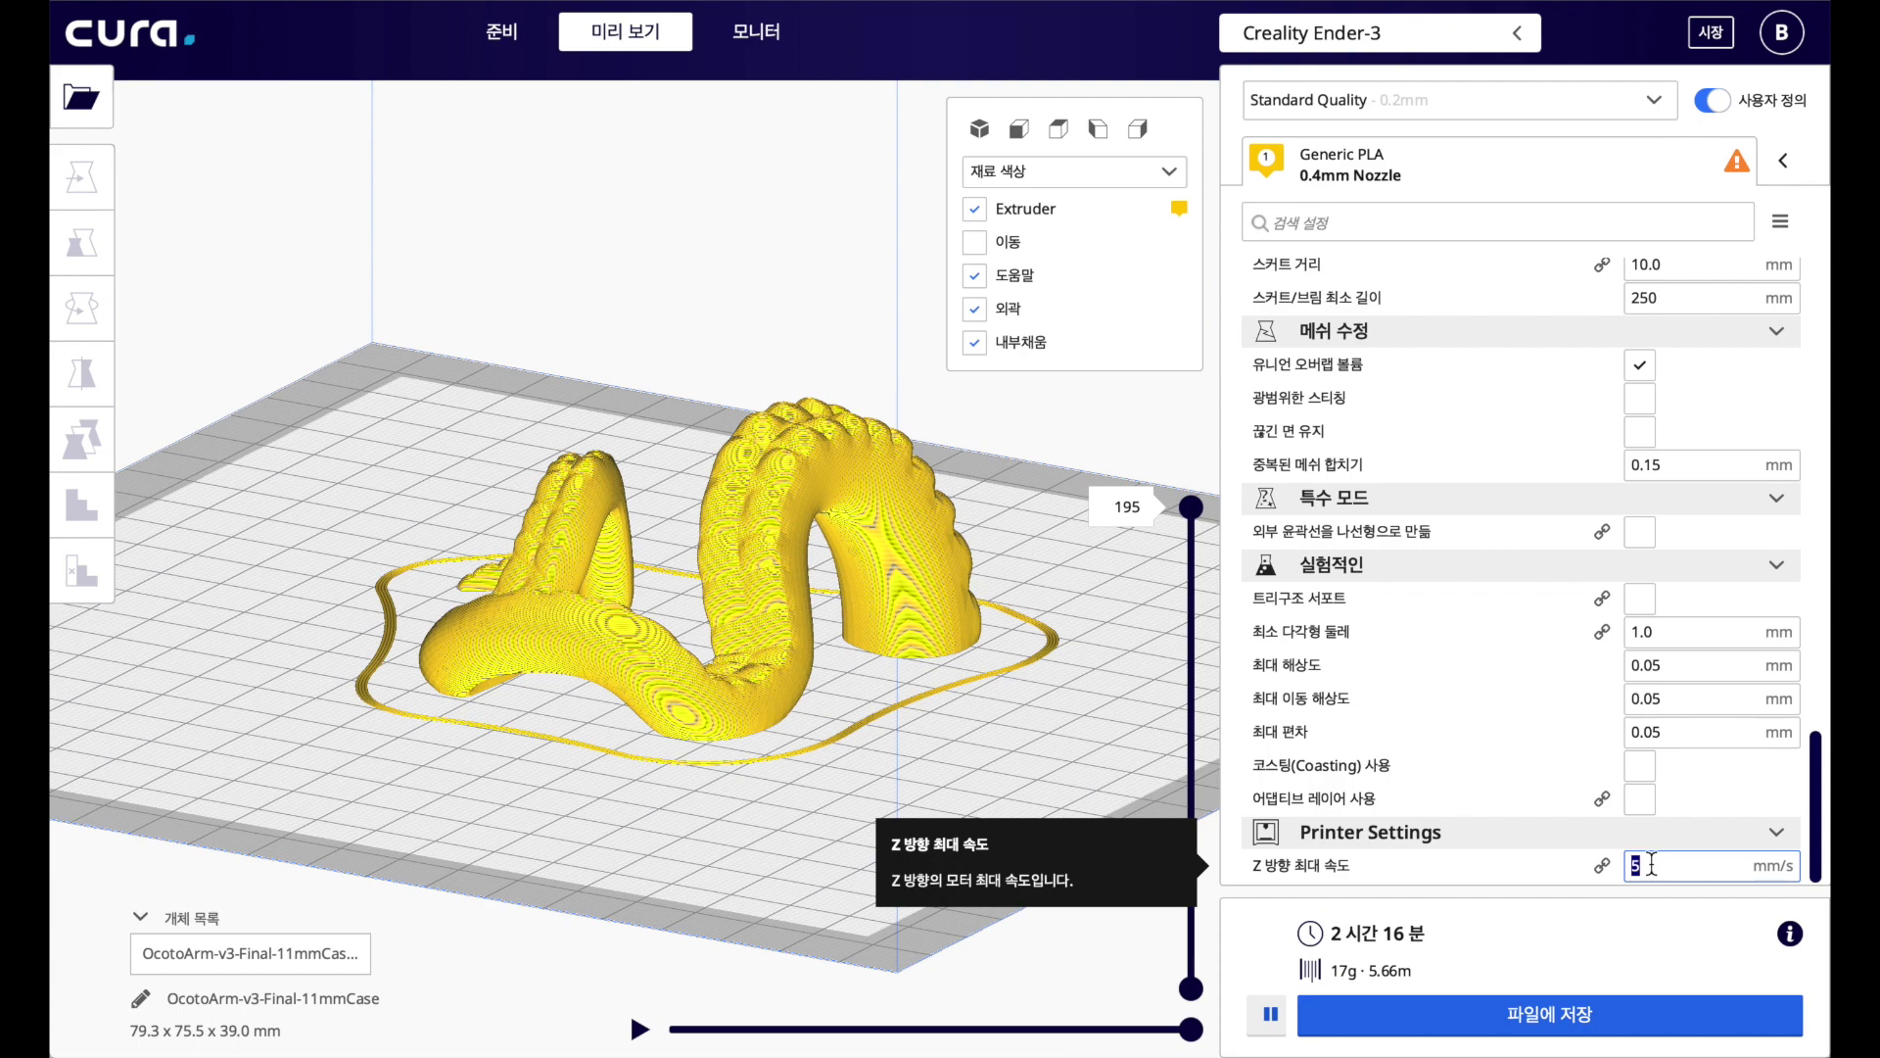
{"action": "type", "text": "10"}
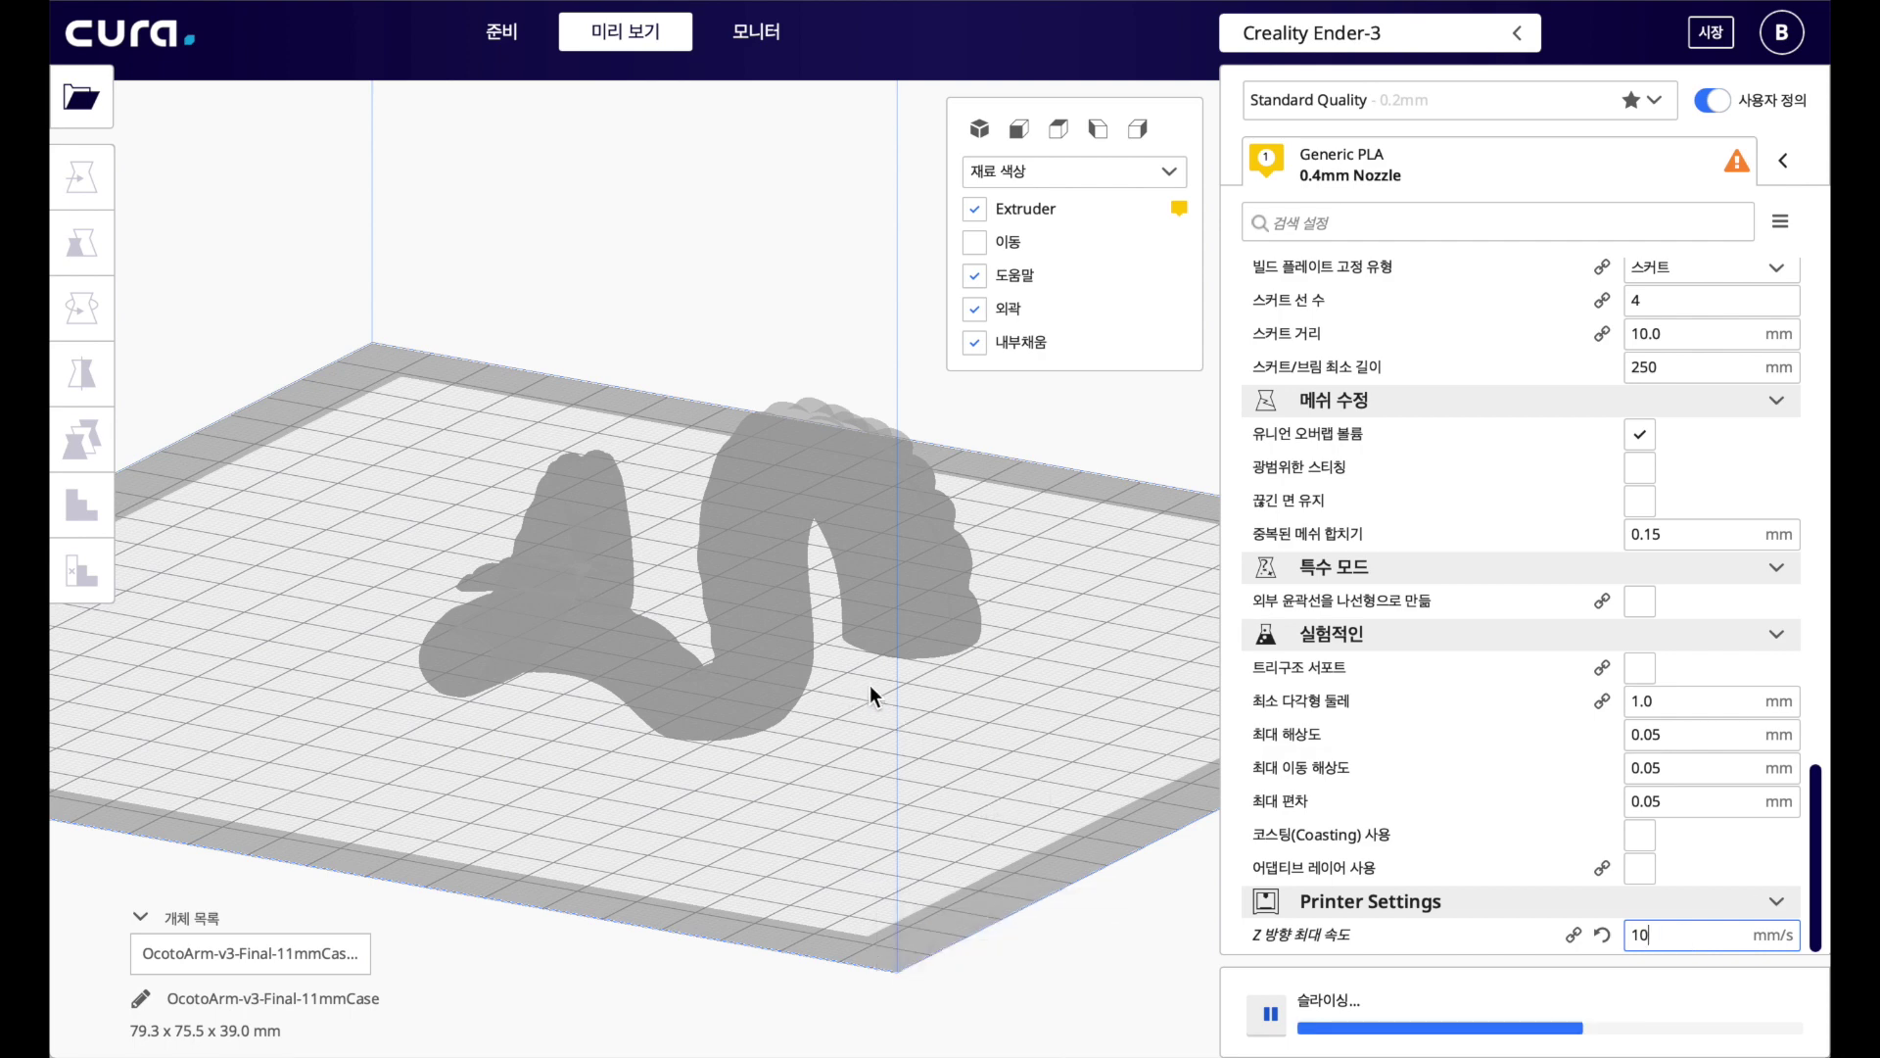
Enable support generation (서포트 생성) for the octopus arm model
{"action": "scroll", "coordinate": [1398, 575], "scroll_direction": "up", "scroll_amount": 3}
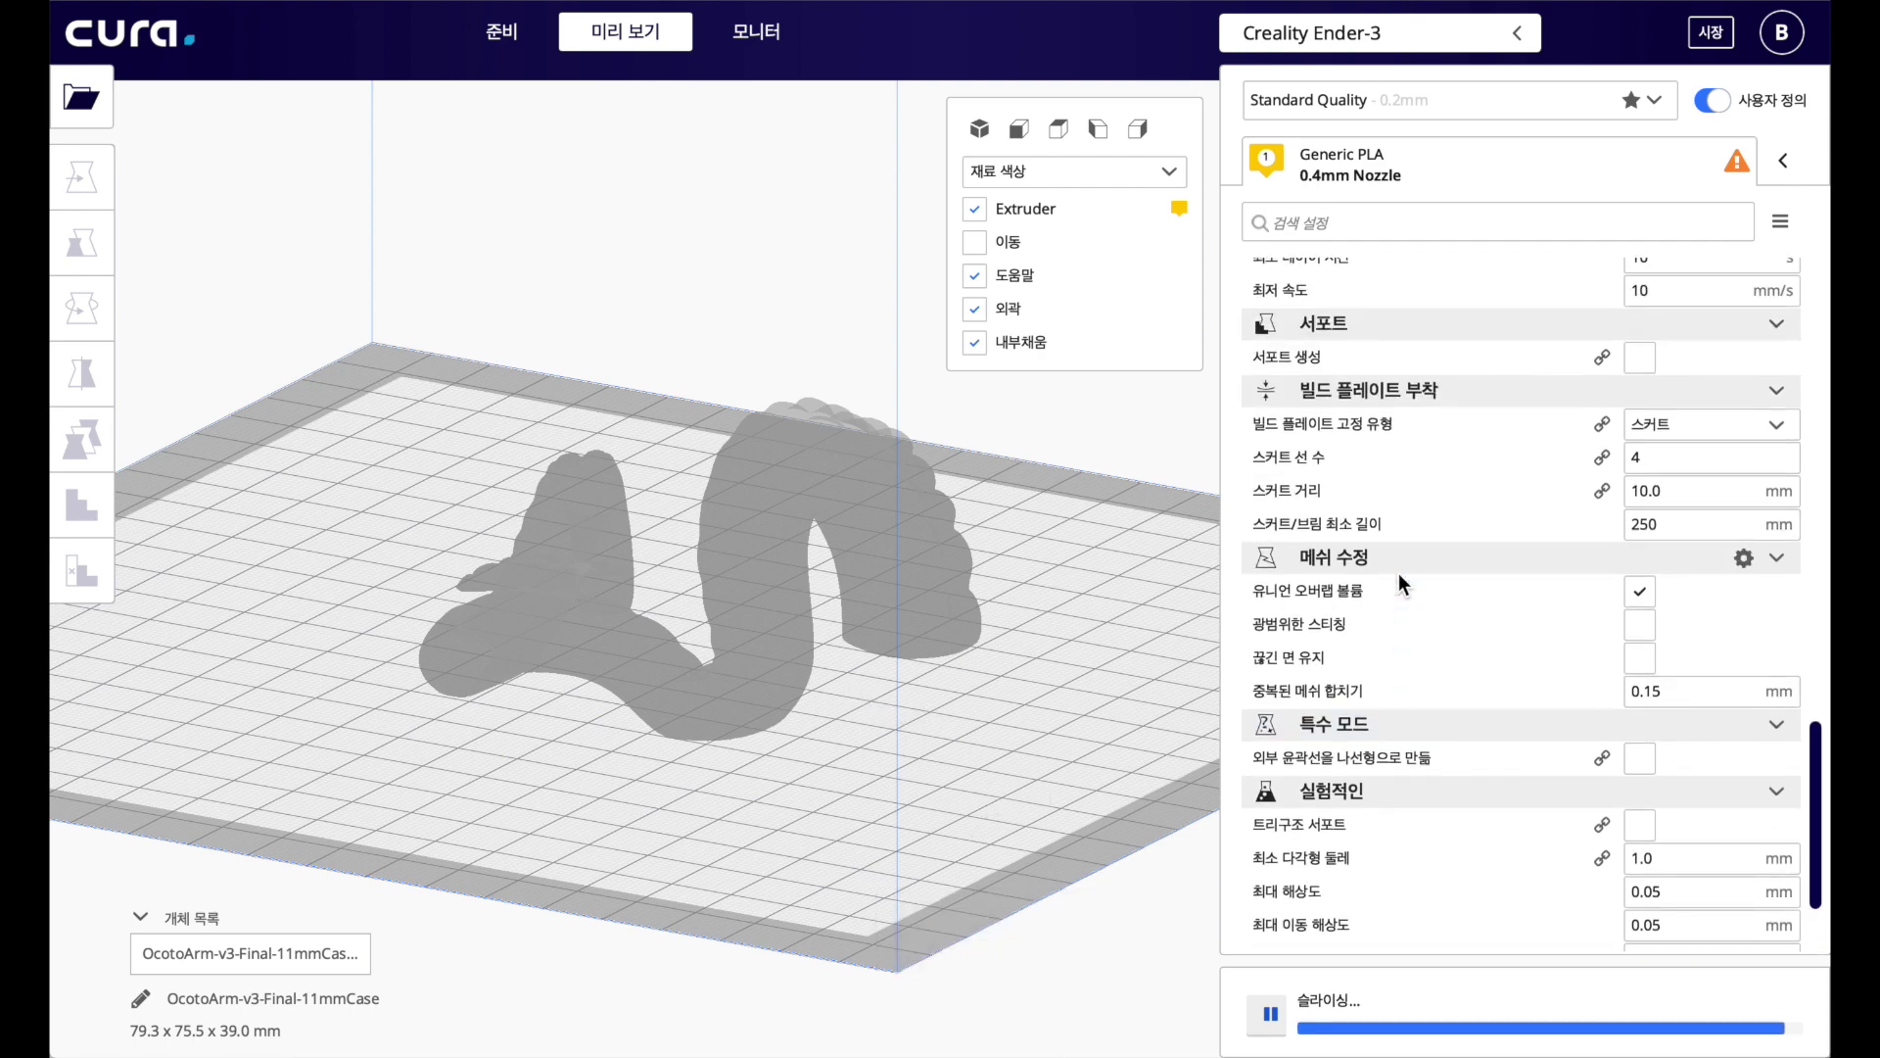
{"action": "scroll", "coordinate": [1398, 578], "scroll_direction": "up", "scroll_amount": 4}
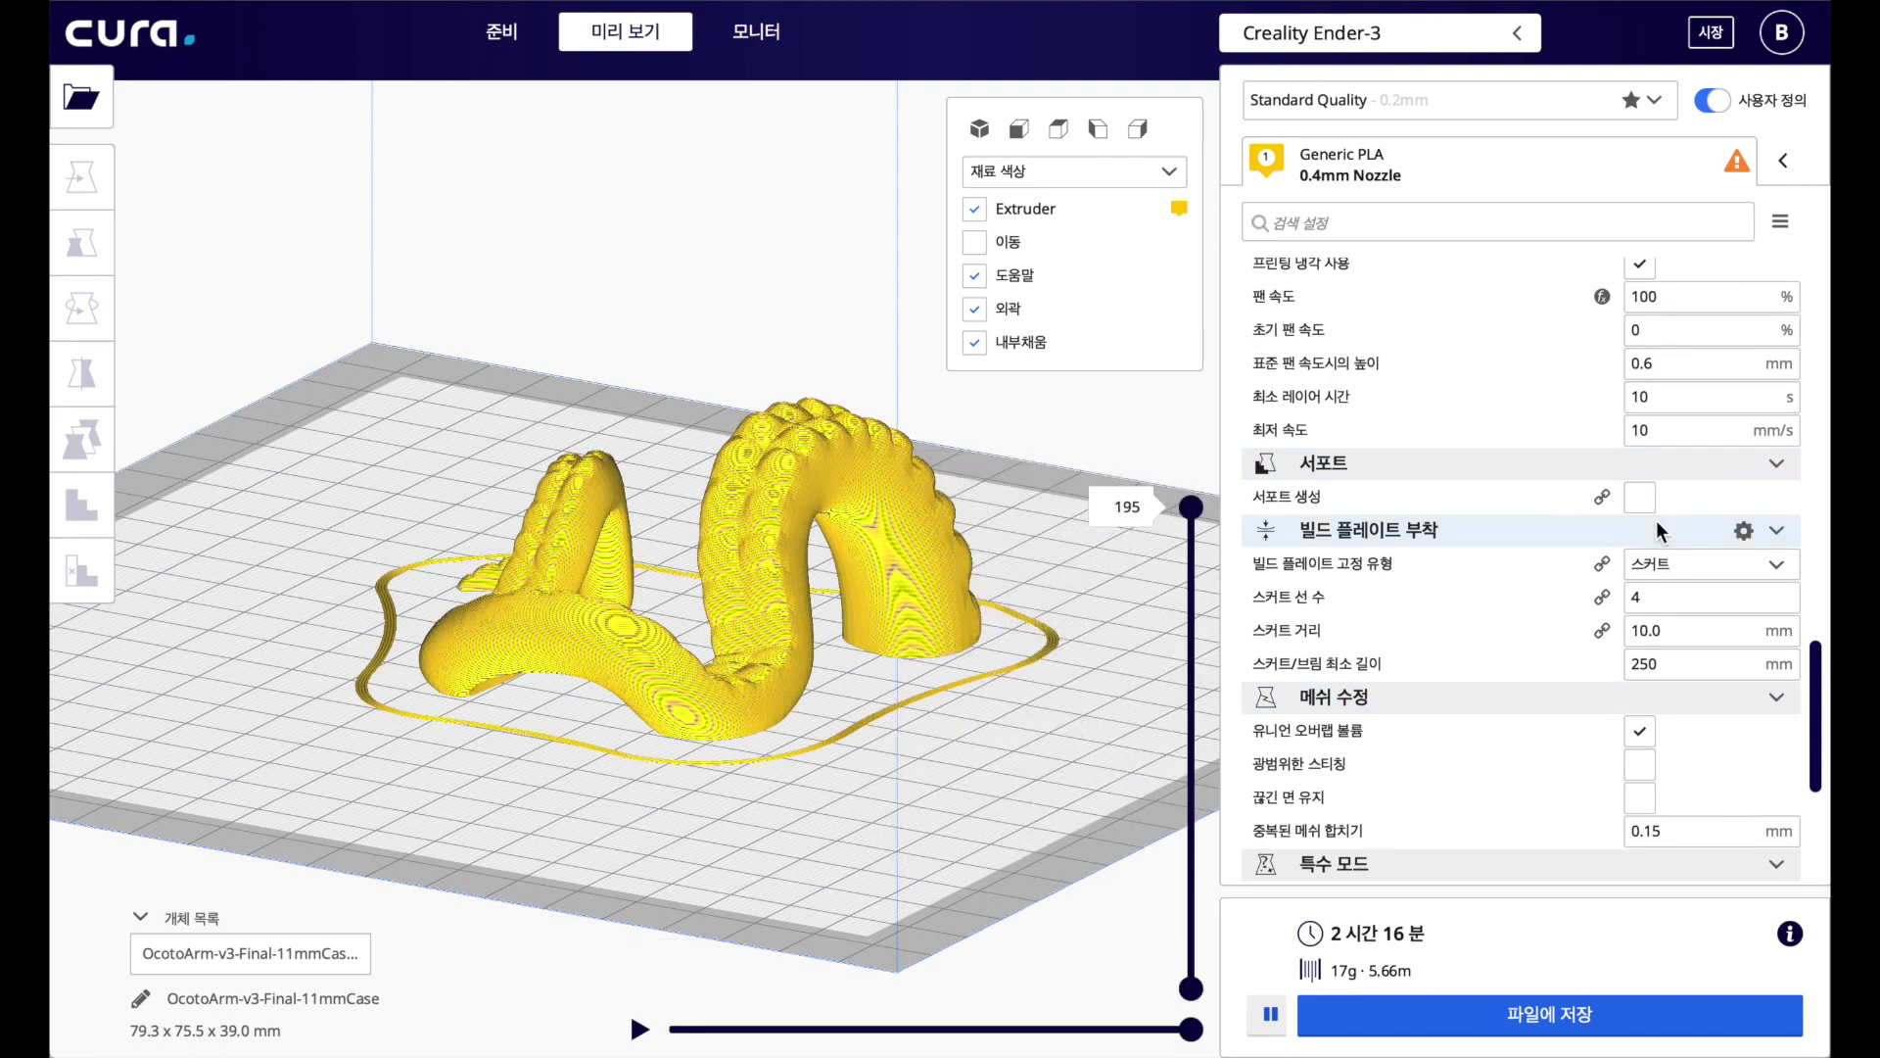
{"action": "left_click", "coordinate": [1637, 498]}
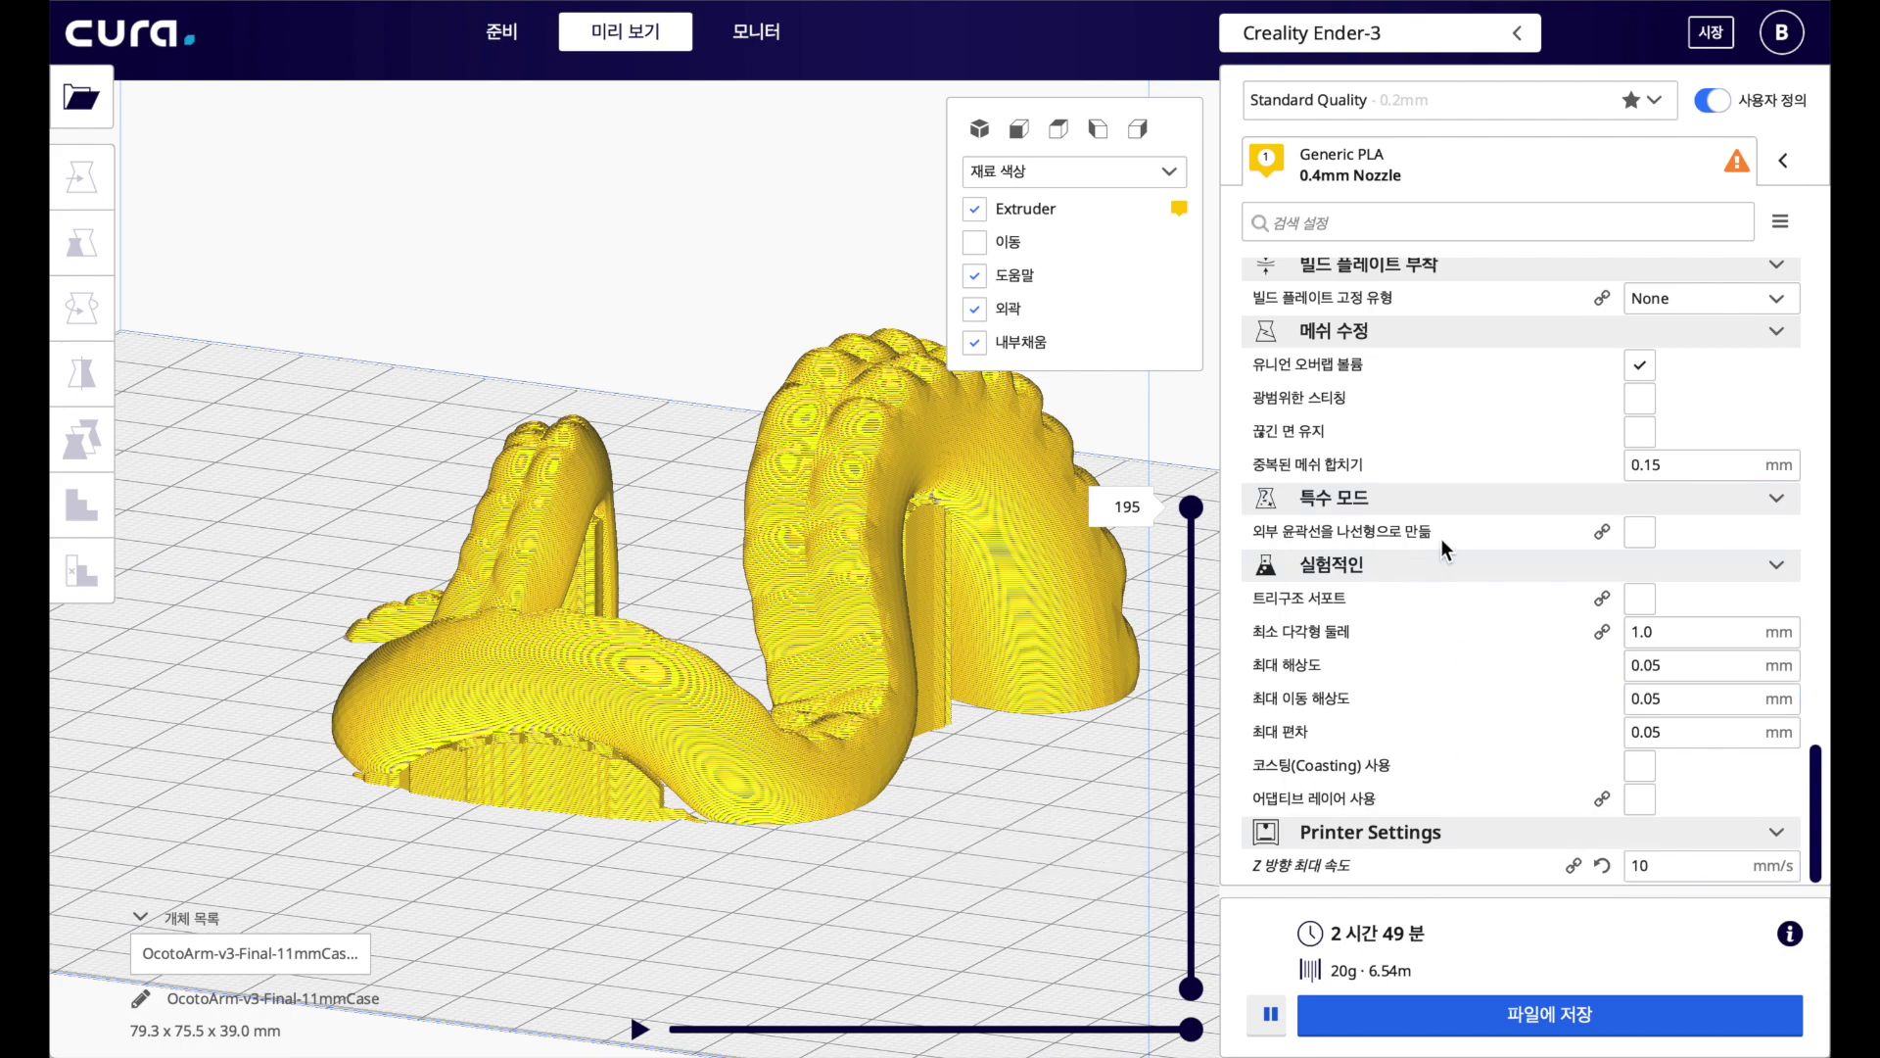
Compare the Z hop speed (Z 홉 속도) with the maximum Z speed (Z 방향 최대 속도) under Printer Settings
{"action": "scroll", "coordinate": [1441, 537], "scroll_direction": "up", "scroll_amount": 3}
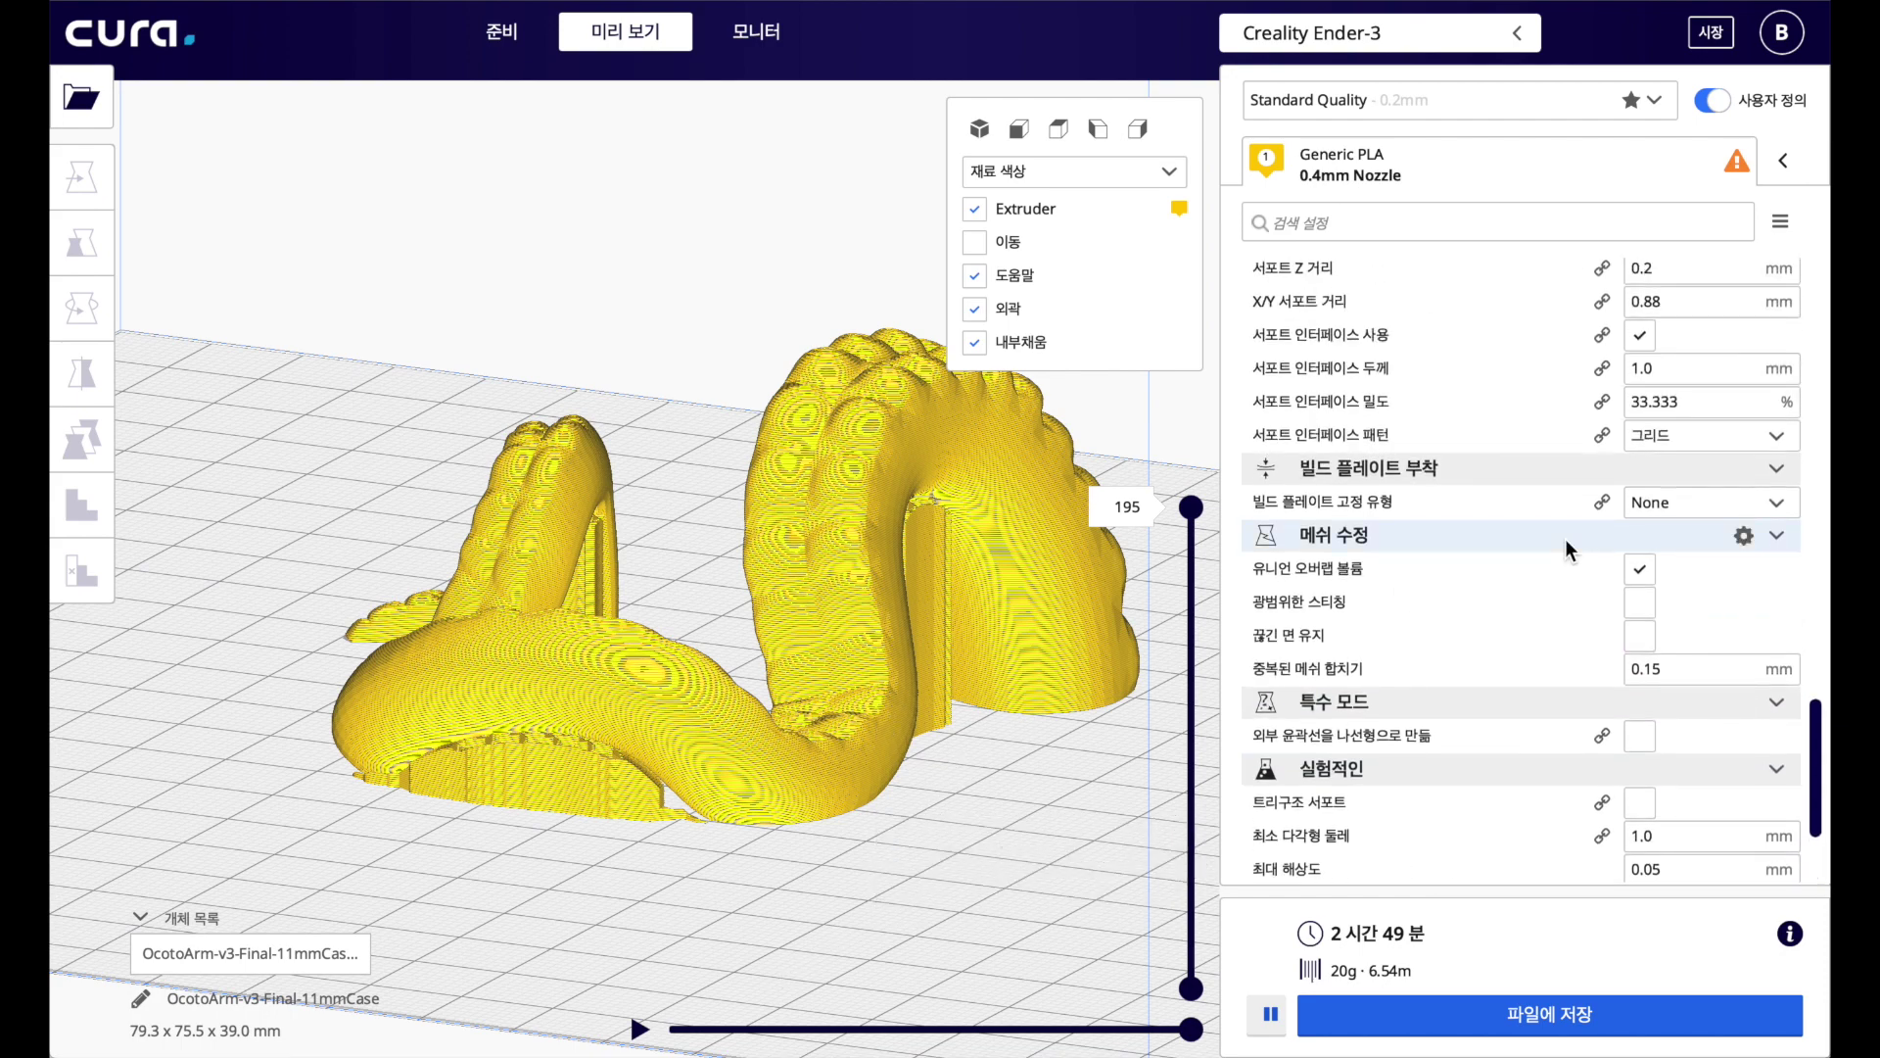
{"action": "scroll", "coordinate": [1565, 539], "scroll_direction": "up", "scroll_amount": 3}
{"action": "scroll", "coordinate": [1565, 539], "scroll_direction": "up", "scroll_amount": 9}
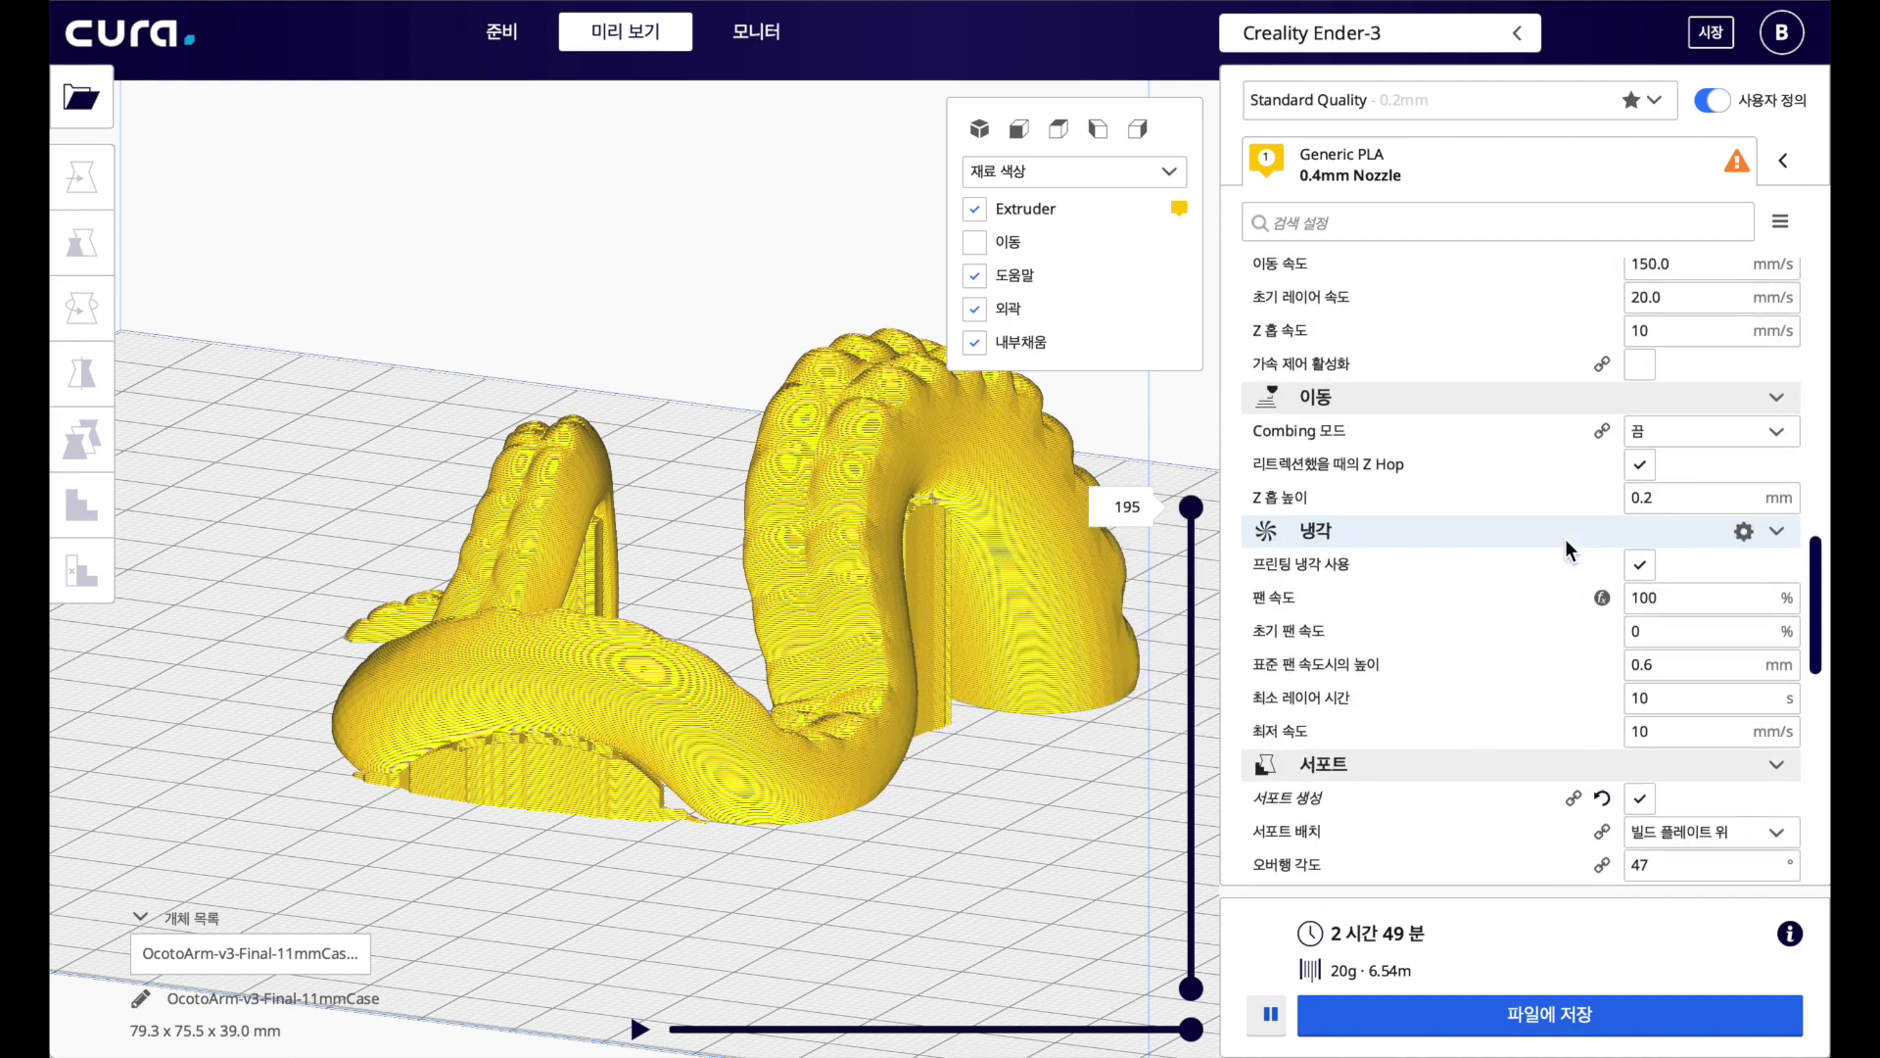
{"action": "scroll", "coordinate": [1565, 539], "scroll_direction": "up", "scroll_amount": 2}
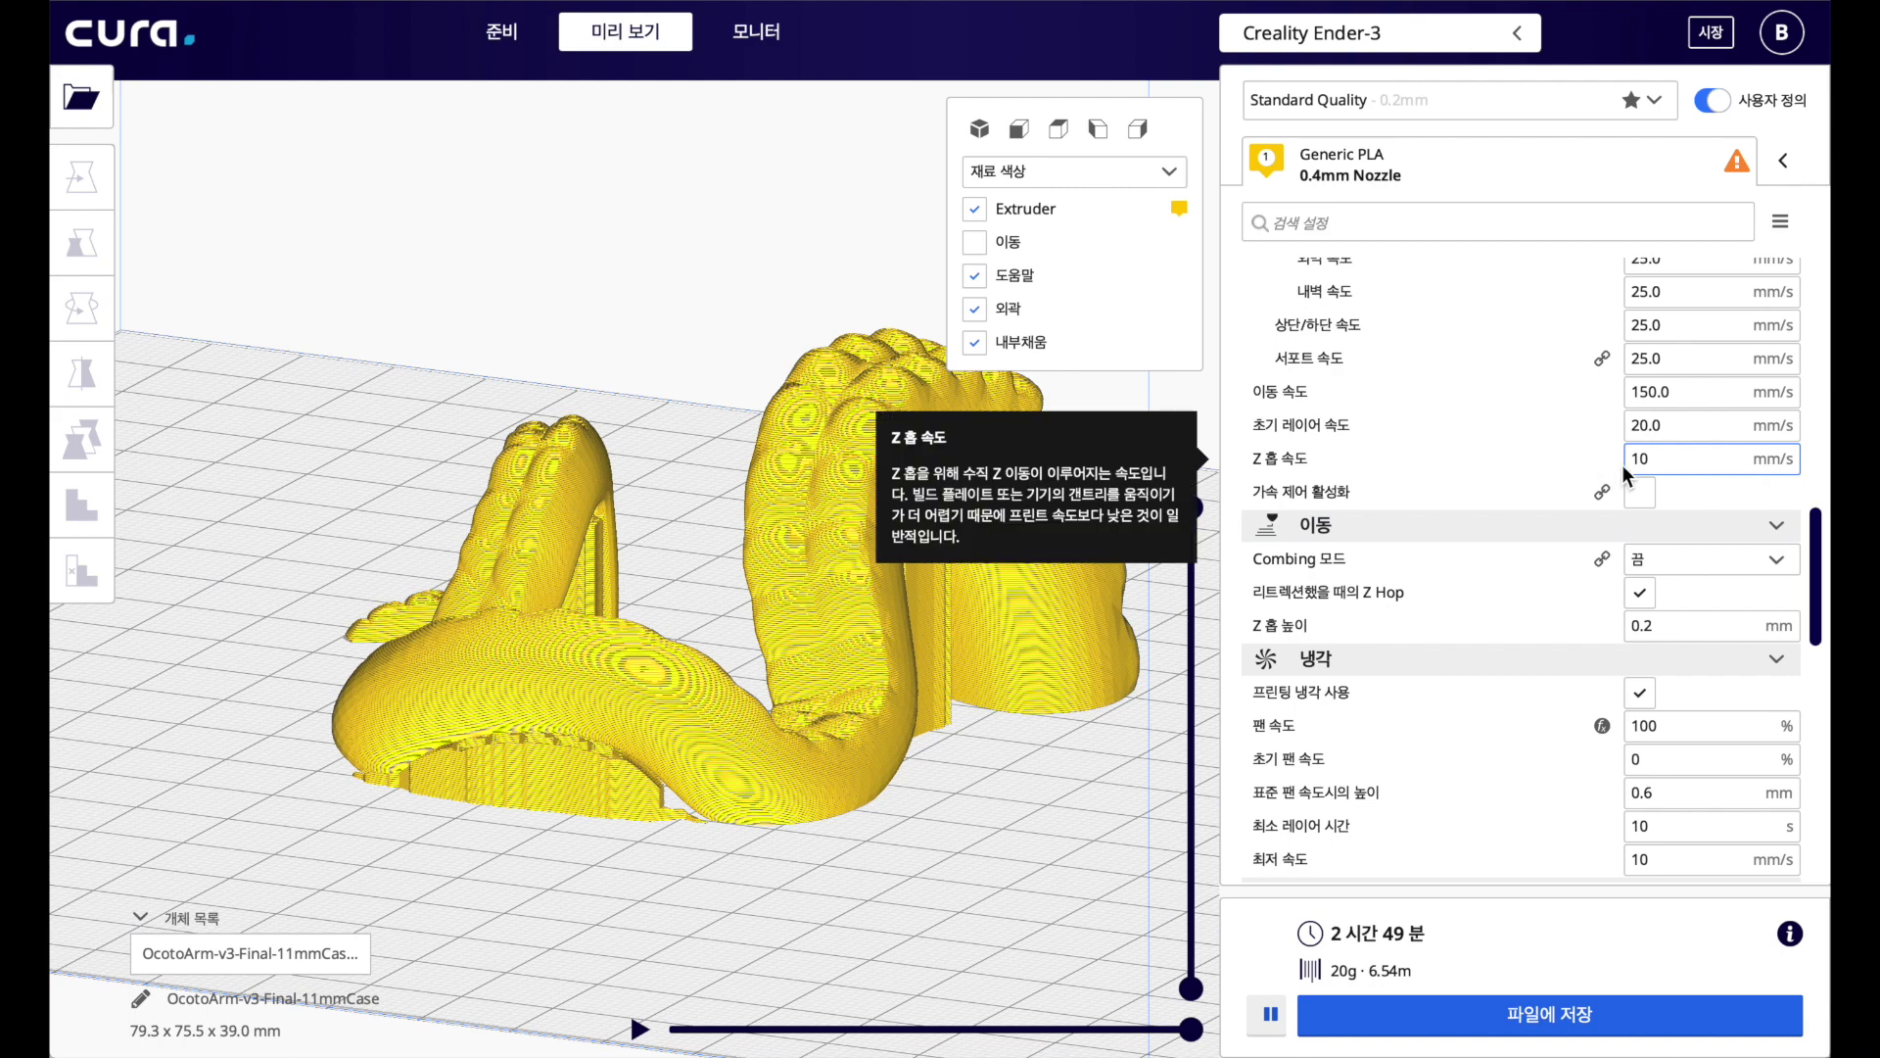
{"action": "double_click", "coordinate": [1674, 460]}
{"action": "left_click", "coordinate": [897, 842]}
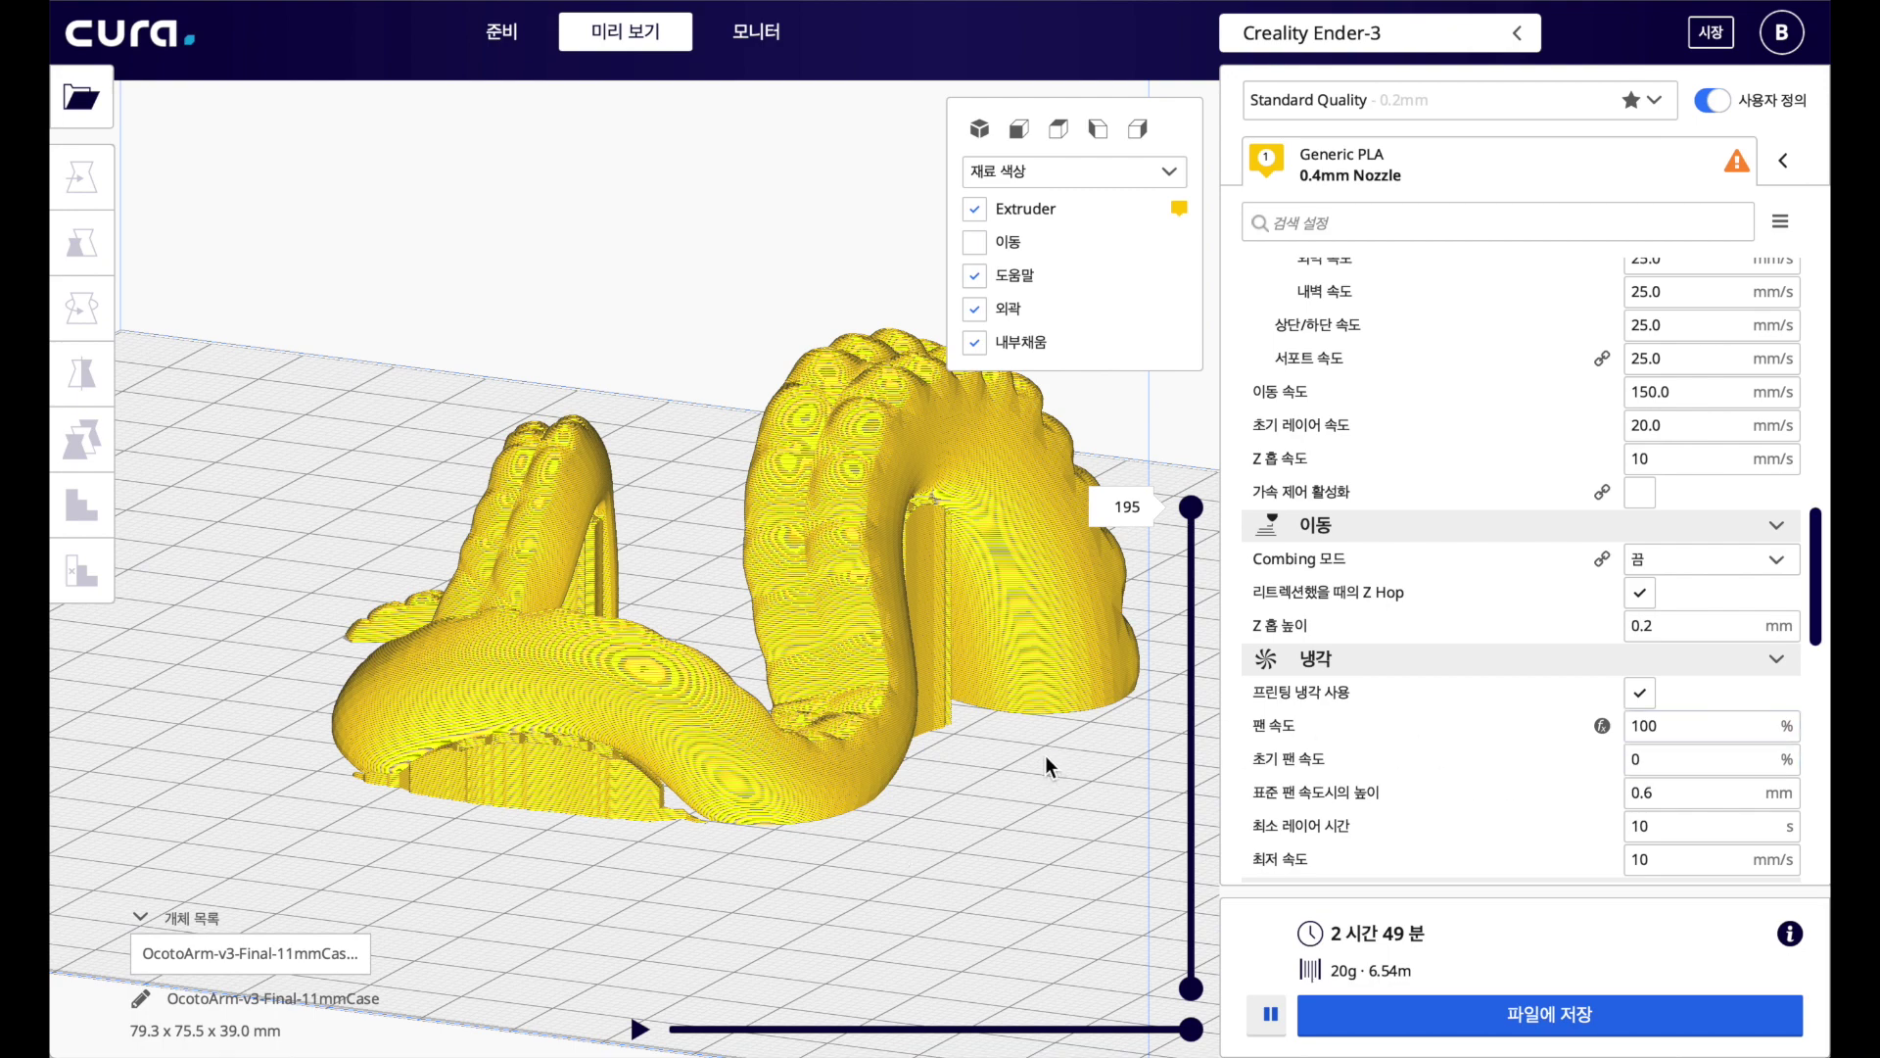
{"action": "scroll", "coordinate": [1491, 631], "scroll_direction": "down", "scroll_amount": 10}
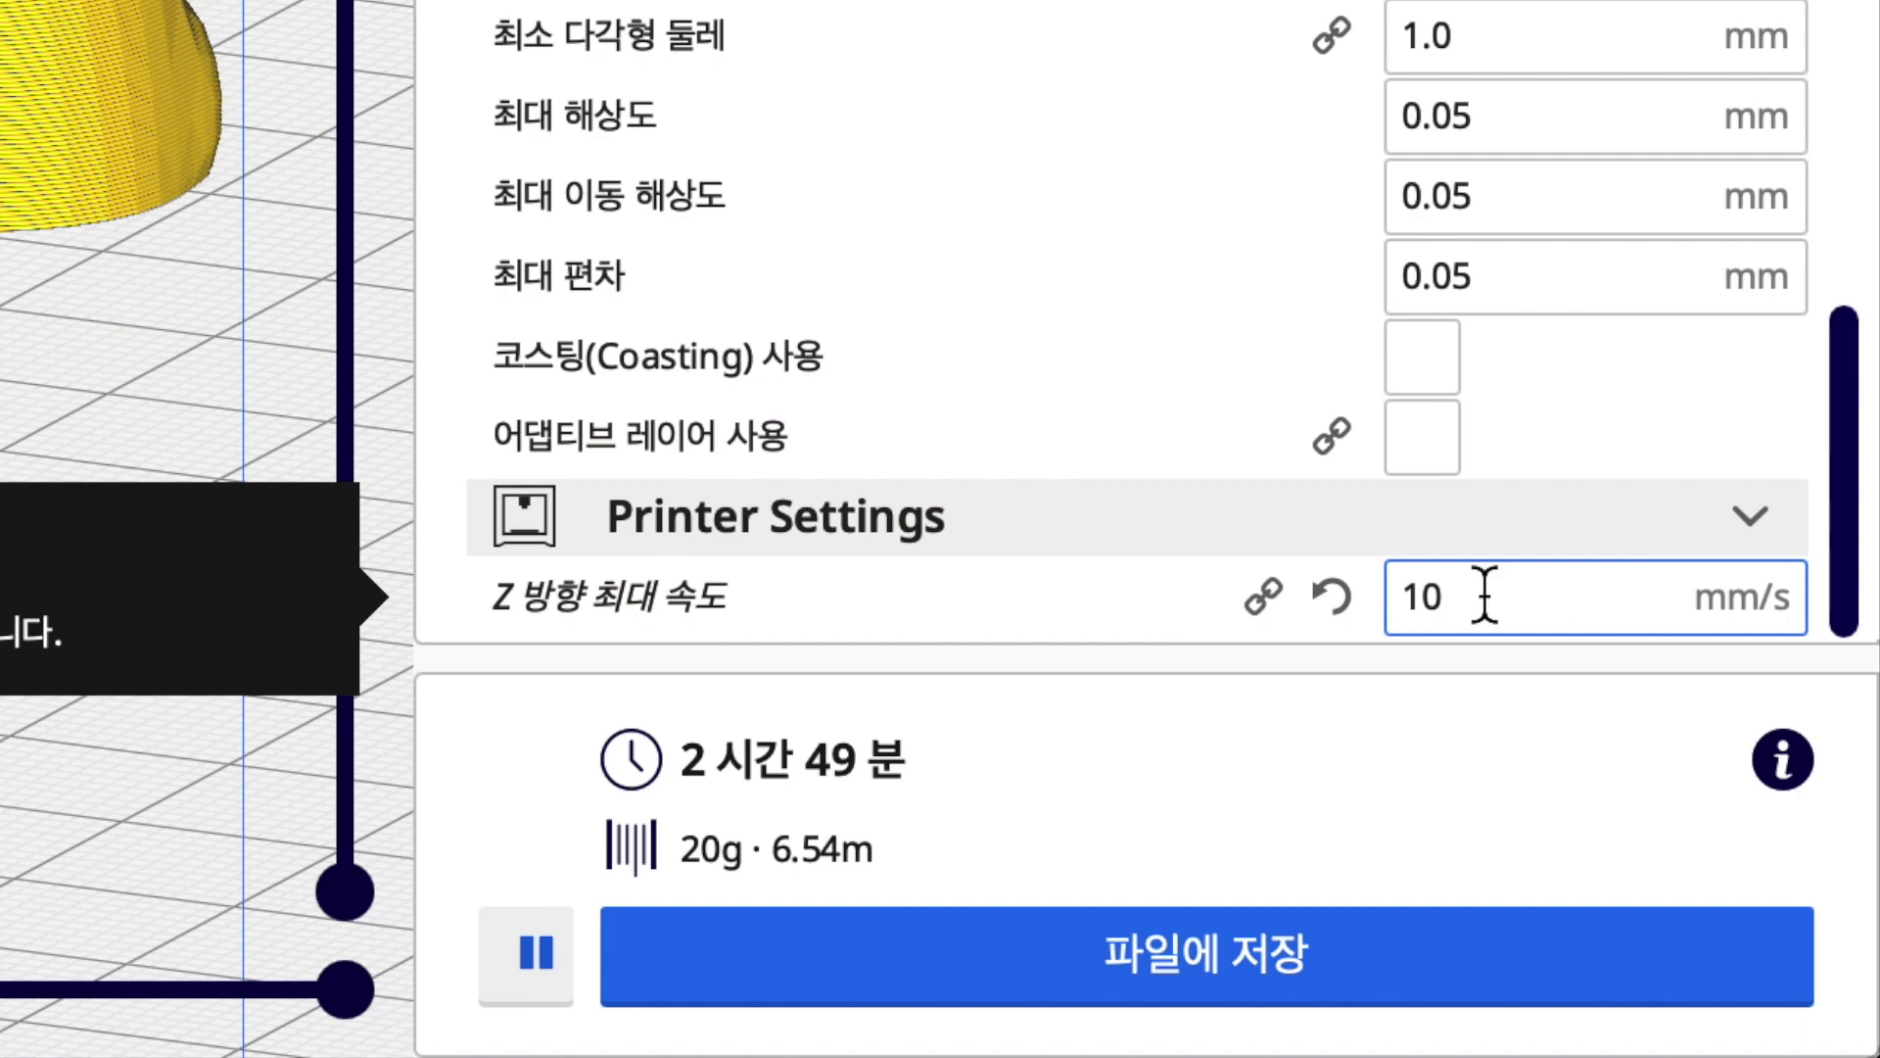
{"action": "double_click", "coordinate": [1485, 597]}
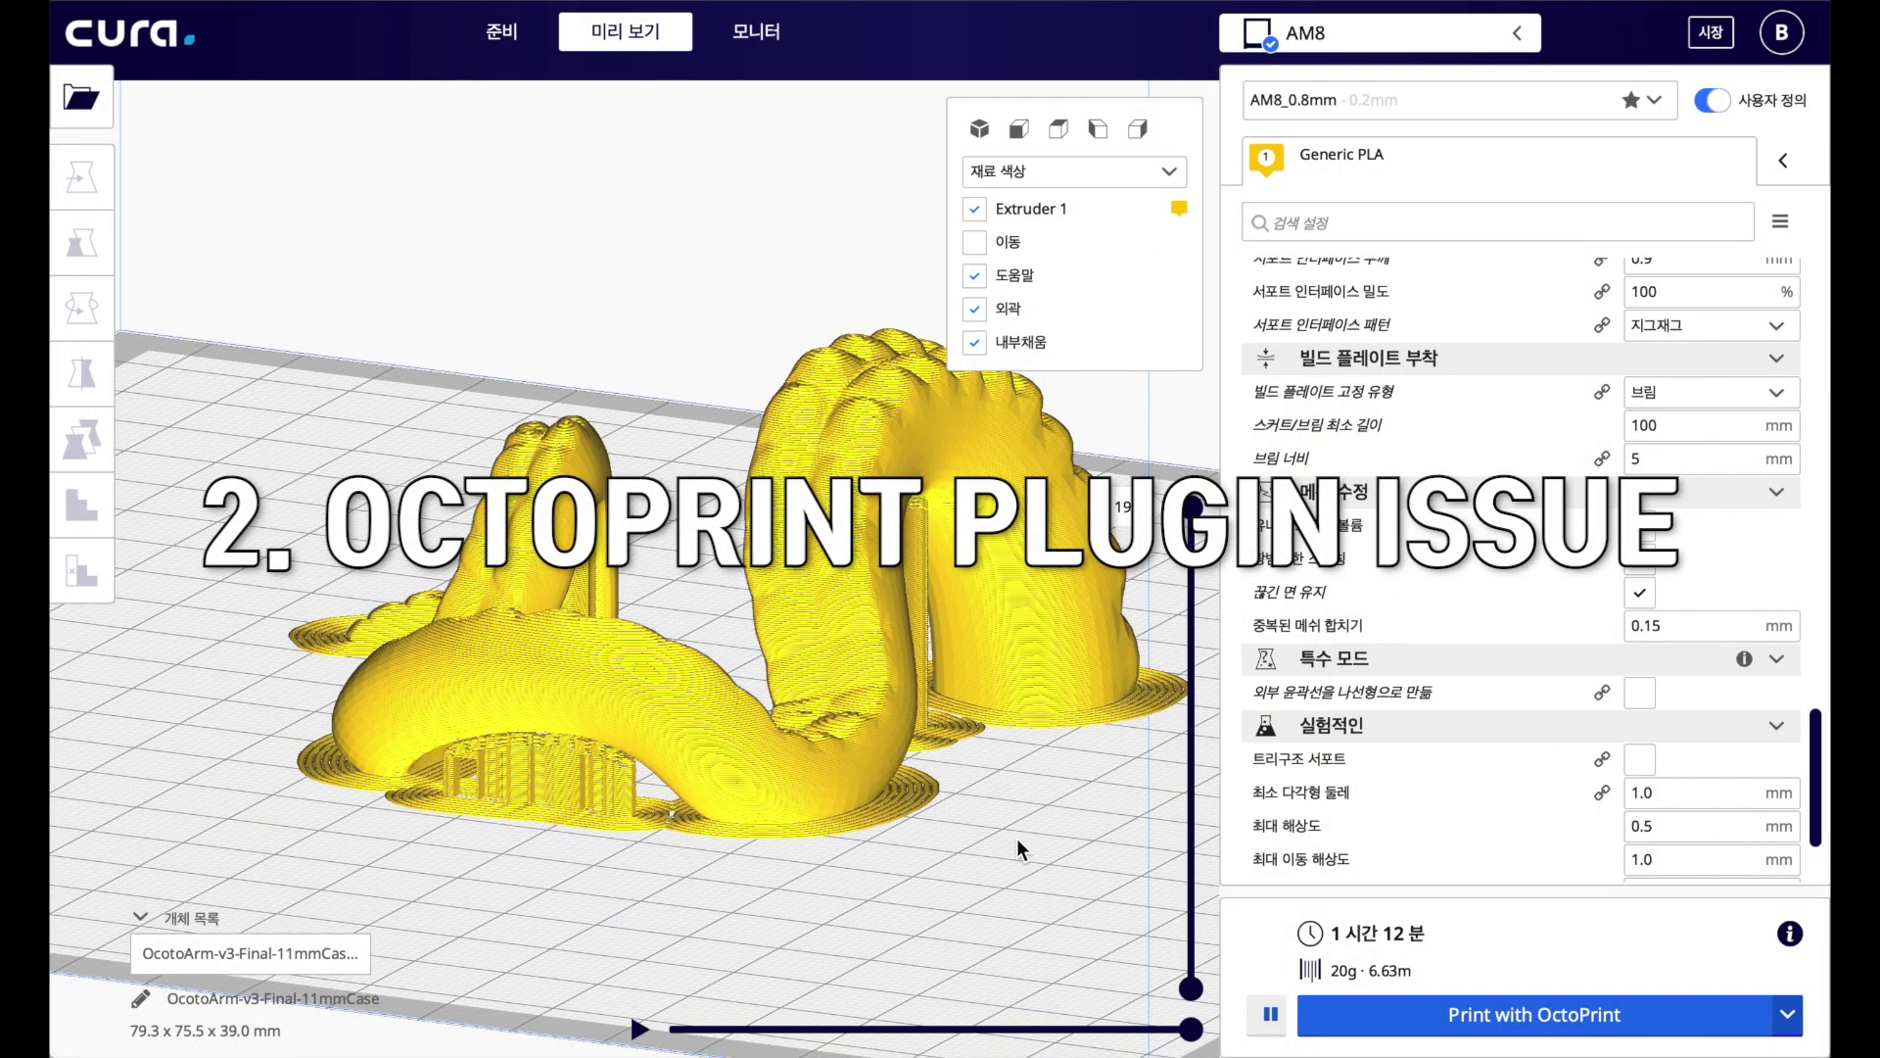
{"action": "scroll", "coordinate": [1017, 850], "scroll_direction": "down", "scroll_amount": 5}
{"action": "right_click_drag", "start_coordinate": [913, 701], "coordinate": [963, 739]}
{"action": "scroll", "coordinate": [963, 739], "scroll_direction": "up", "scroll_amount": 3}
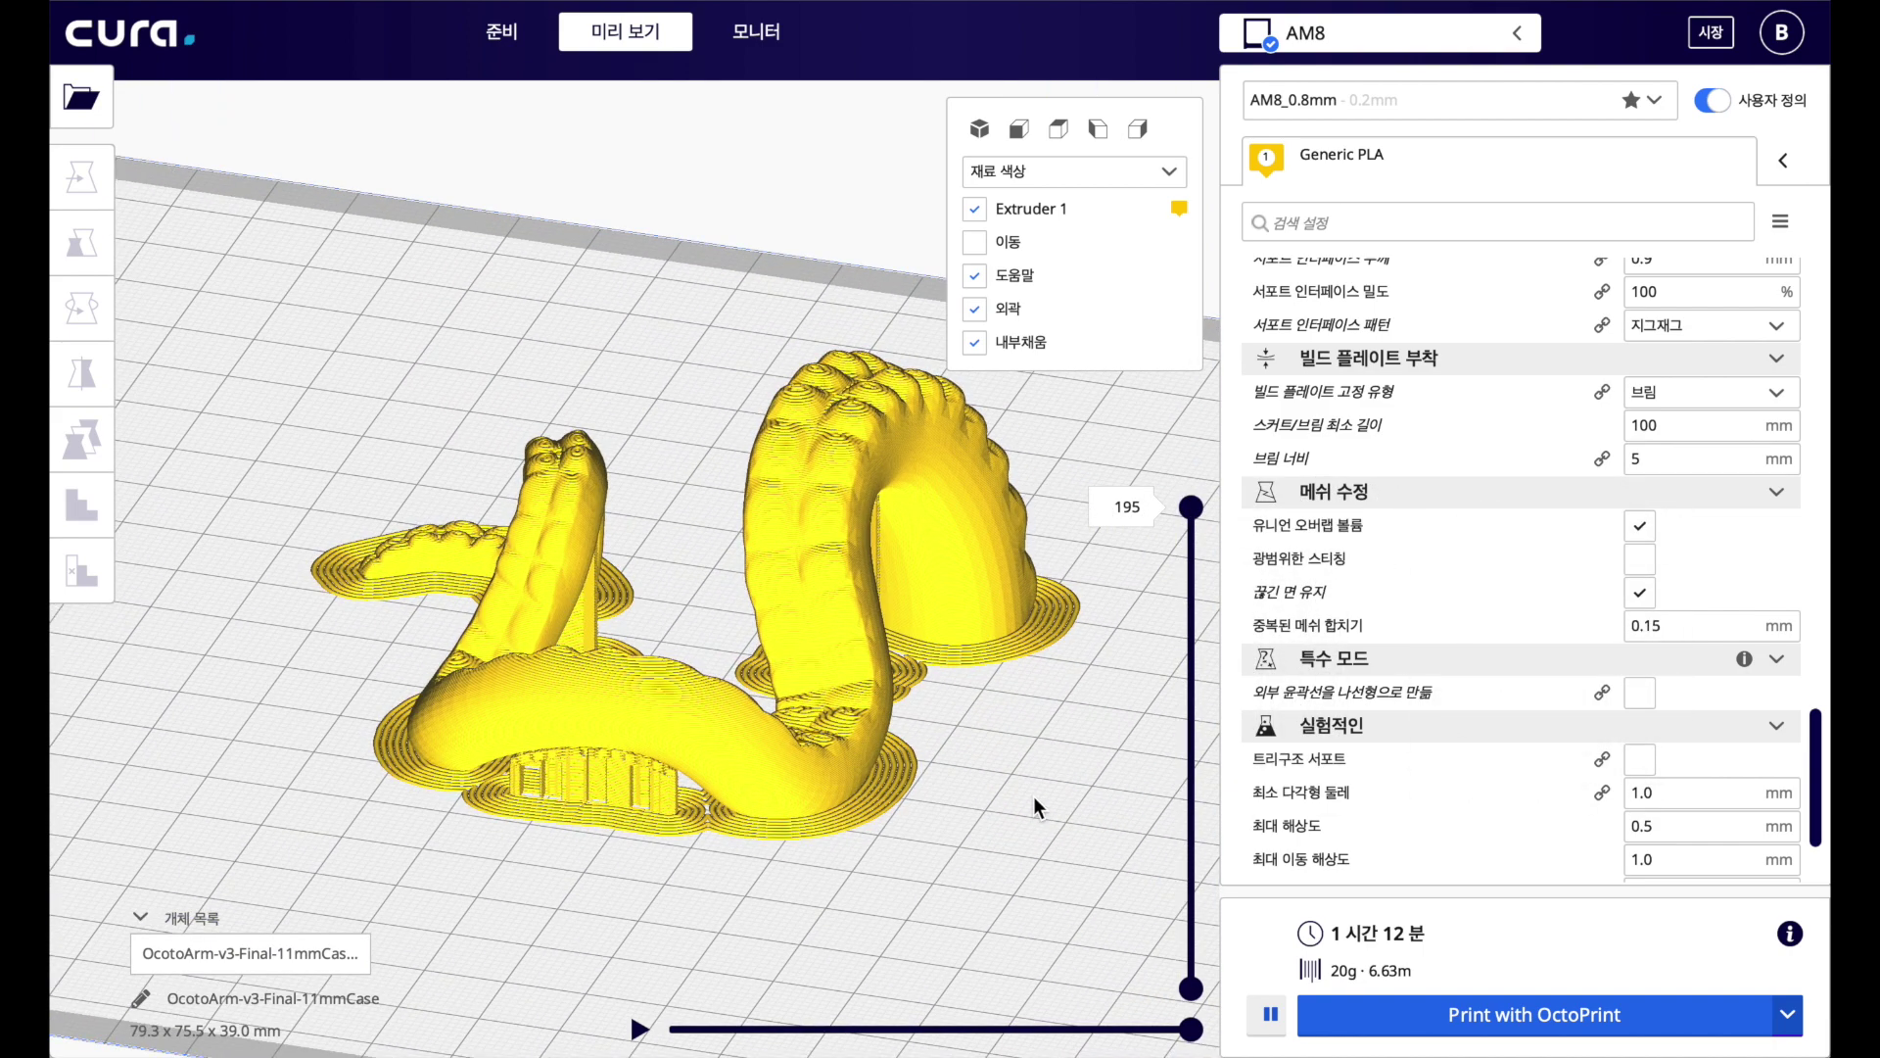
{"action": "right_click_drag", "start_coordinate": [1056, 732], "coordinate": [975, 722]}
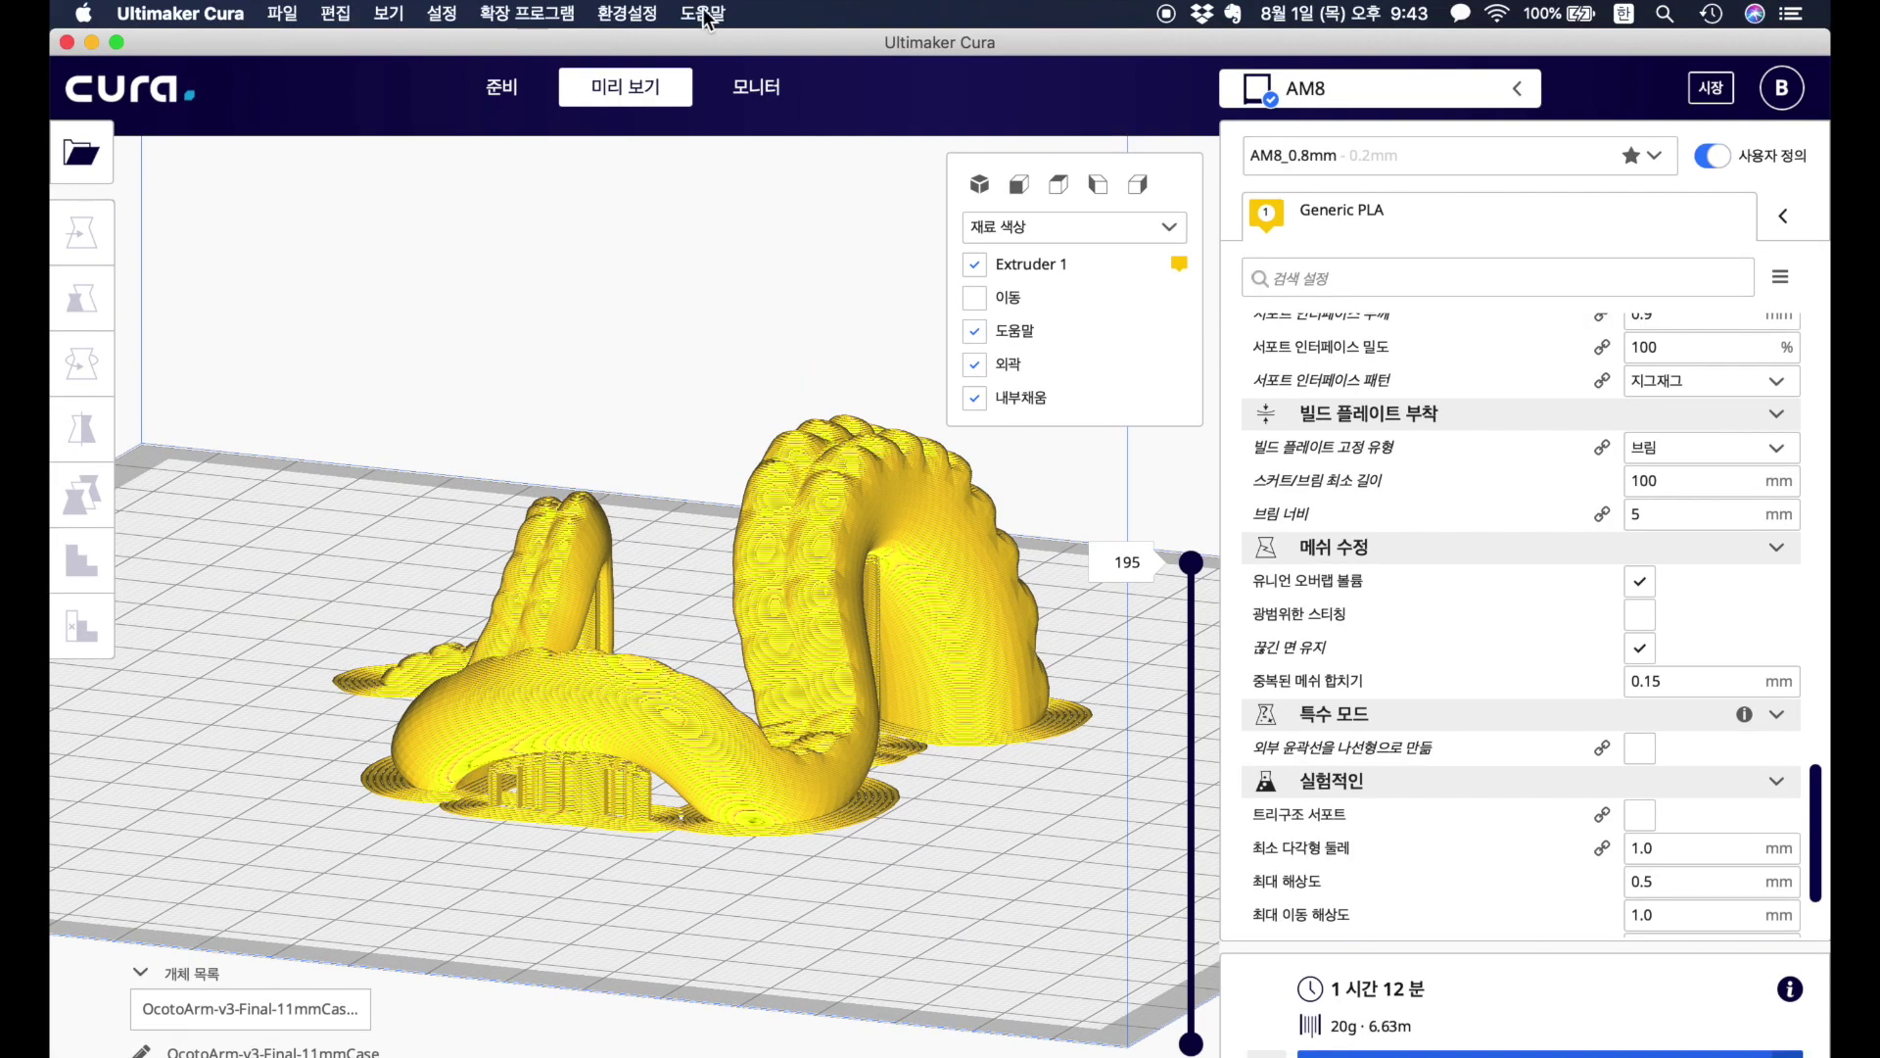
Show Cura's configuration folder in Finder and close the unrelated Finder window behind it
{"action": "left_click", "coordinate": [707, 12]}
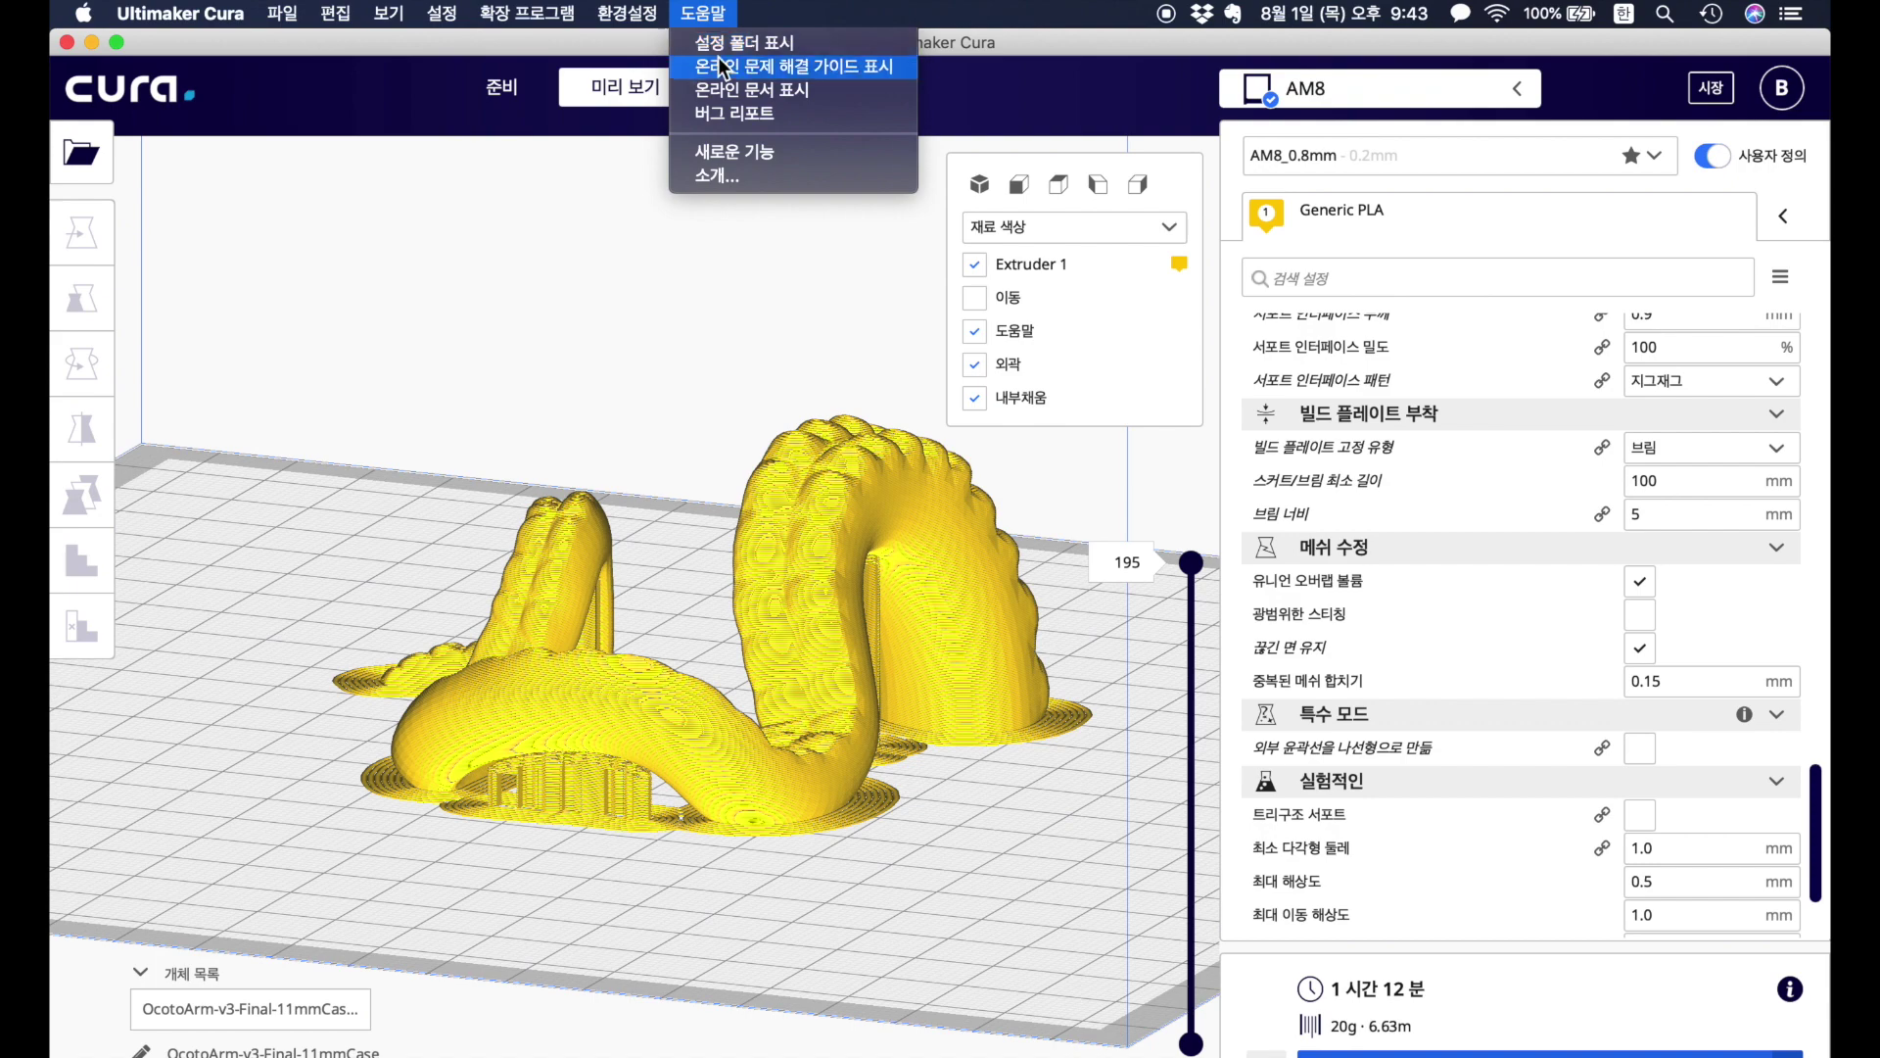
{"action": "left_click", "coordinate": [790, 44]}
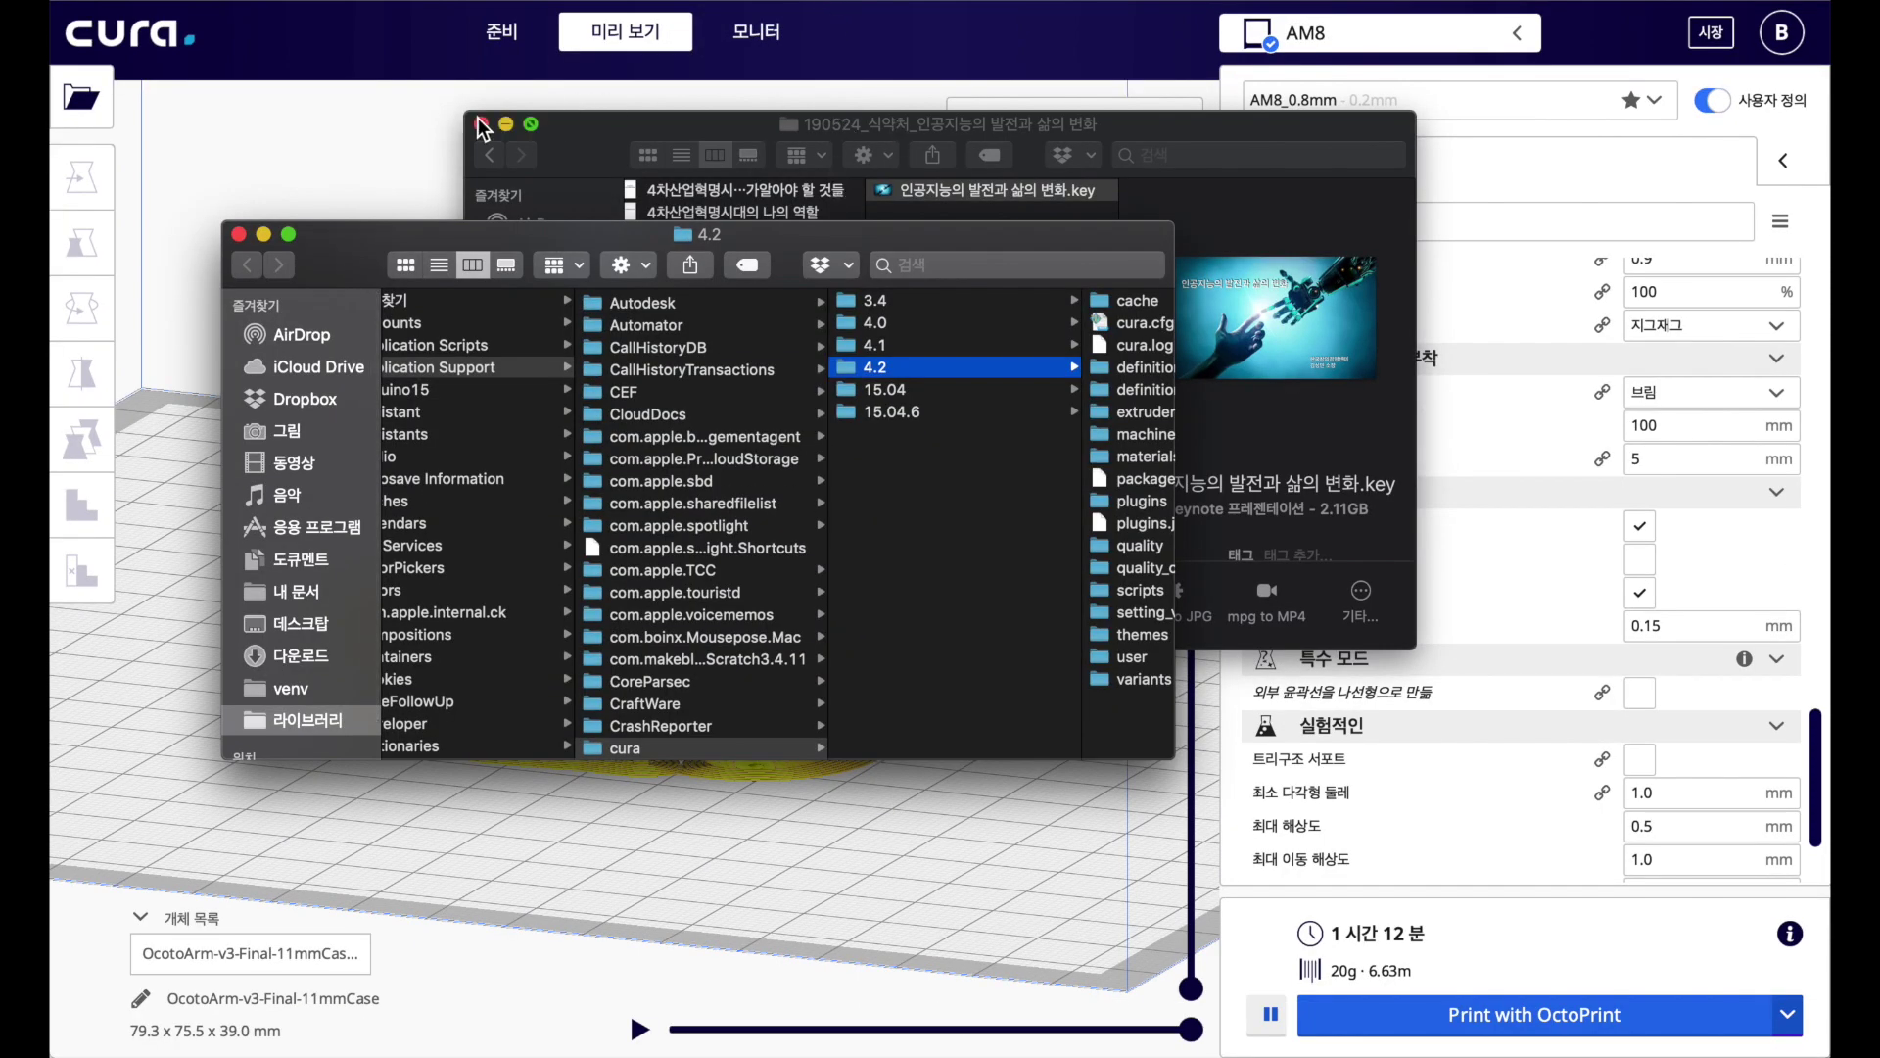
{"action": "left_click", "coordinate": [480, 124]}
{"action": "left_click_drag", "start_coordinate": [636, 233], "coordinate": [774, 159]}
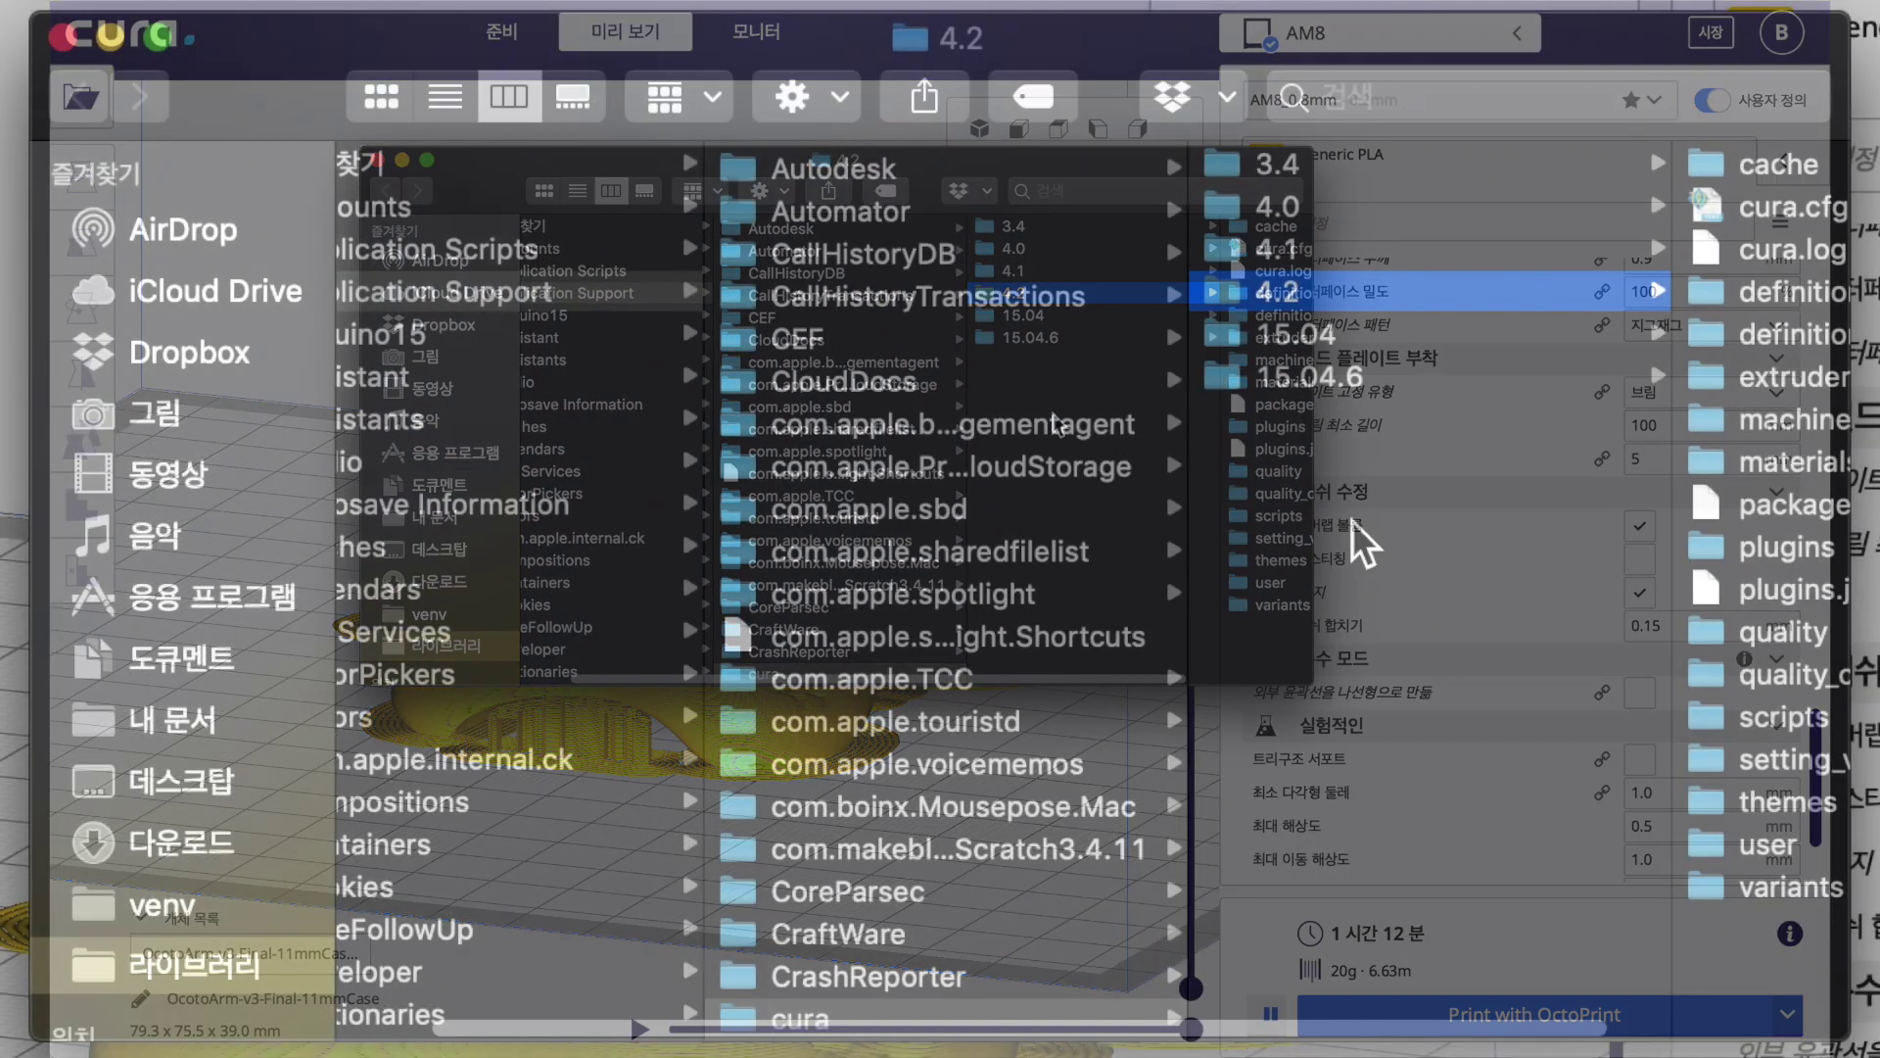
Browse the plugins folder of Cura 4.2 to the inner OctoPrintPlugin folder and show its files
{"action": "scroll", "coordinate": [1054, 410], "scroll_direction": "right", "scroll_amount": 3}
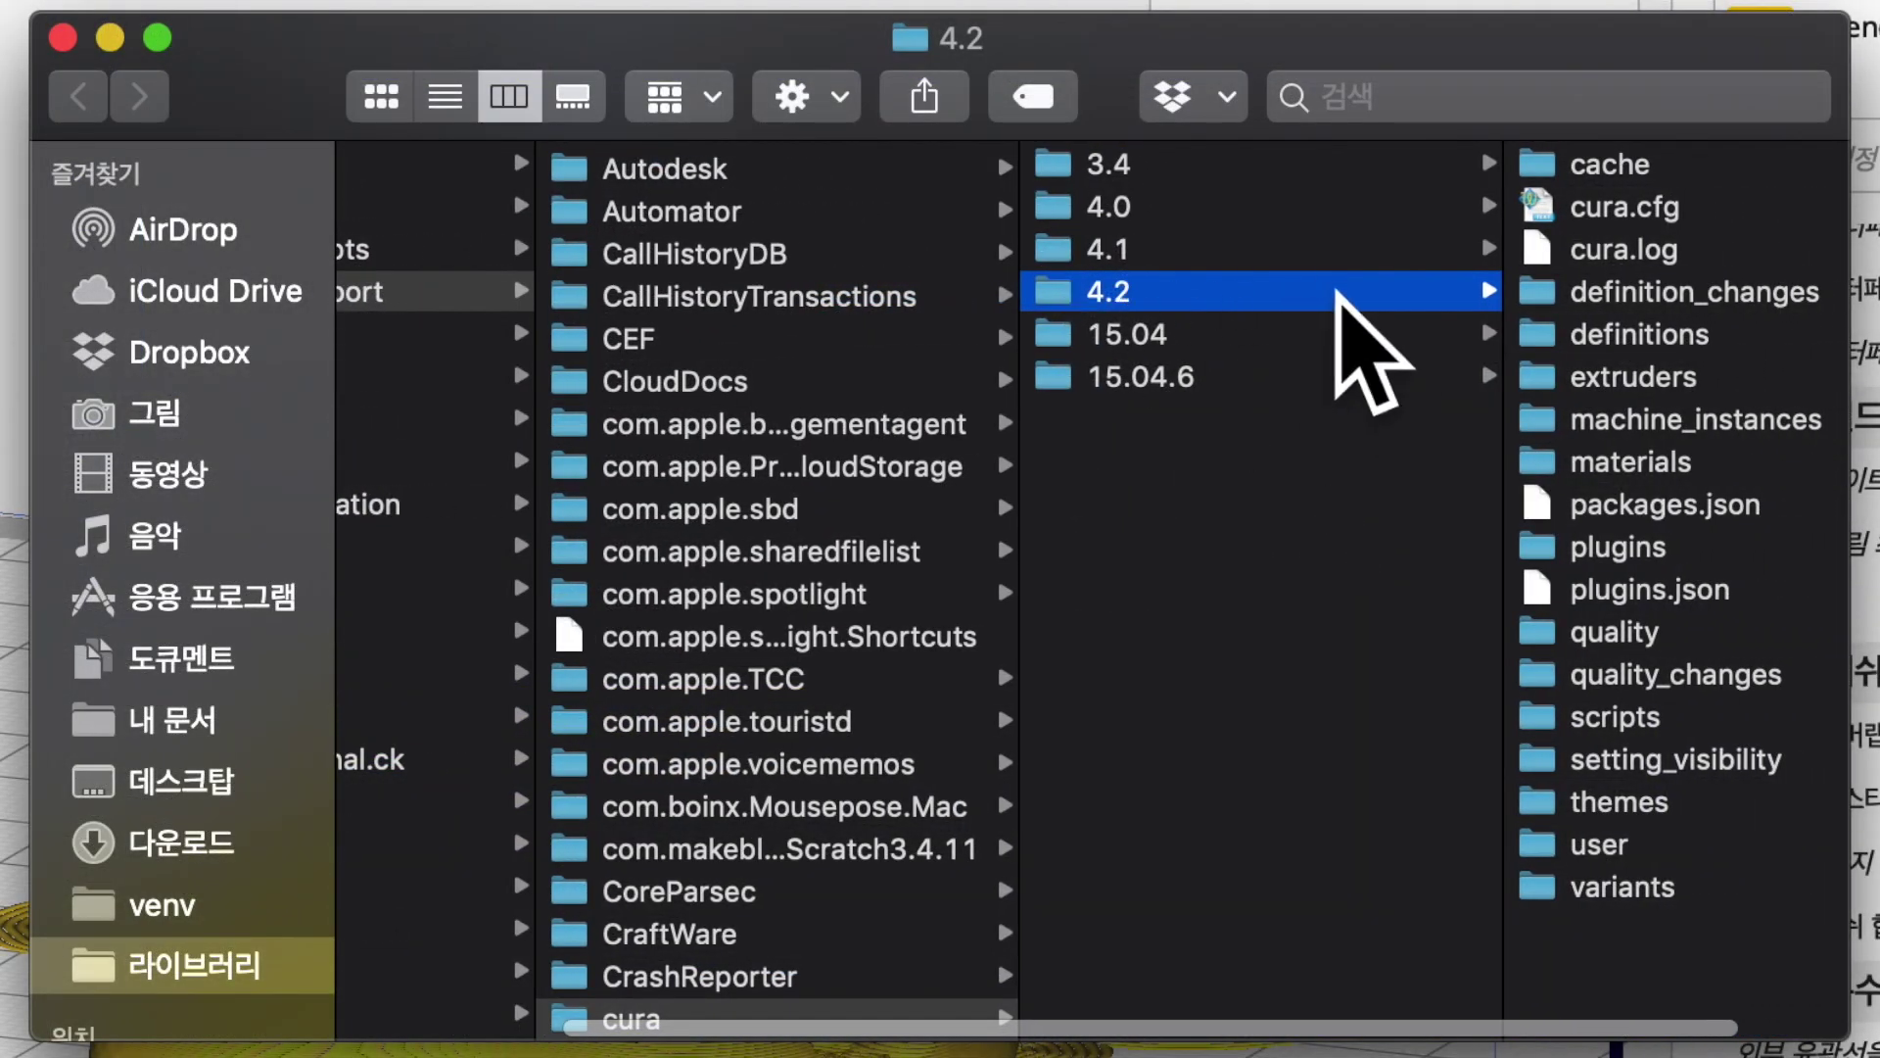
{"action": "scroll", "coordinate": [1310, 532], "scroll_direction": "right", "scroll_amount": 3}
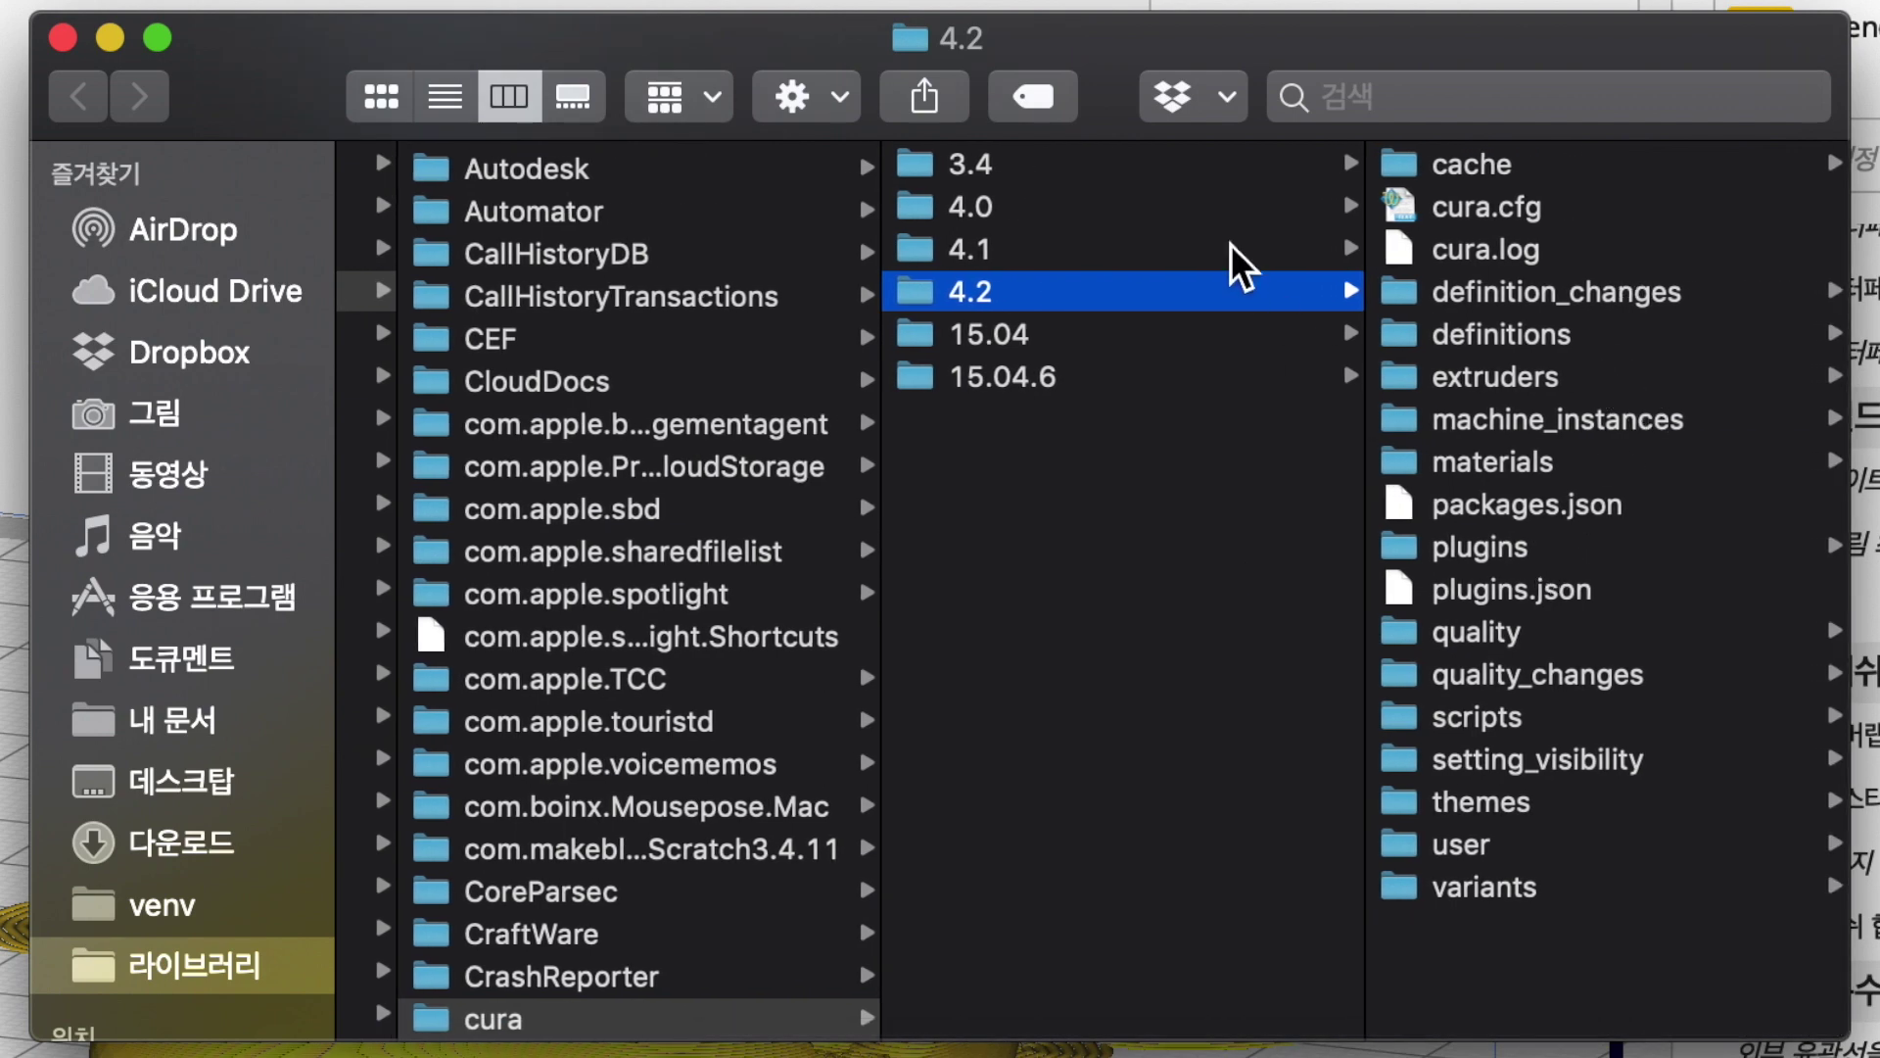
{"action": "left_click", "coordinate": [1478, 550]}
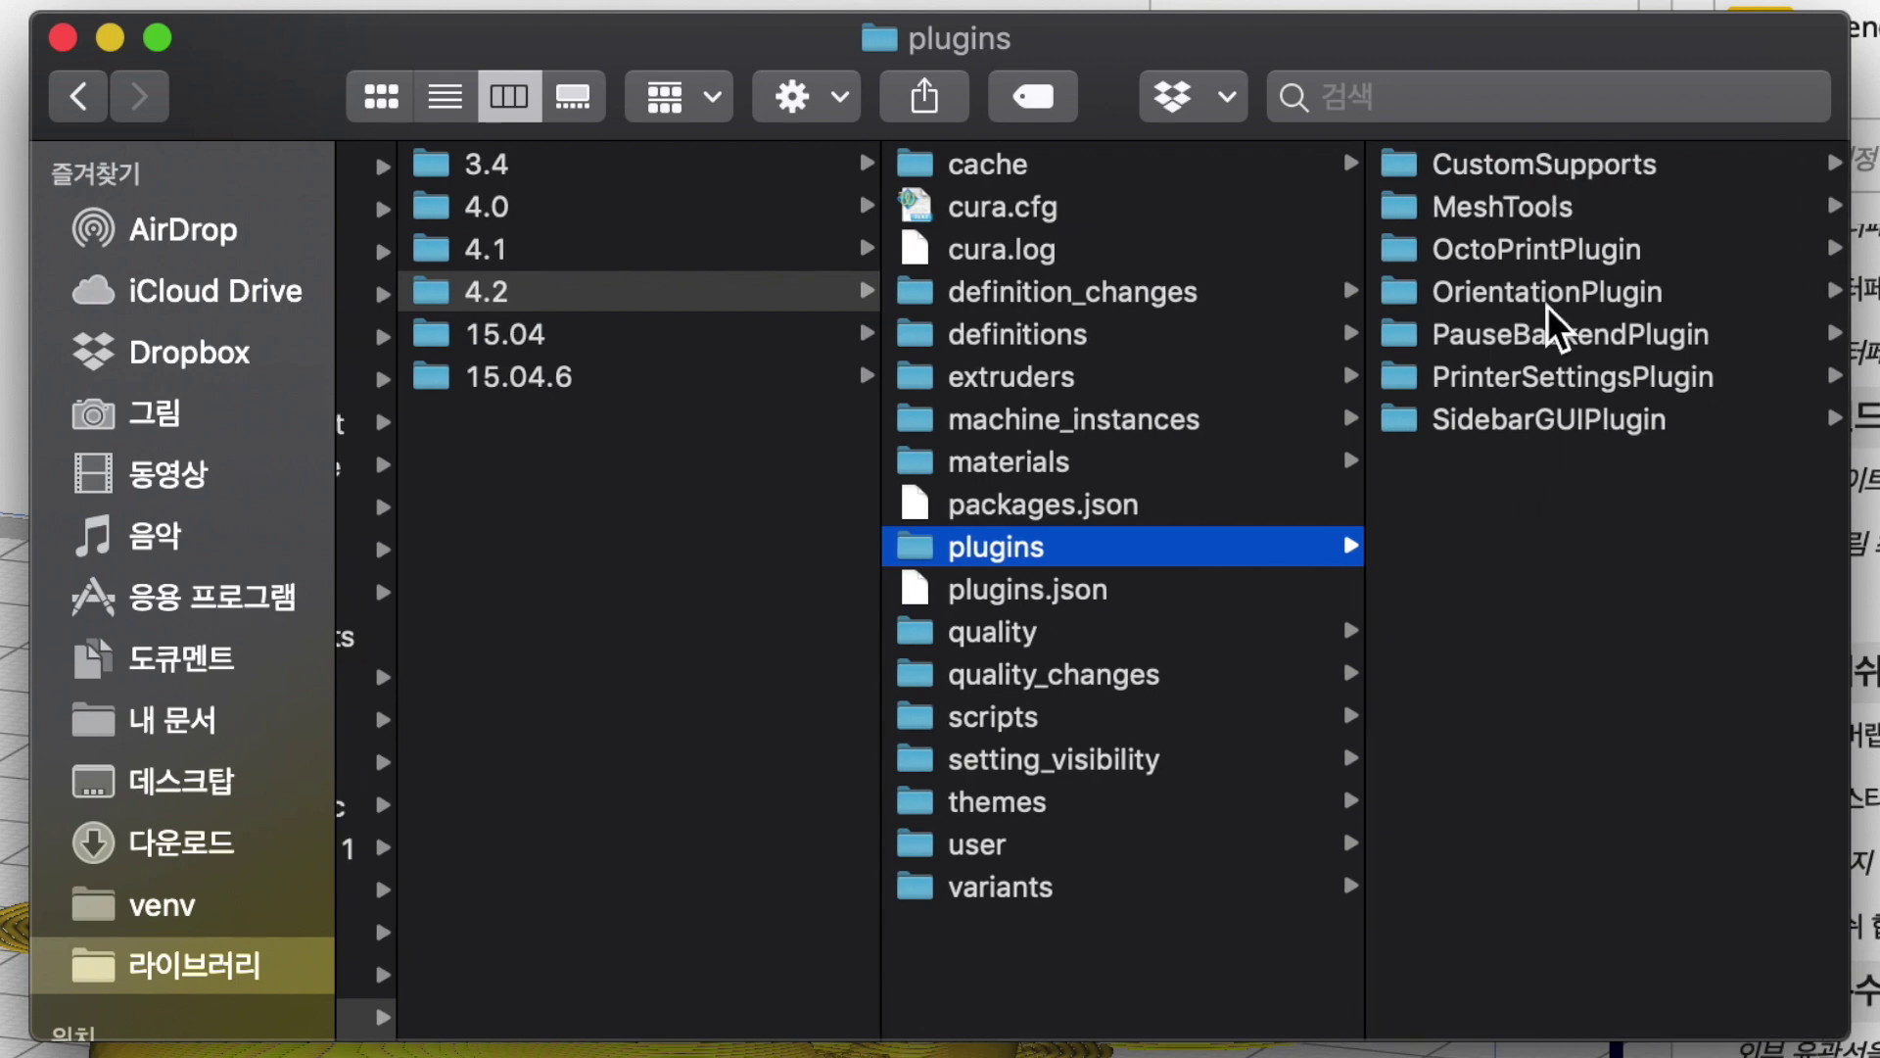
{"action": "left_click", "coordinate": [1560, 251]}
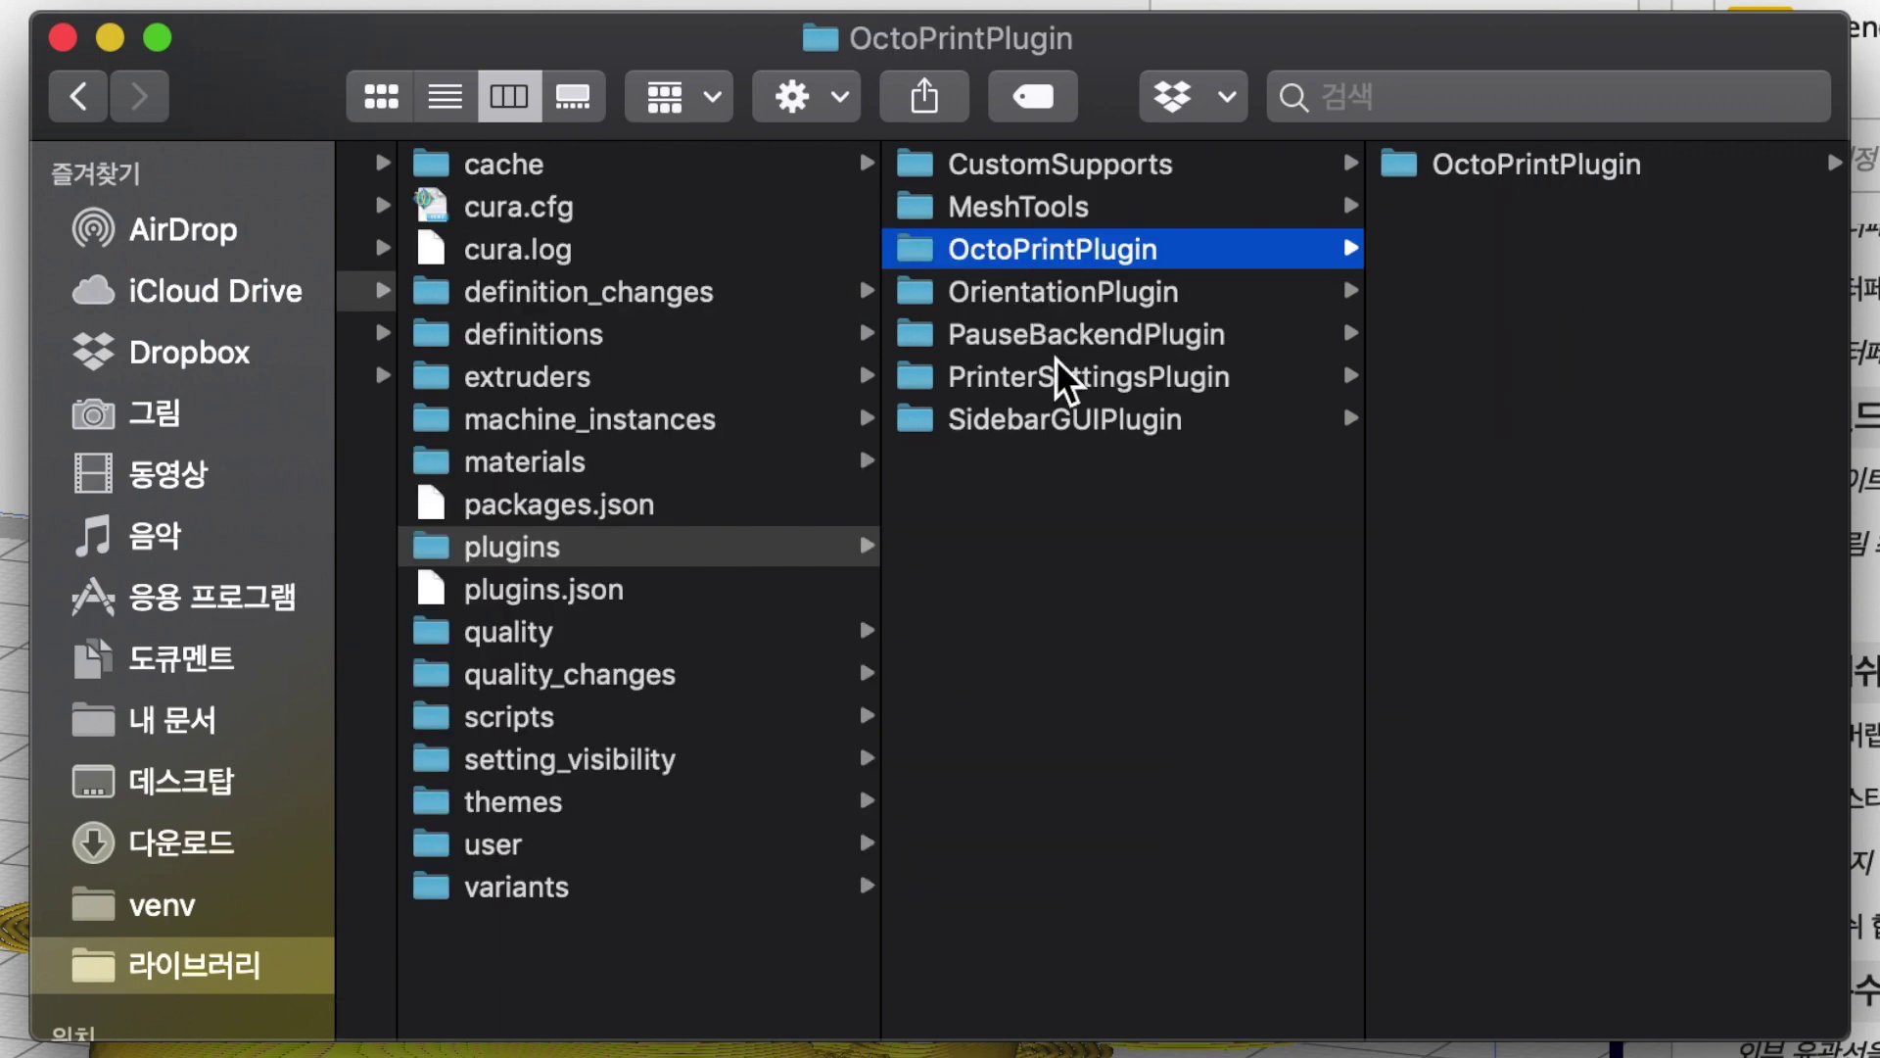
{"action": "left_click", "coordinate": [1085, 428]}
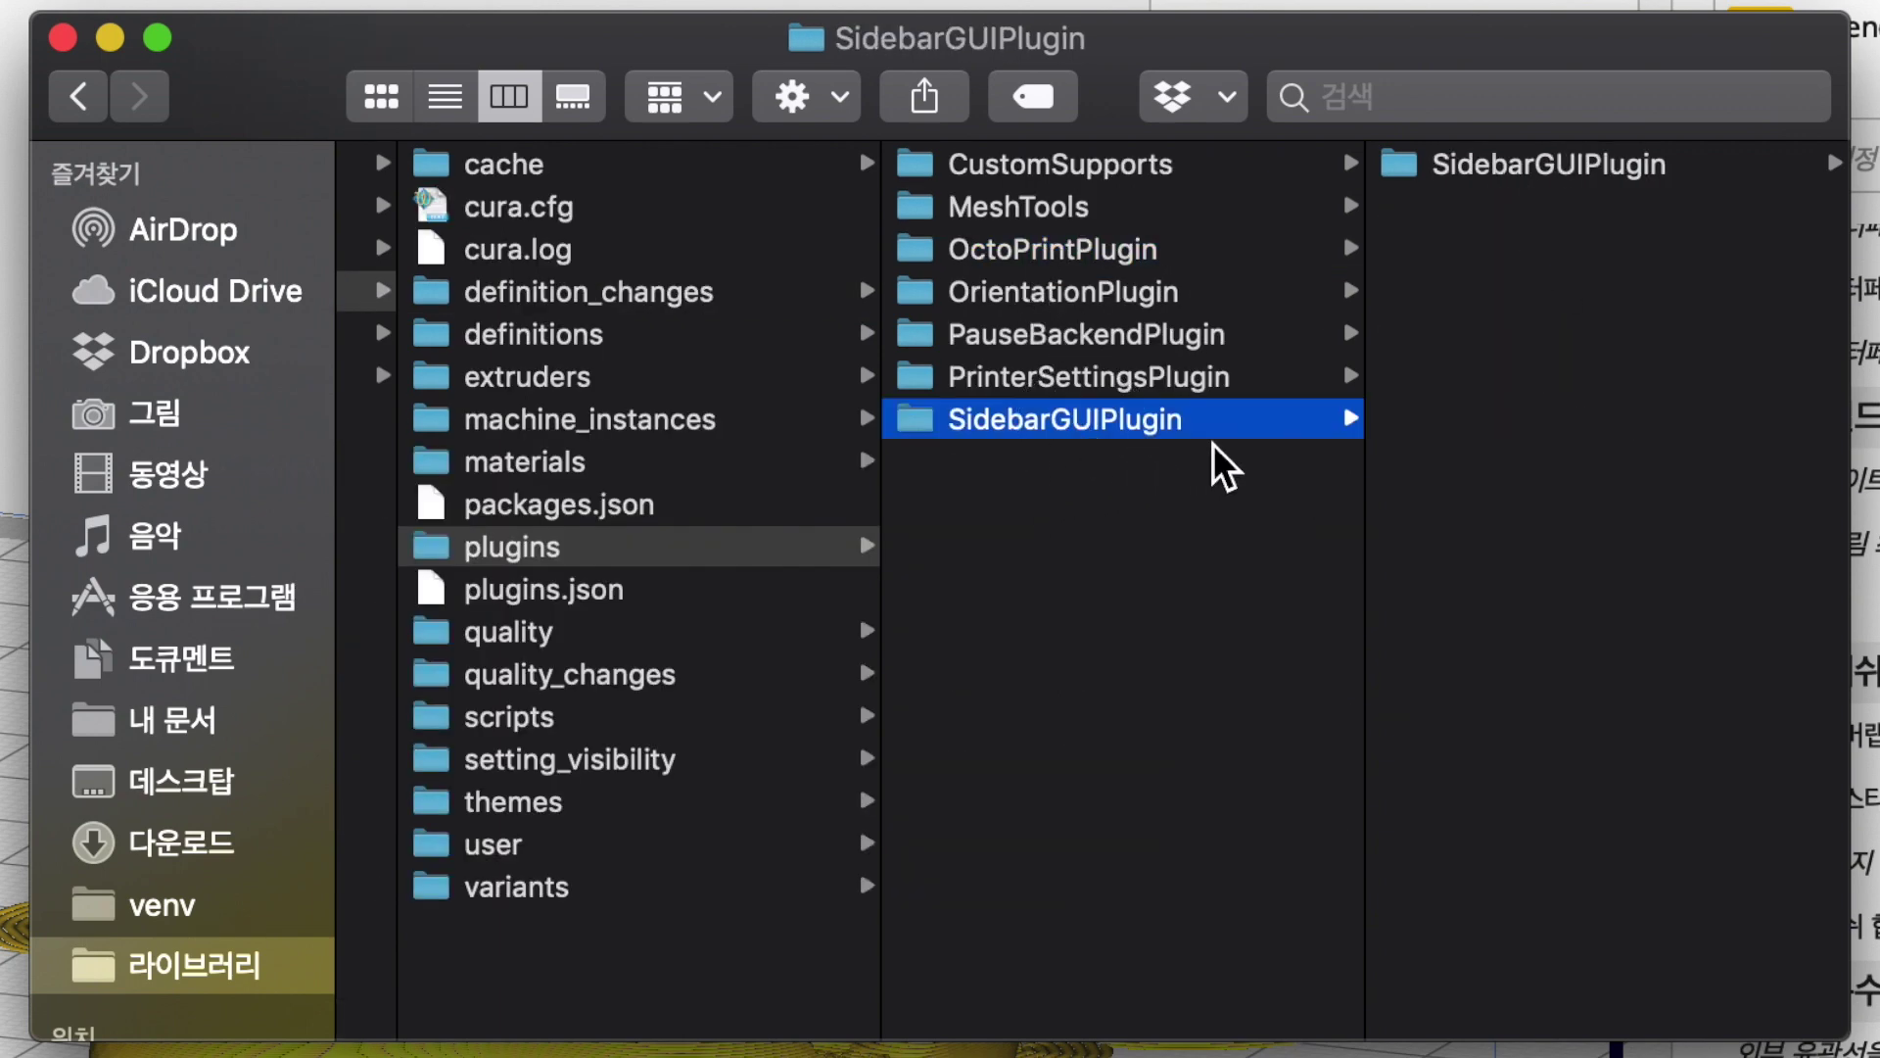
{"action": "left_click", "coordinate": [1043, 257]}
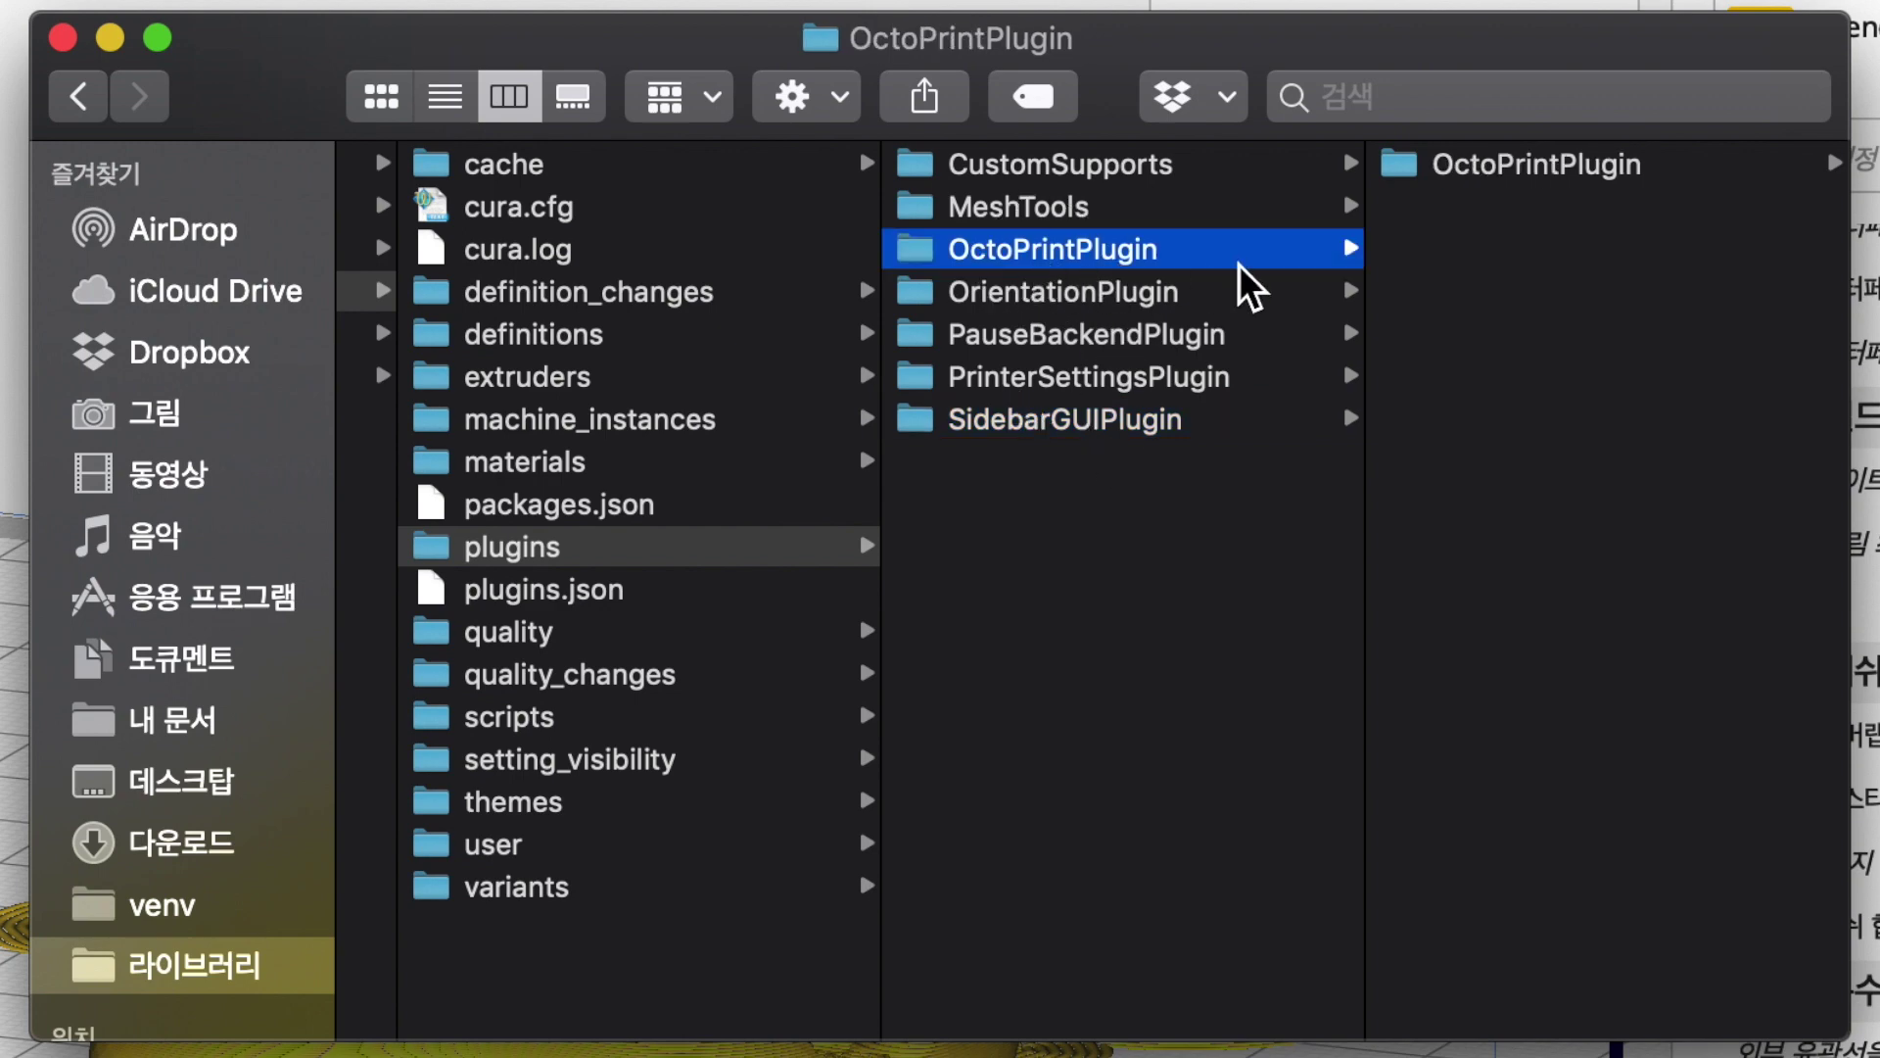
{"action": "scroll", "coordinate": [1239, 264], "scroll_direction": "right", "scroll_amount": 1}
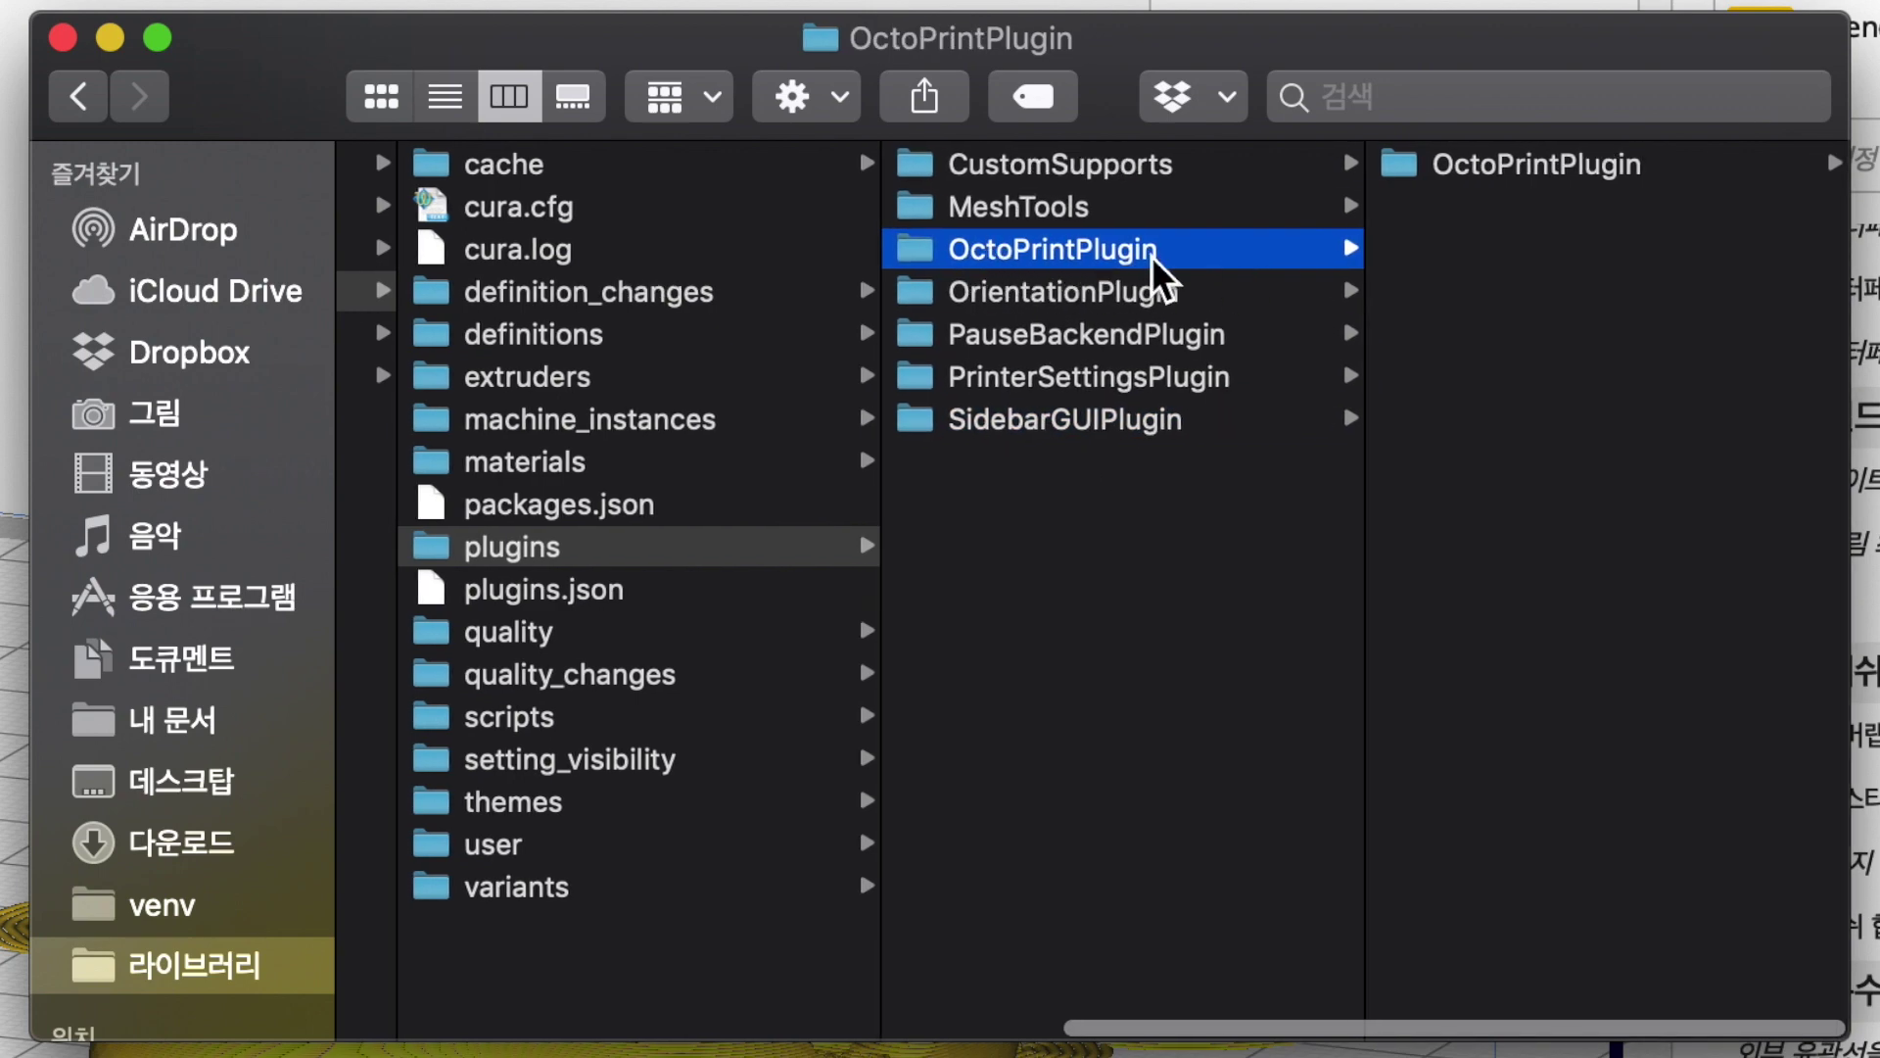
{"action": "left_click", "coordinate": [1564, 168]}
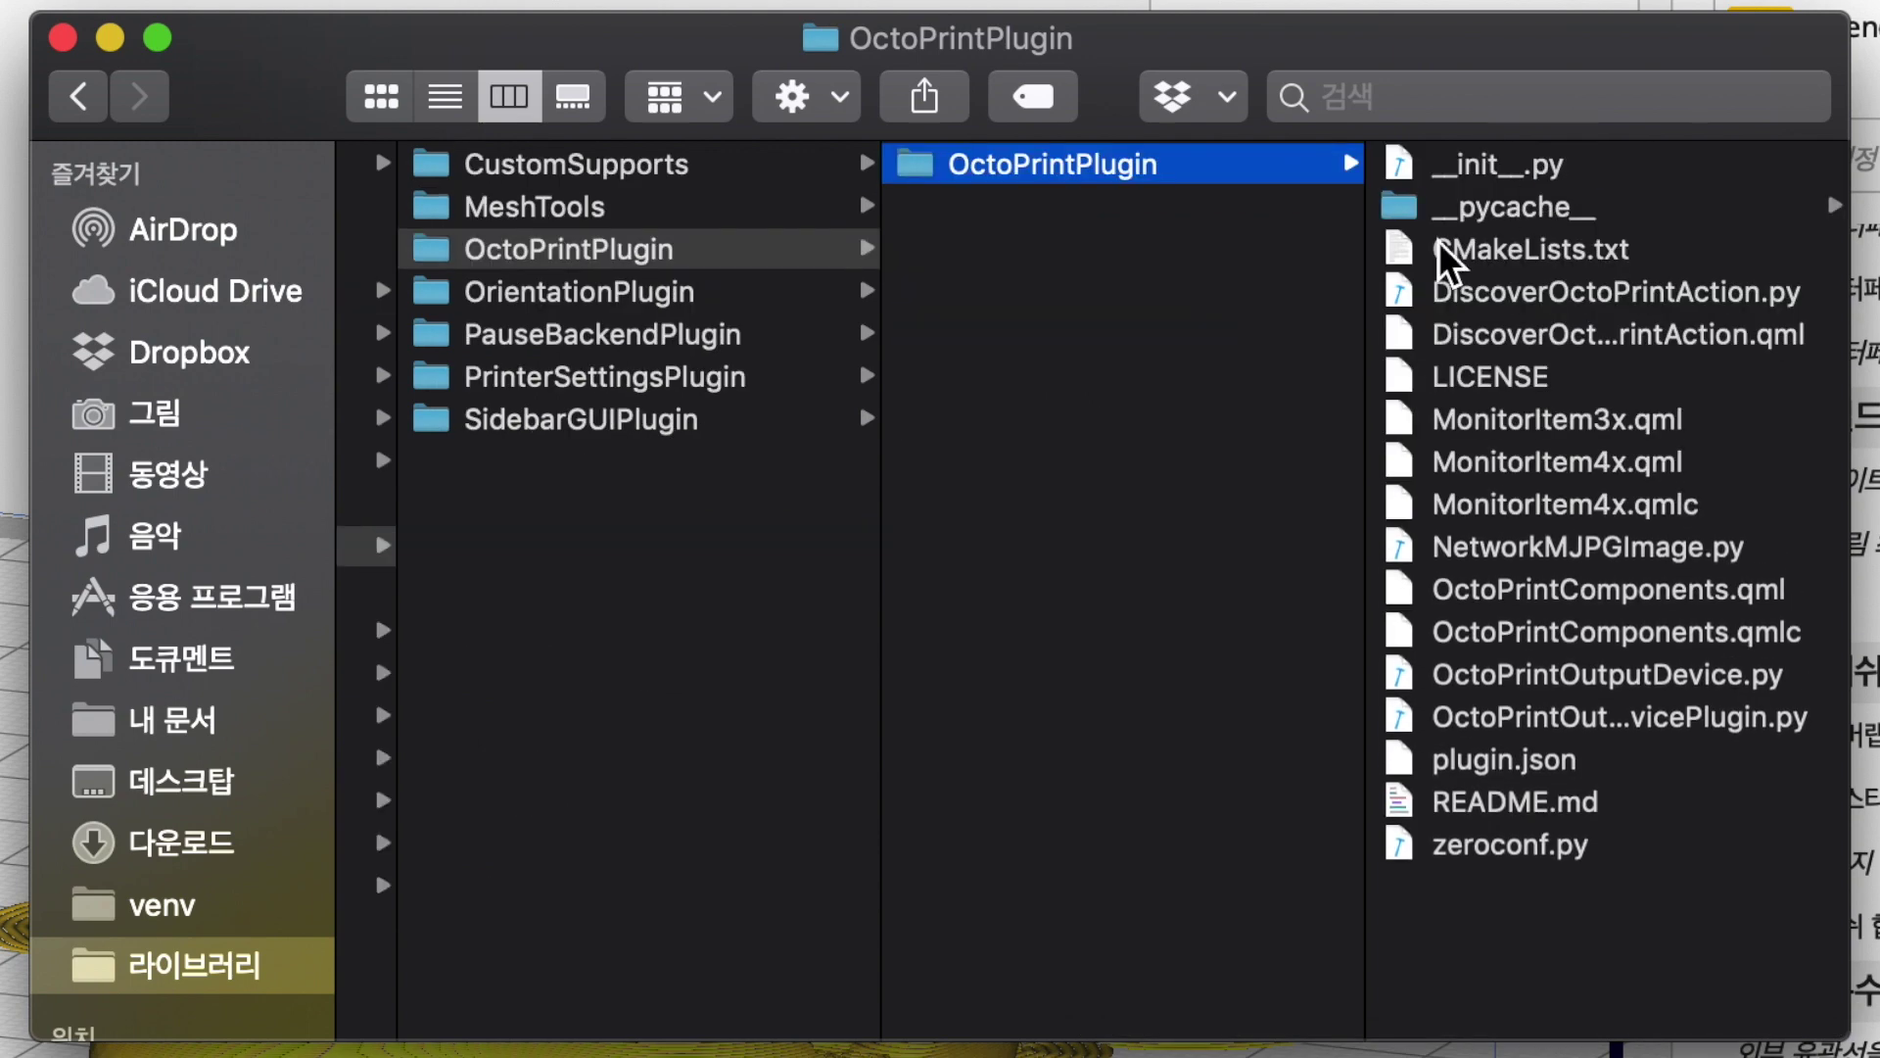
Open the OctoPrint plugin's plugin.json file for editing
{"action": "scroll", "coordinate": [1587, 605], "scroll_direction": "down", "scroll_amount": 1}
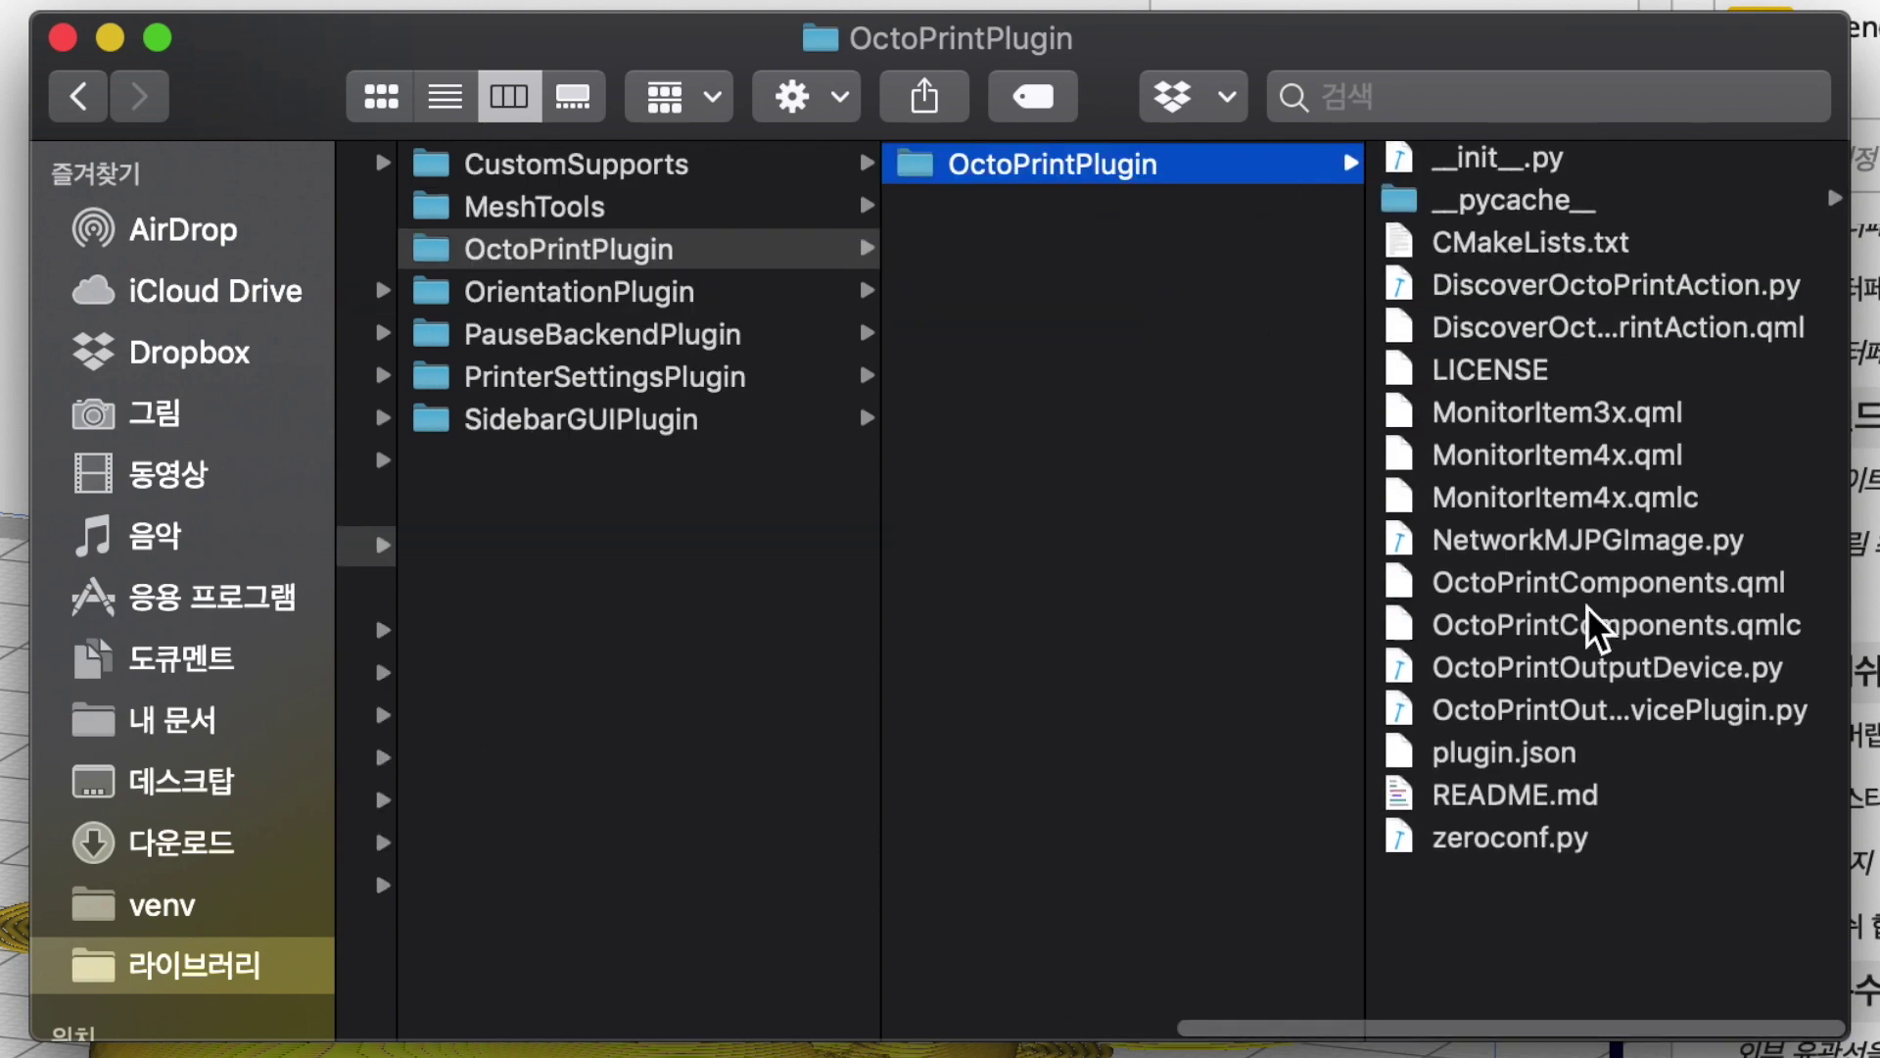
{"action": "left_click", "coordinate": [1454, 759]}
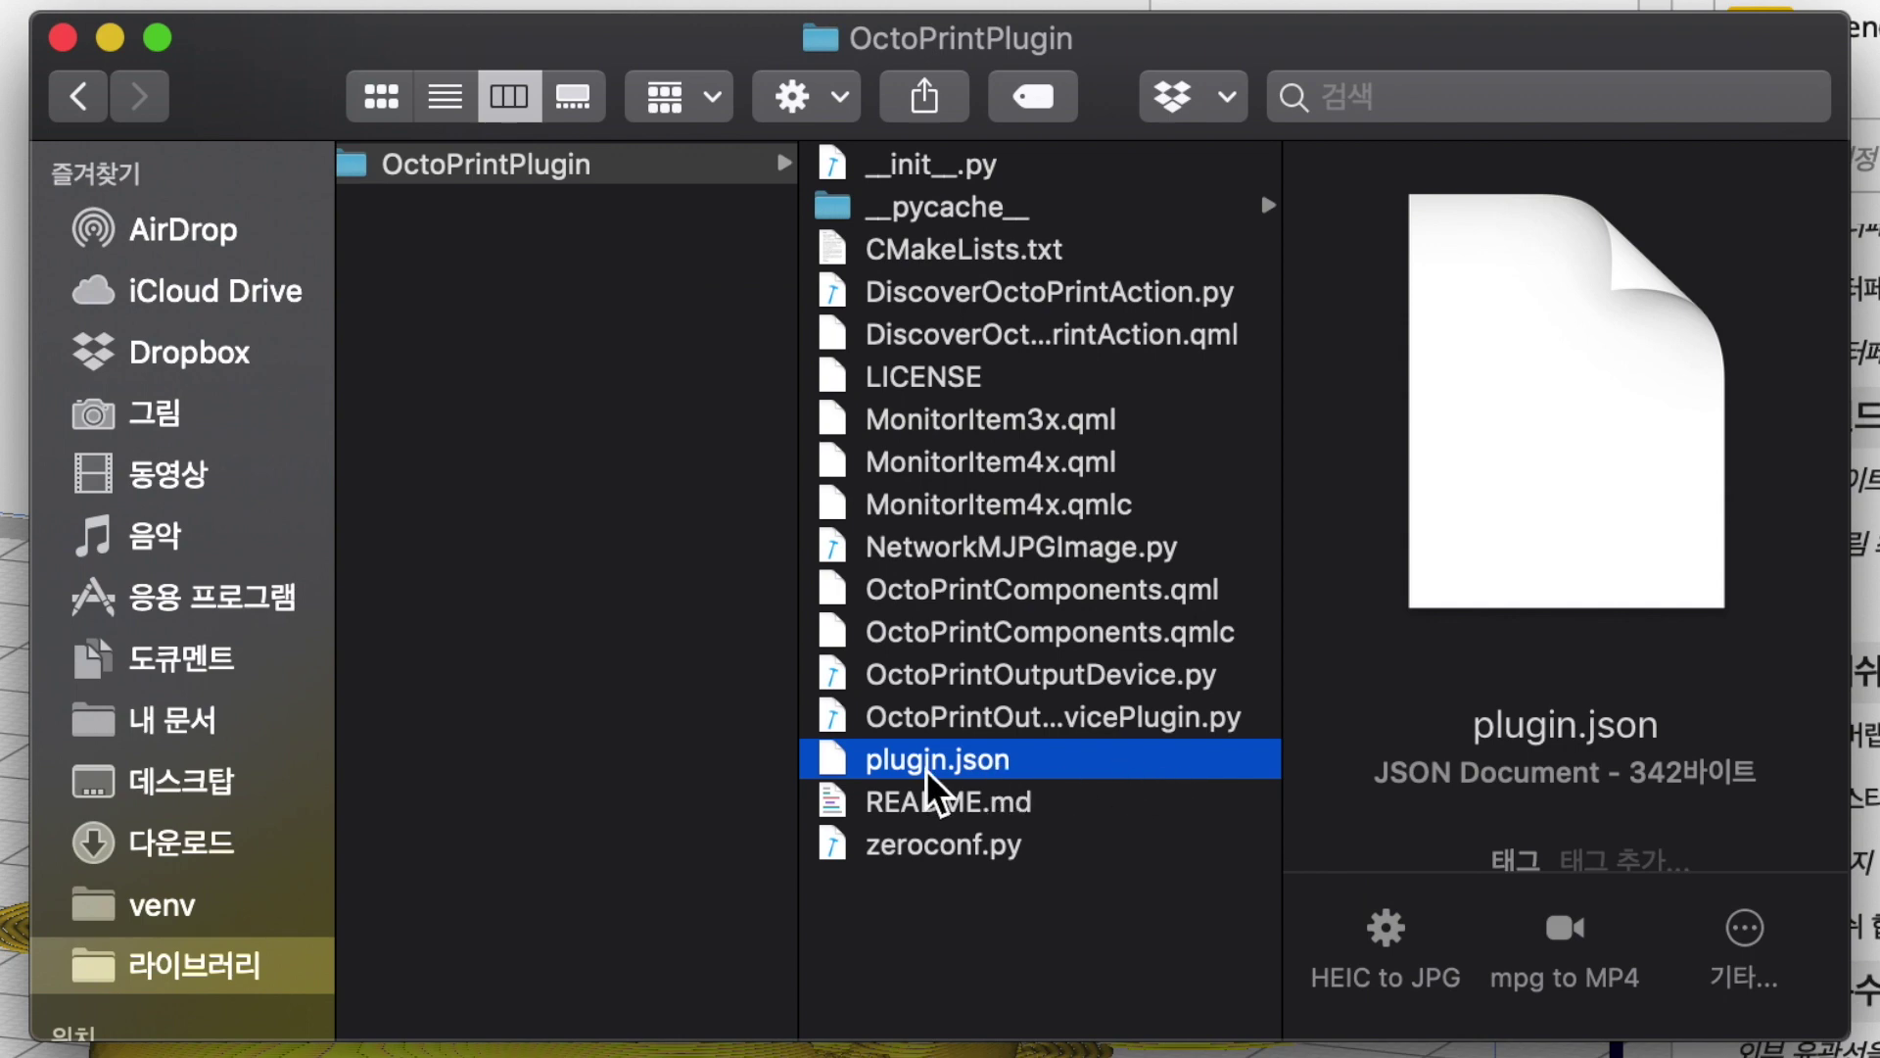
{"action": "double_click", "coordinate": [1029, 764]}
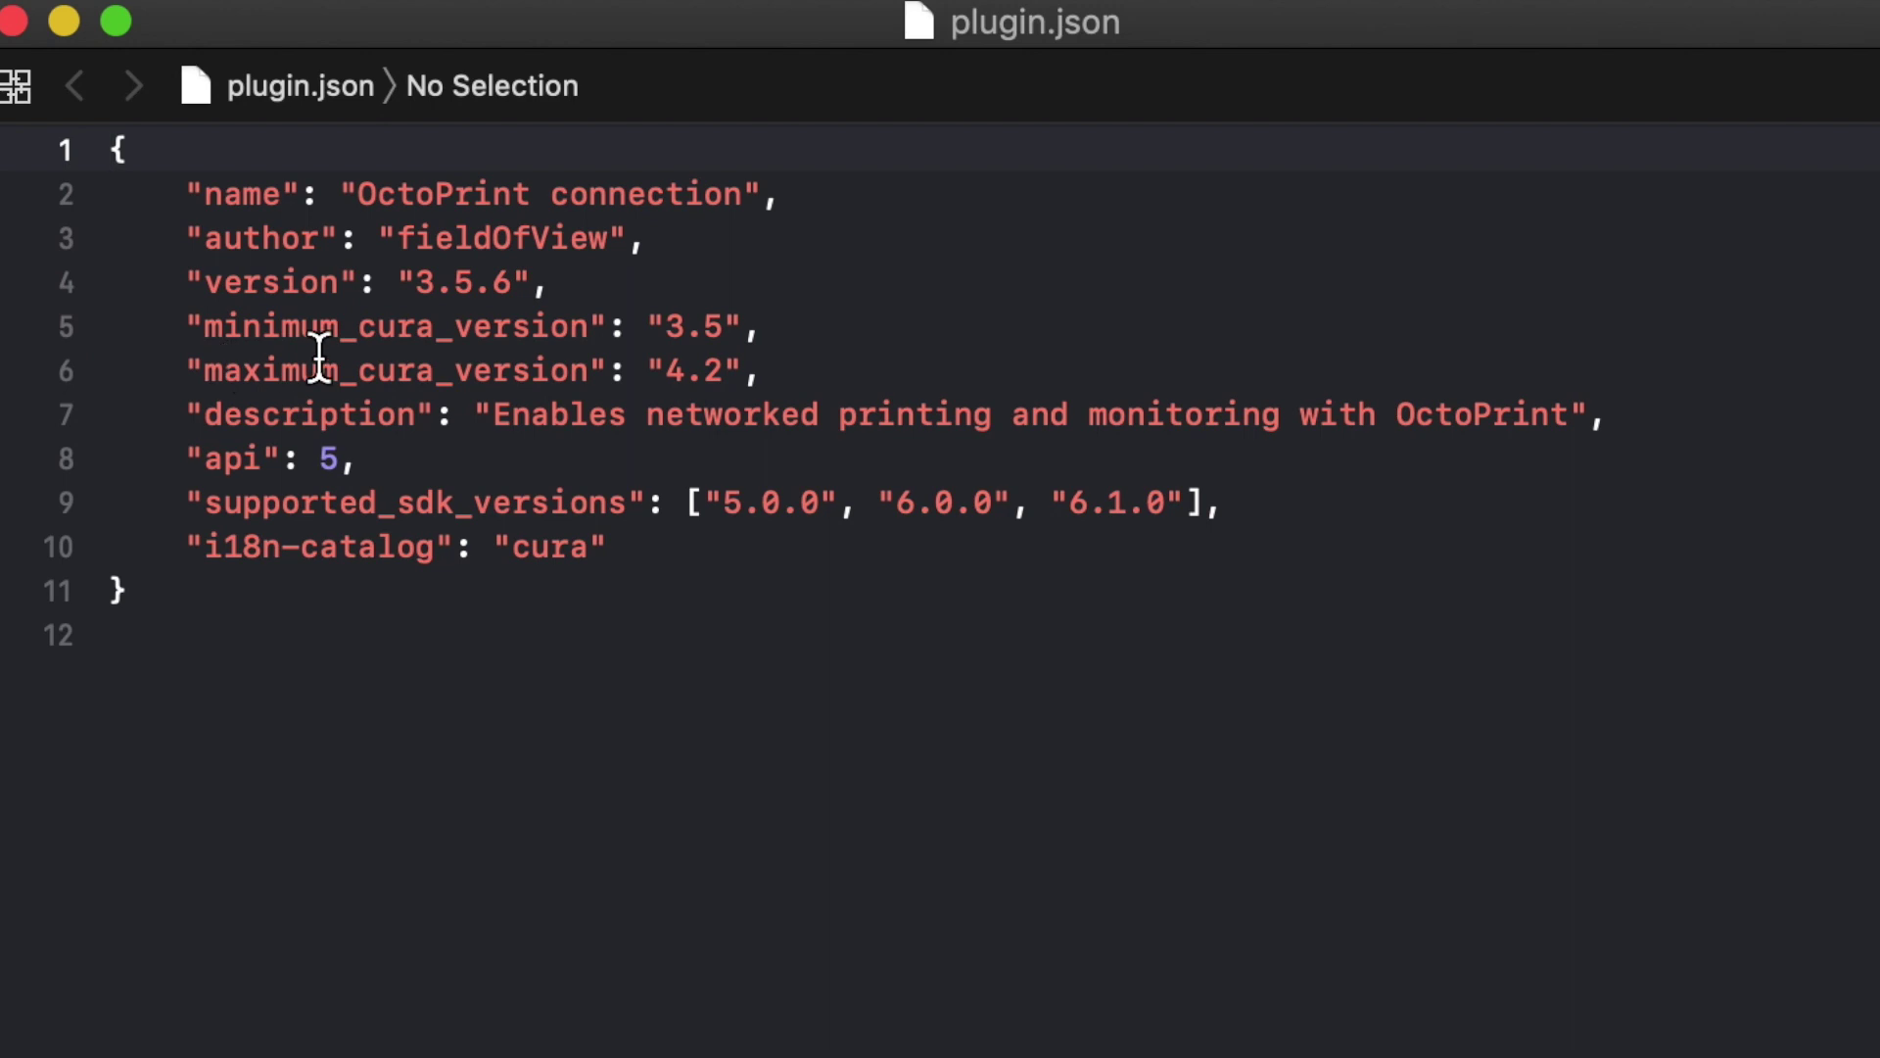
Change the maximum_cura_version value in plugin.json to 4.1
{"action": "left_click", "coordinate": [726, 370]}
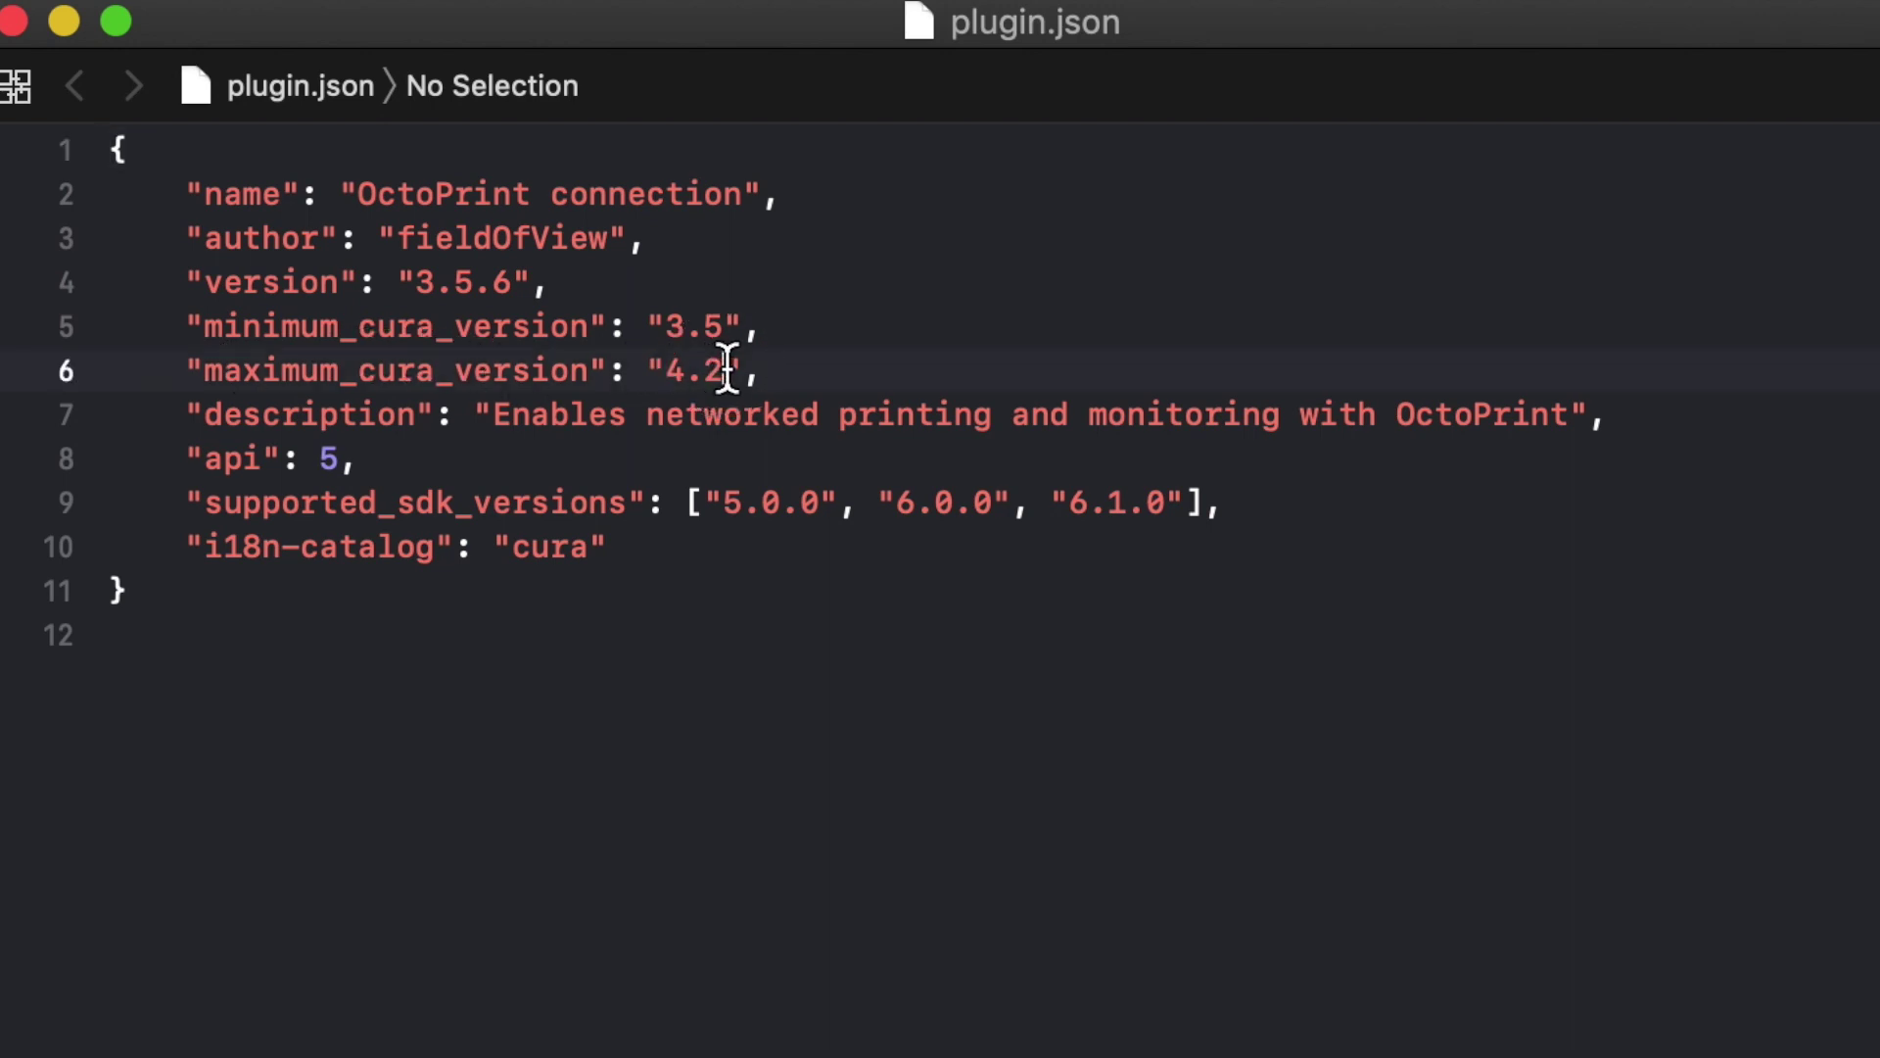
{"action": "key", "text": "BackSpace"}
{"action": "type", "text": "1"}
{"action": "double_click", "coordinate": [791, 505]}
{"action": "left_click", "coordinate": [757, 355]}
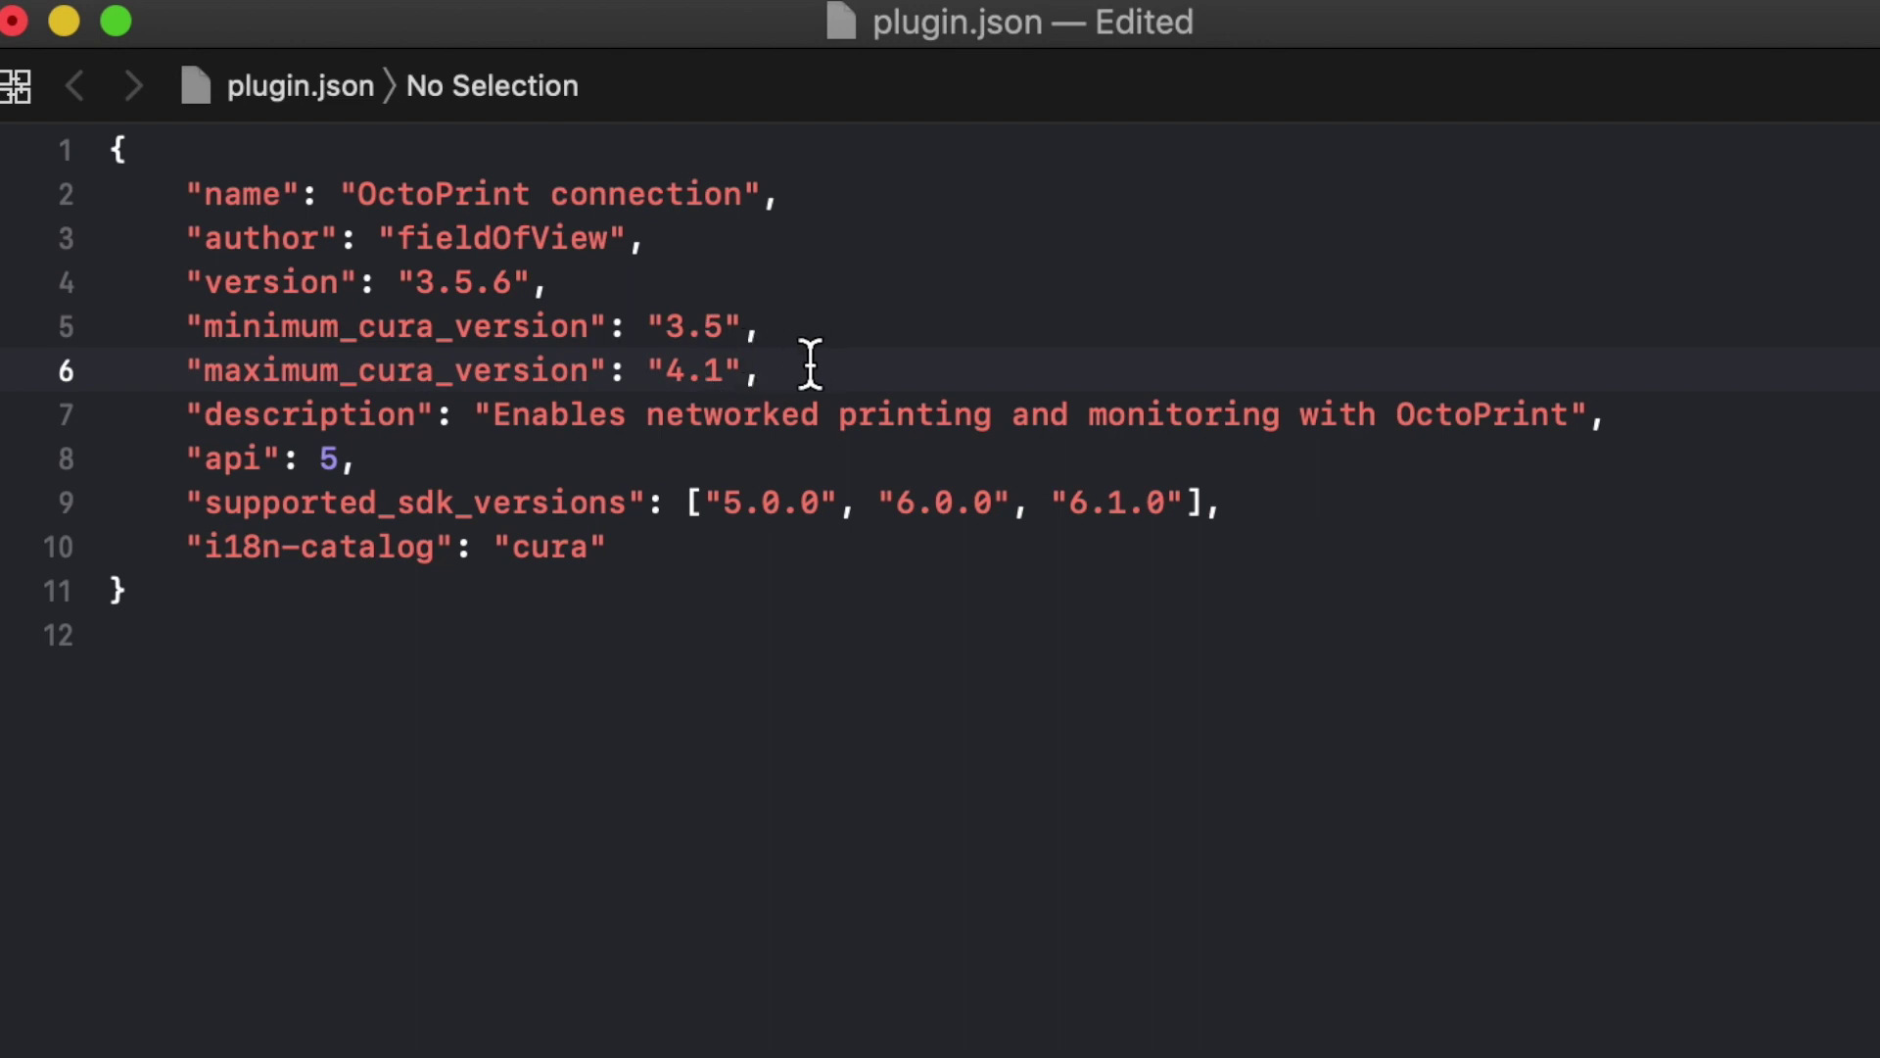
Set maximum_cura_version in plugin.json to 4.2 and close the file
{"action": "left_click", "coordinate": [726, 370]}
{"action": "key", "text": "BackSpace"}
{"action": "type", "text": "2"}
{"action": "left_click", "coordinate": [14, 21]}
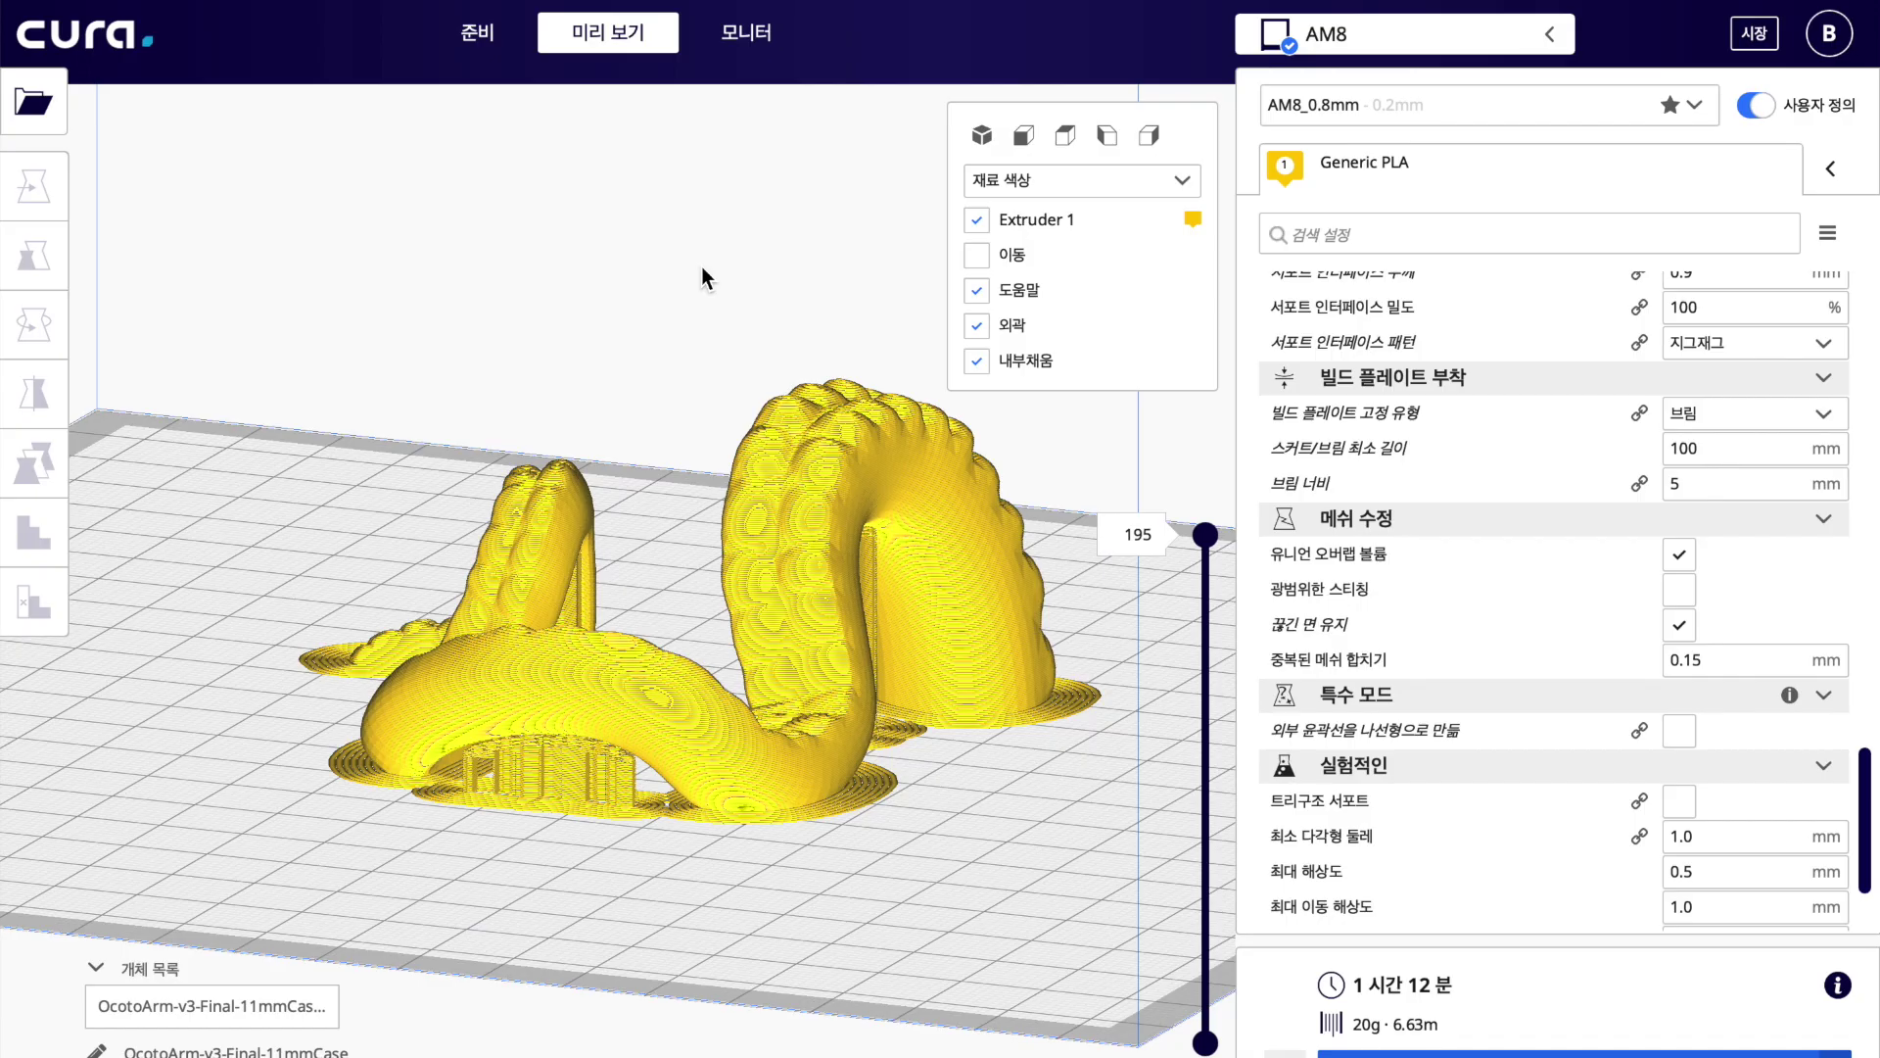